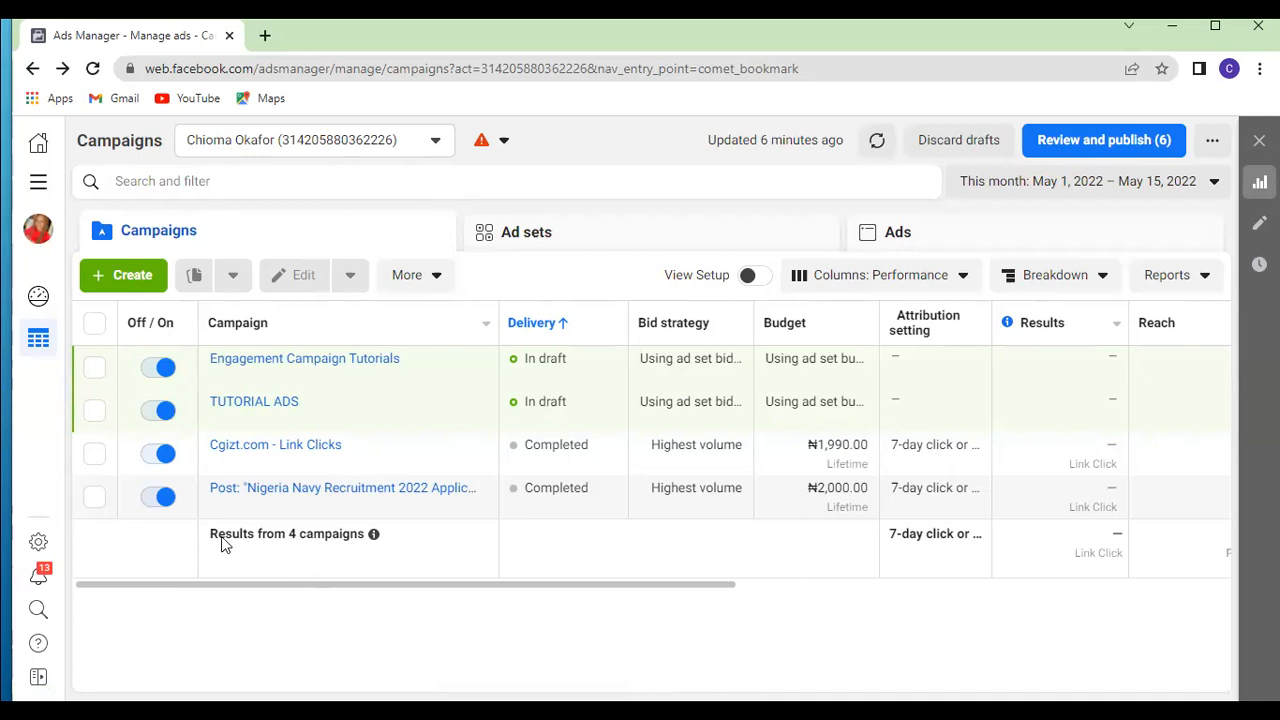
Step: Create a new campaign with the Leads objective
click(122, 275)
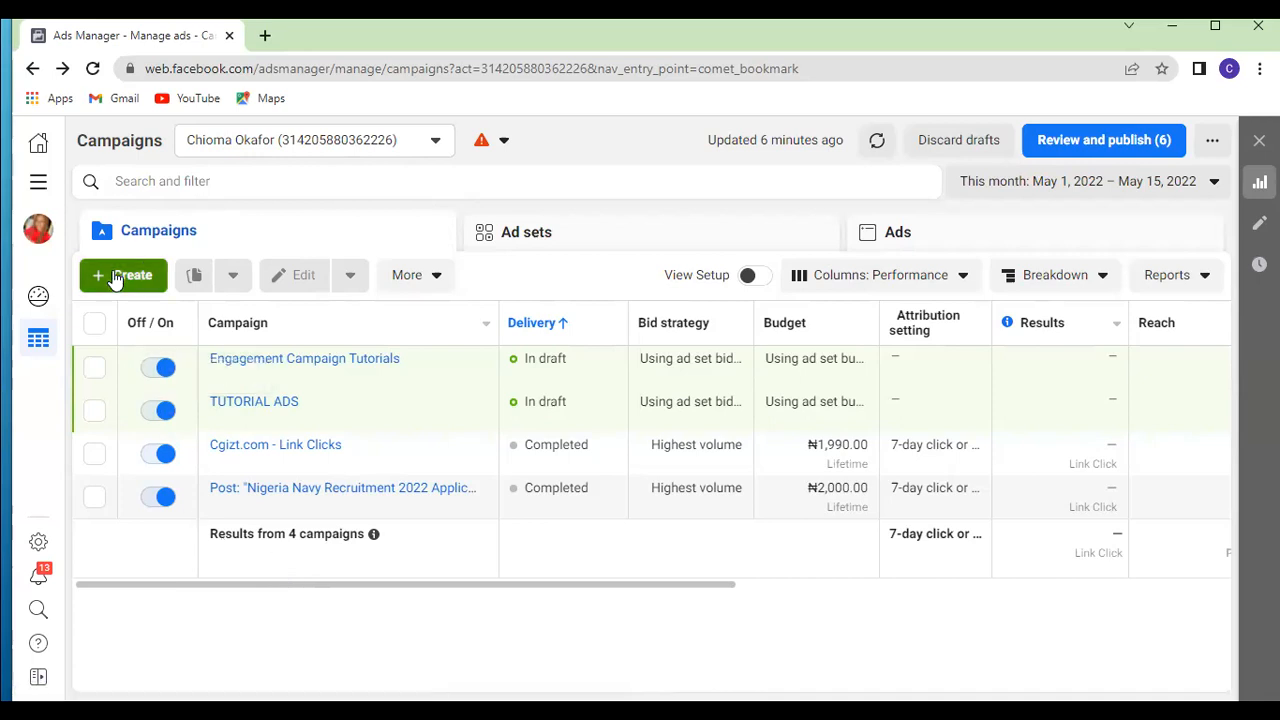
click(115, 280)
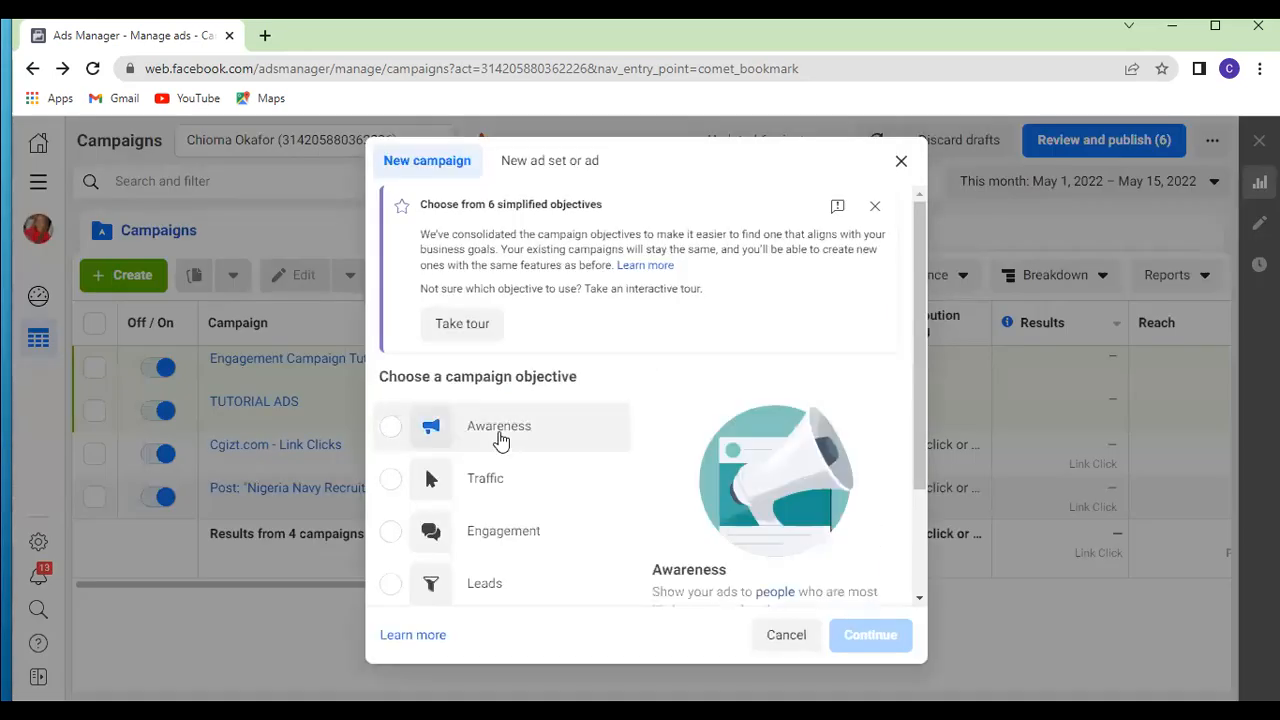
scroll(490, 445, down, 2)
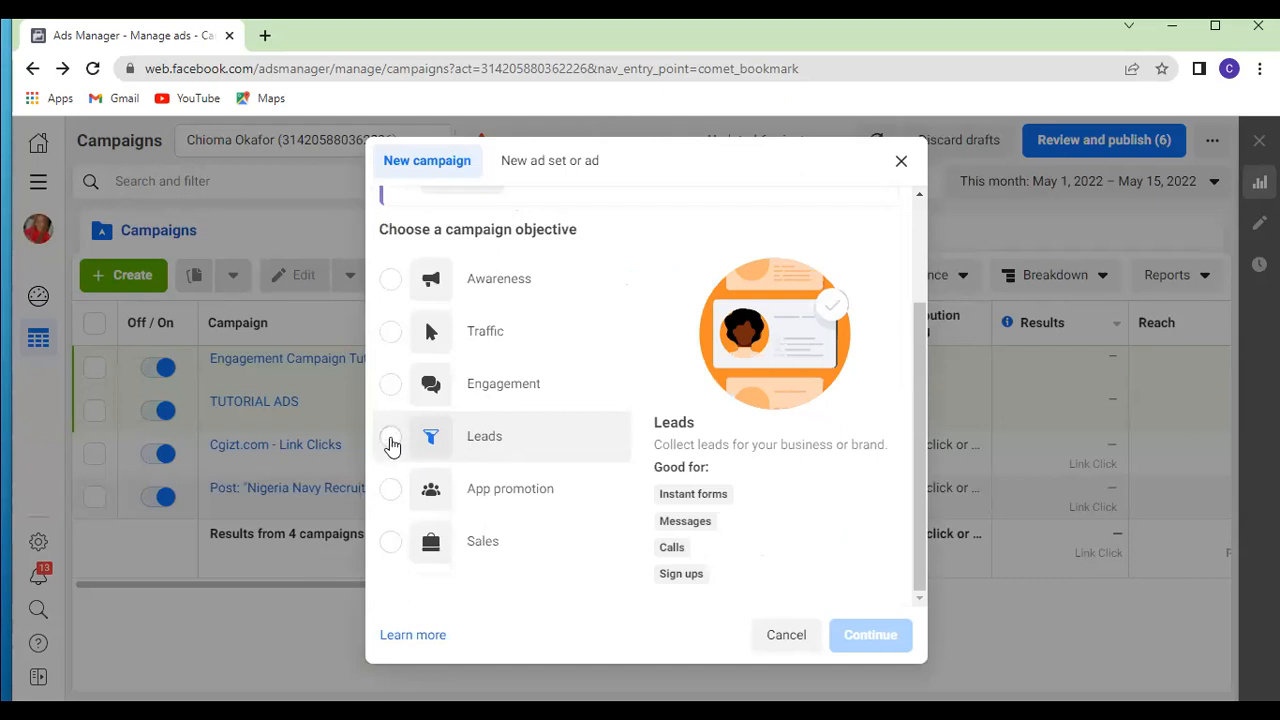
click(390, 442)
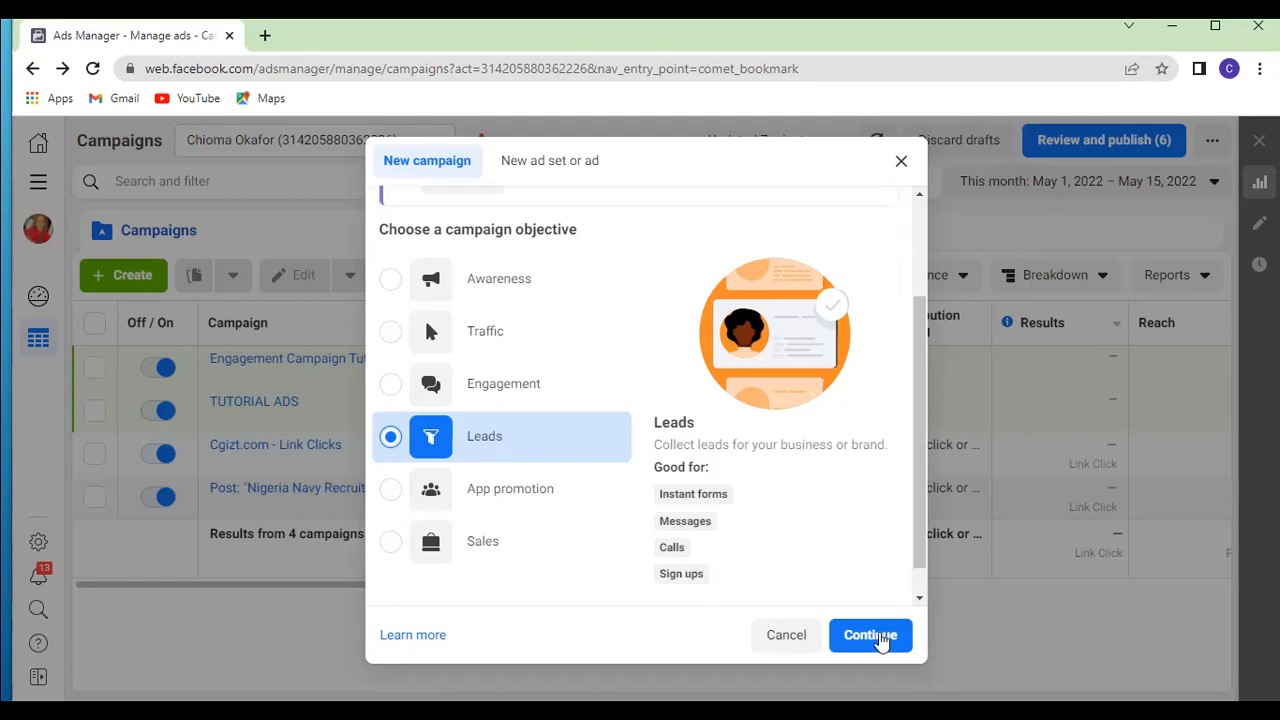
click(871, 635)
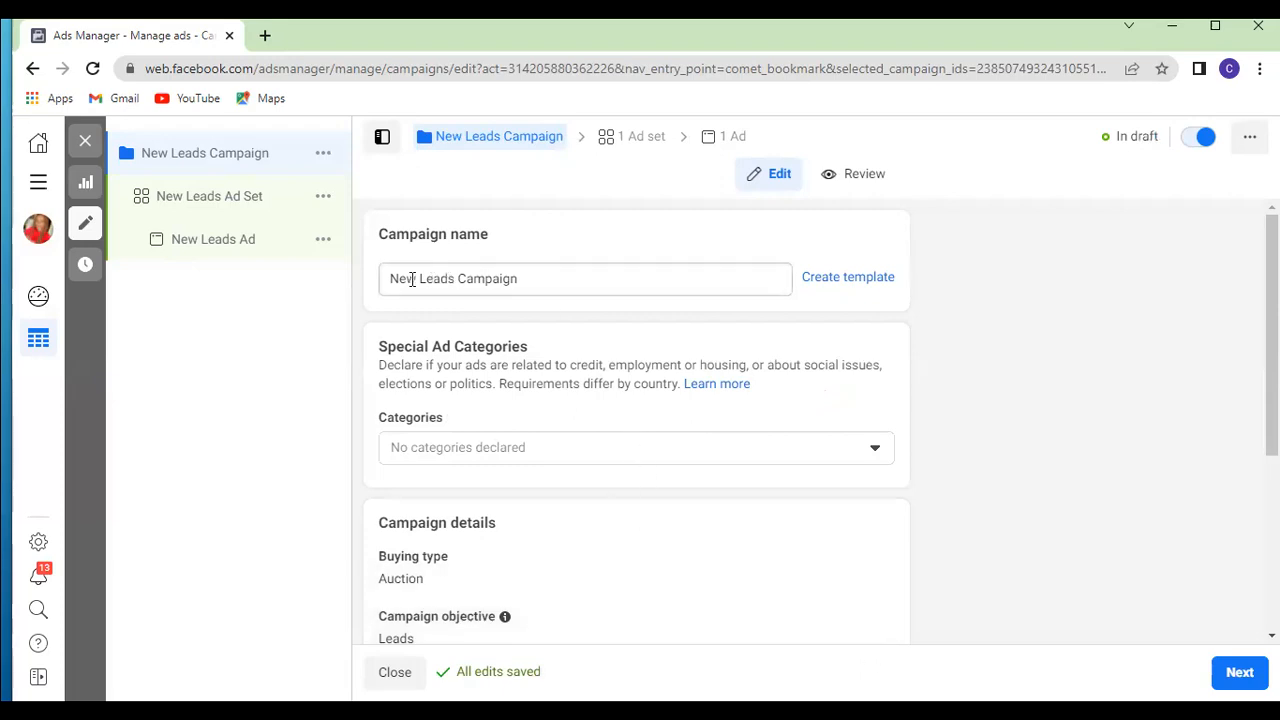
Step: Rename the campaign as "Leads Campaign Tutorial"
drag(405, 278, 365, 275)
key(BackSpace)
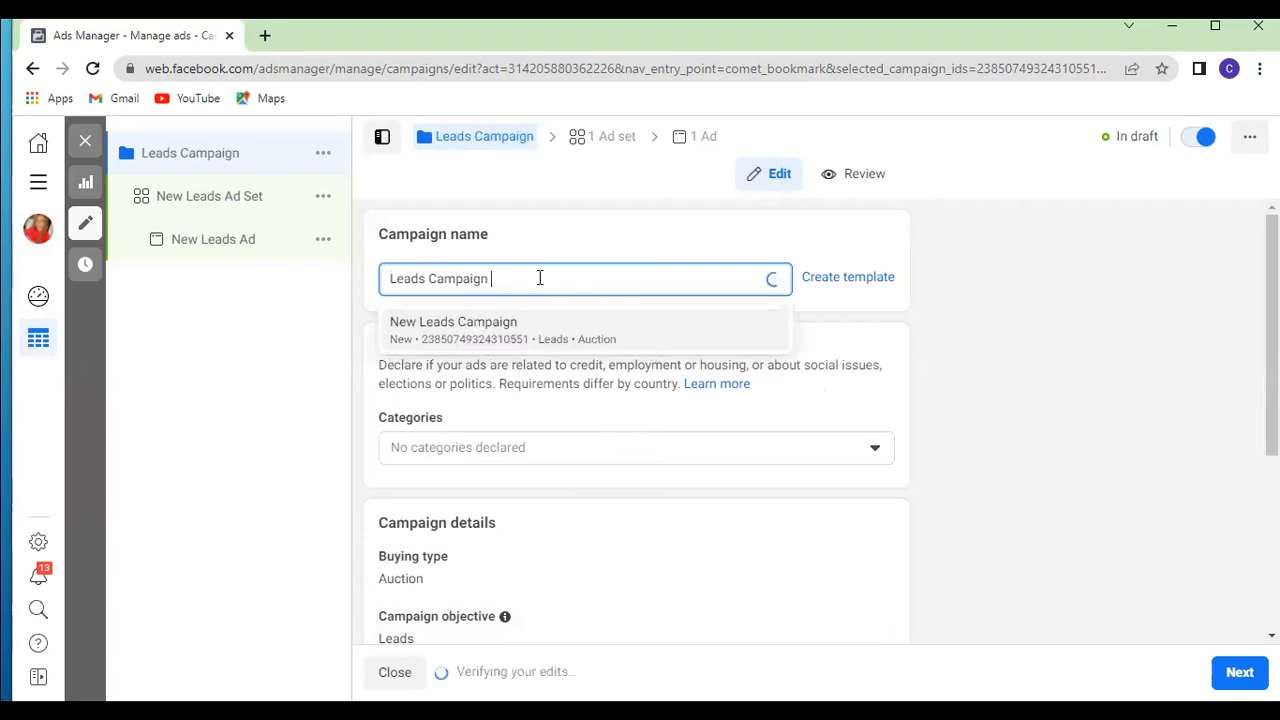
text(t)
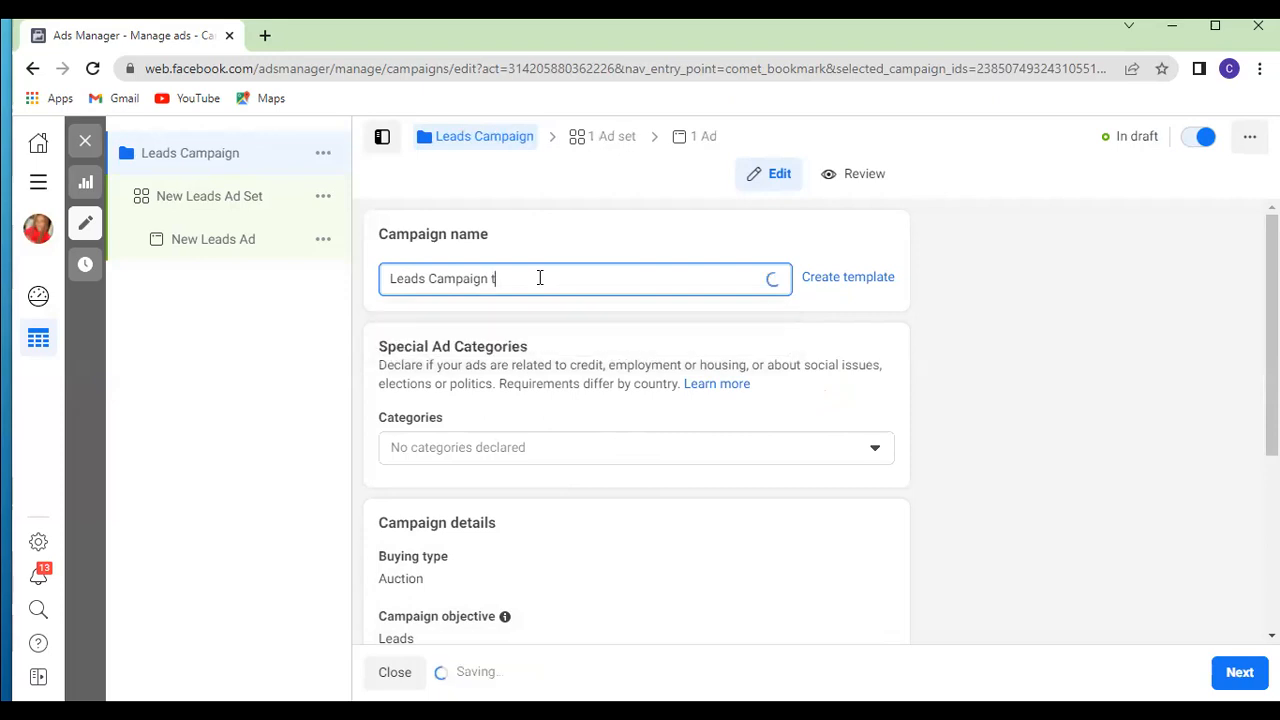
key(BackSpace)
text(Tutorial)
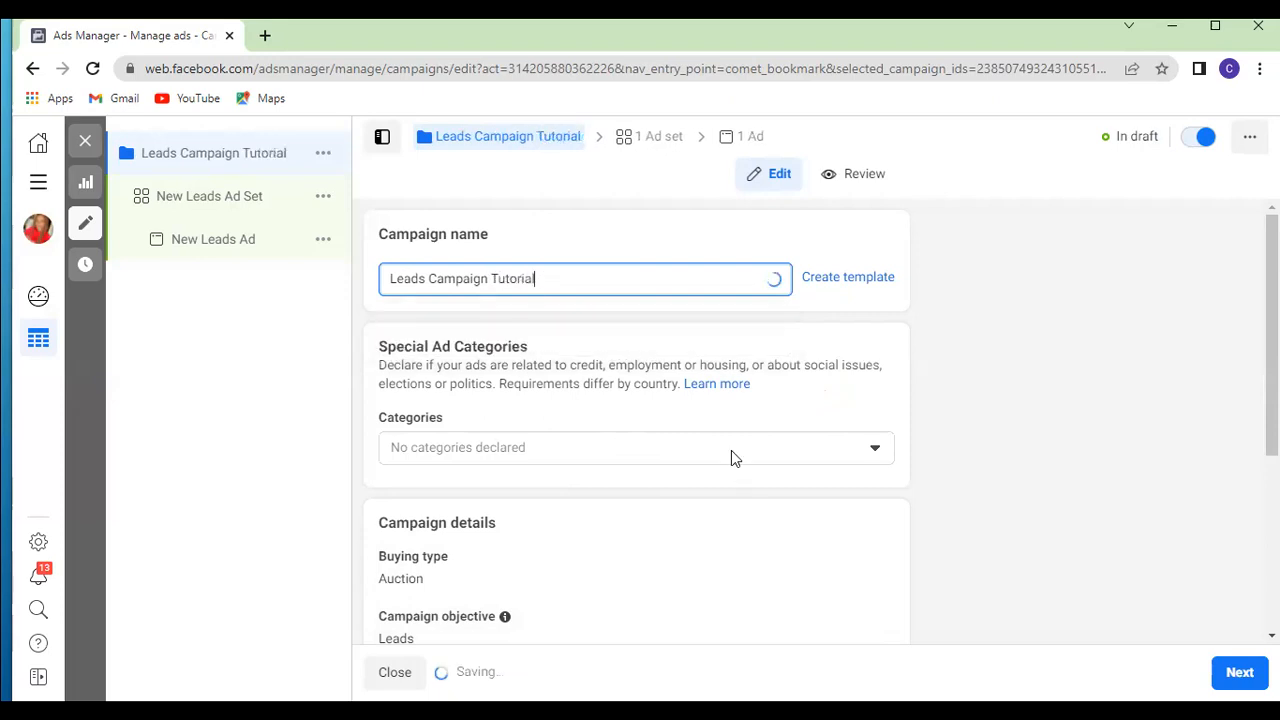
Step: Examine the campaign's objective and buying type options, along with the A/B test and campaign budget optimization settings
scroll(731, 458, down, 2)
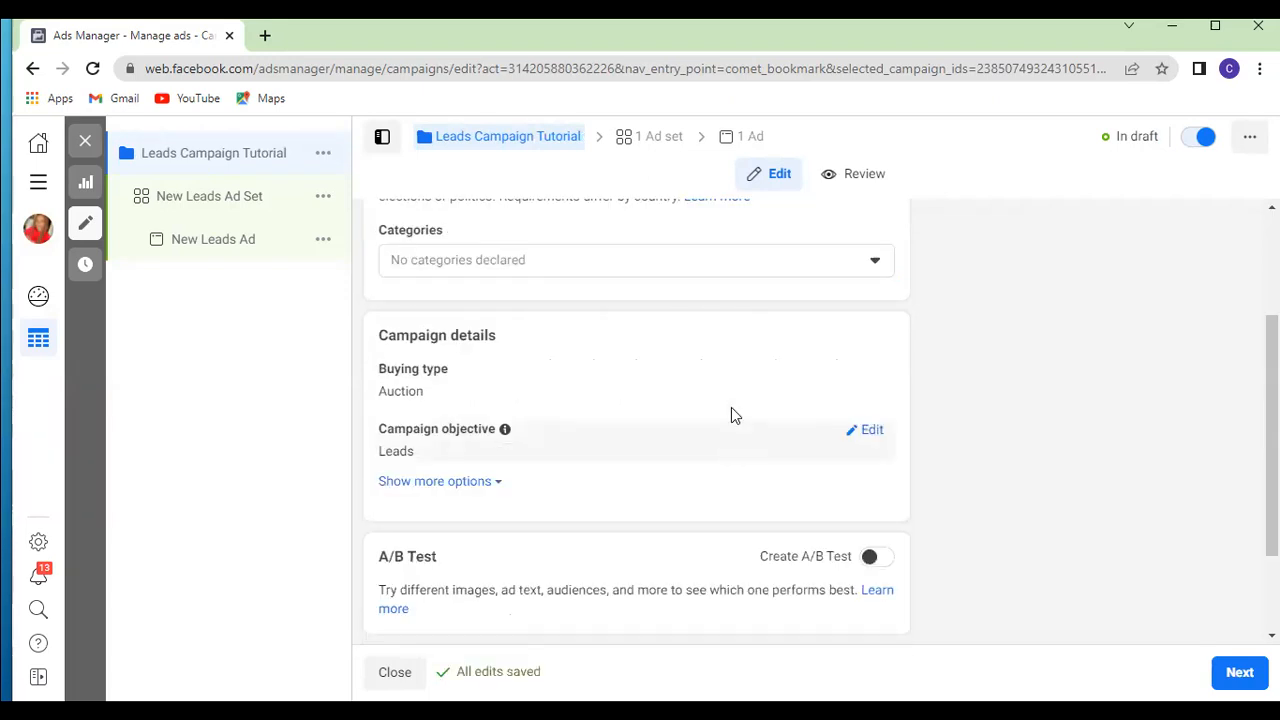
click(864, 432)
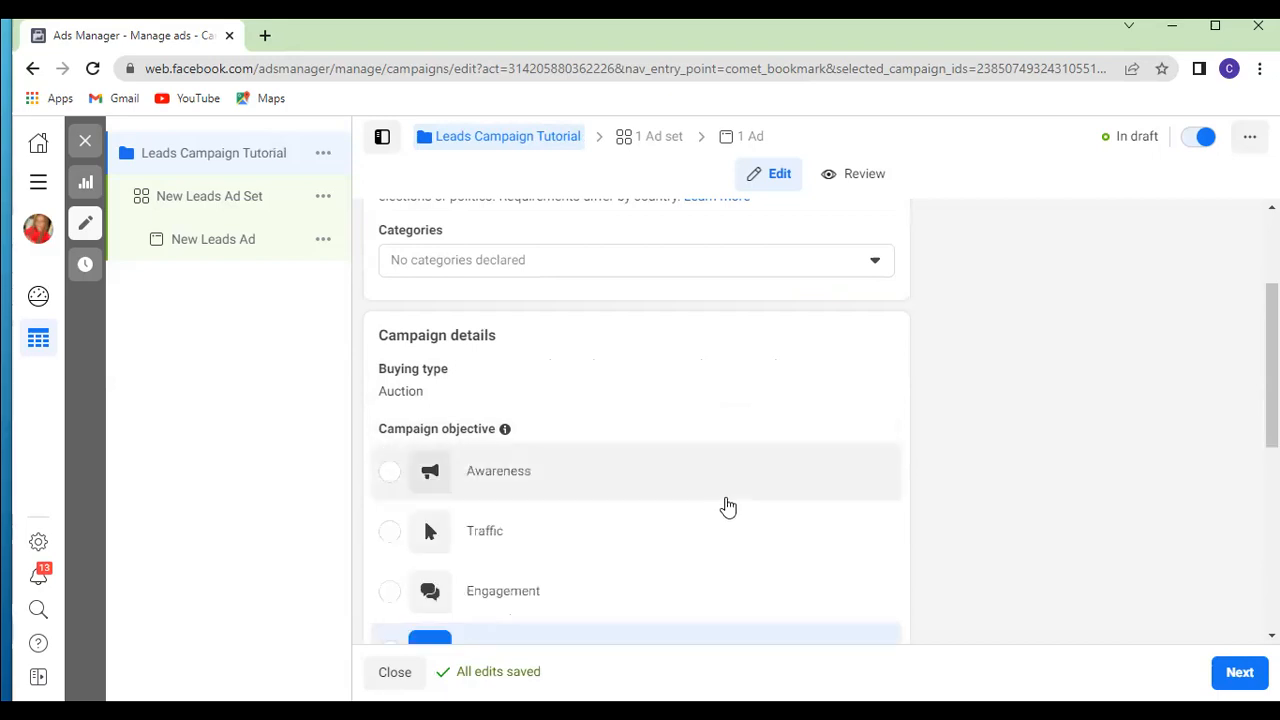
scroll(723, 506, down, 2)
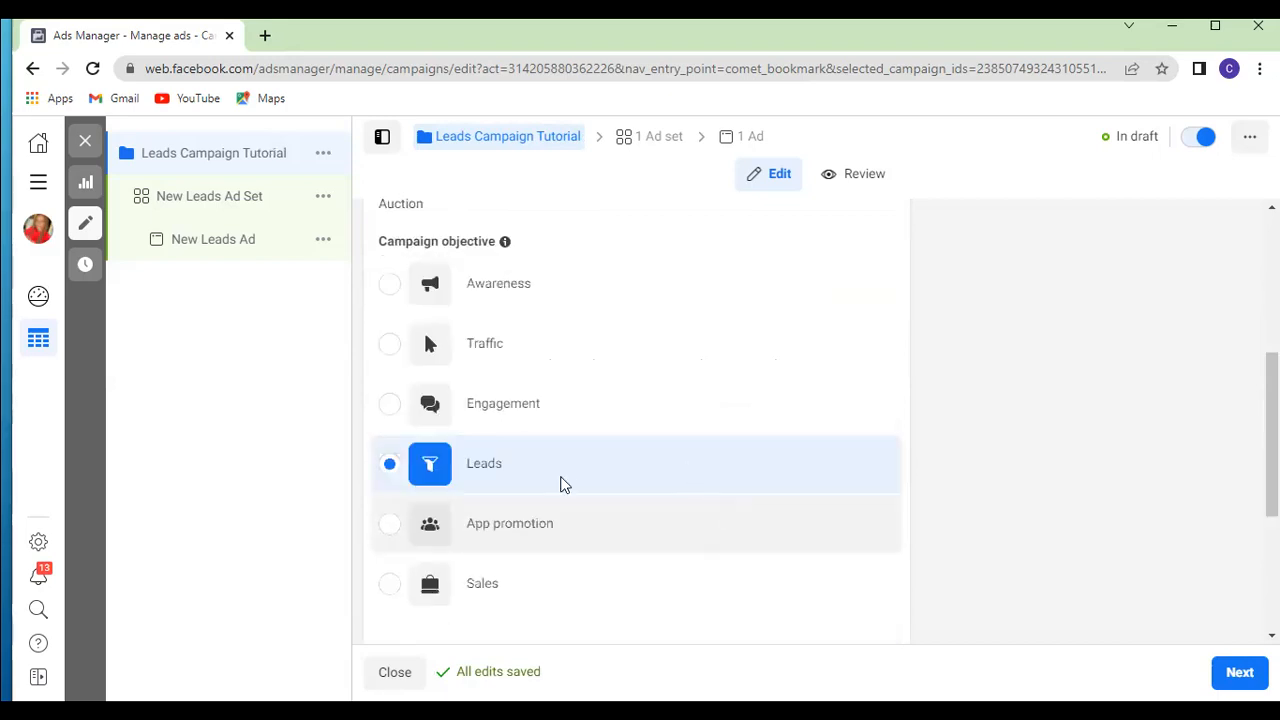
scroll(560, 483, up, 3)
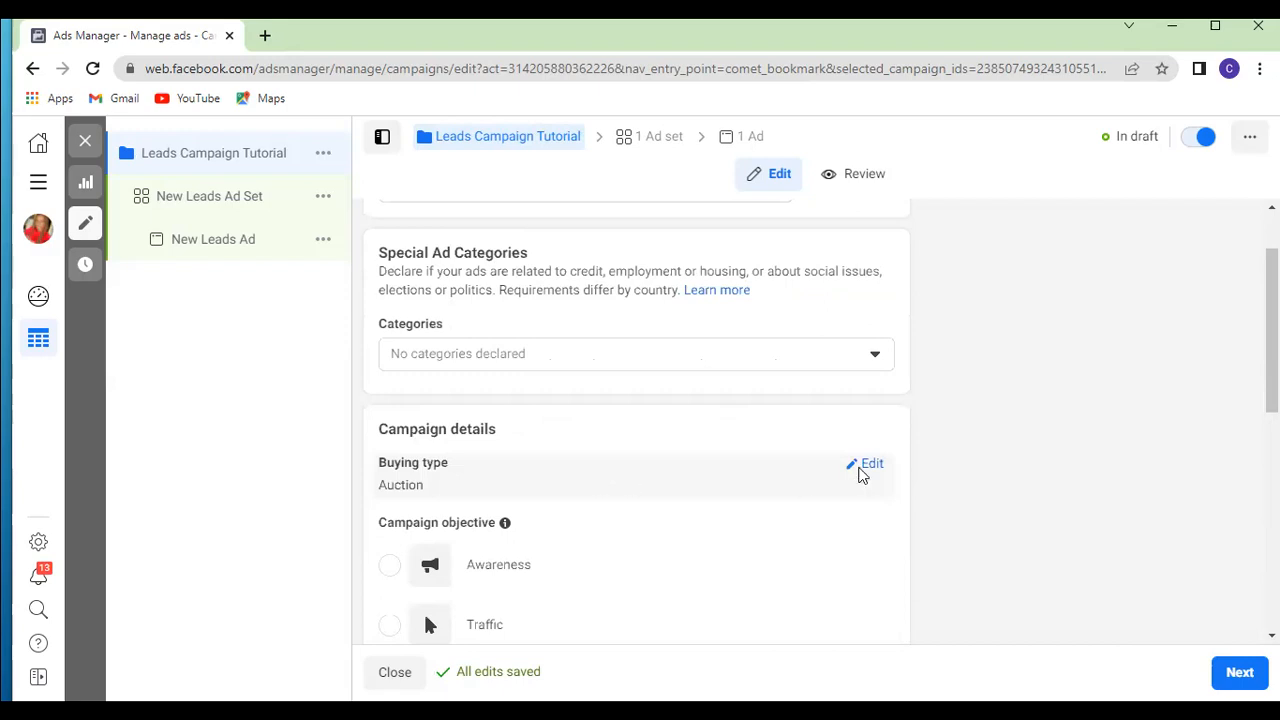
click(861, 475)
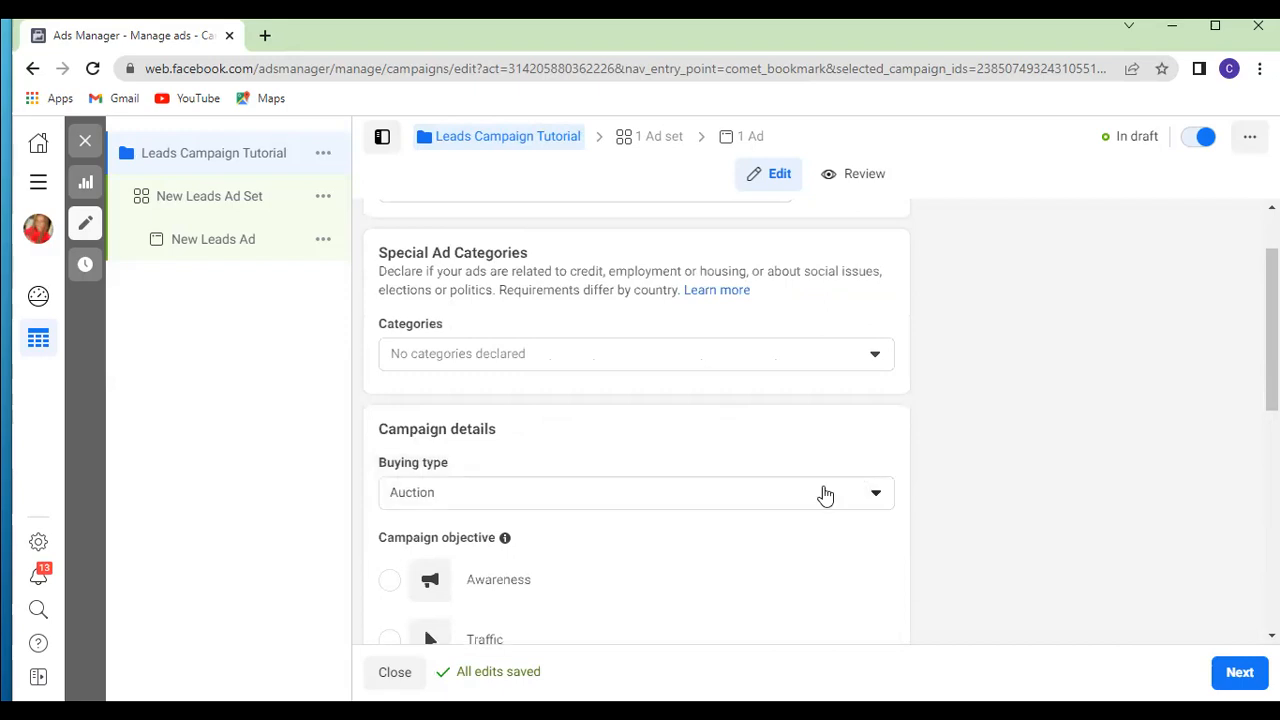
scroll(600, 429, down, 4)
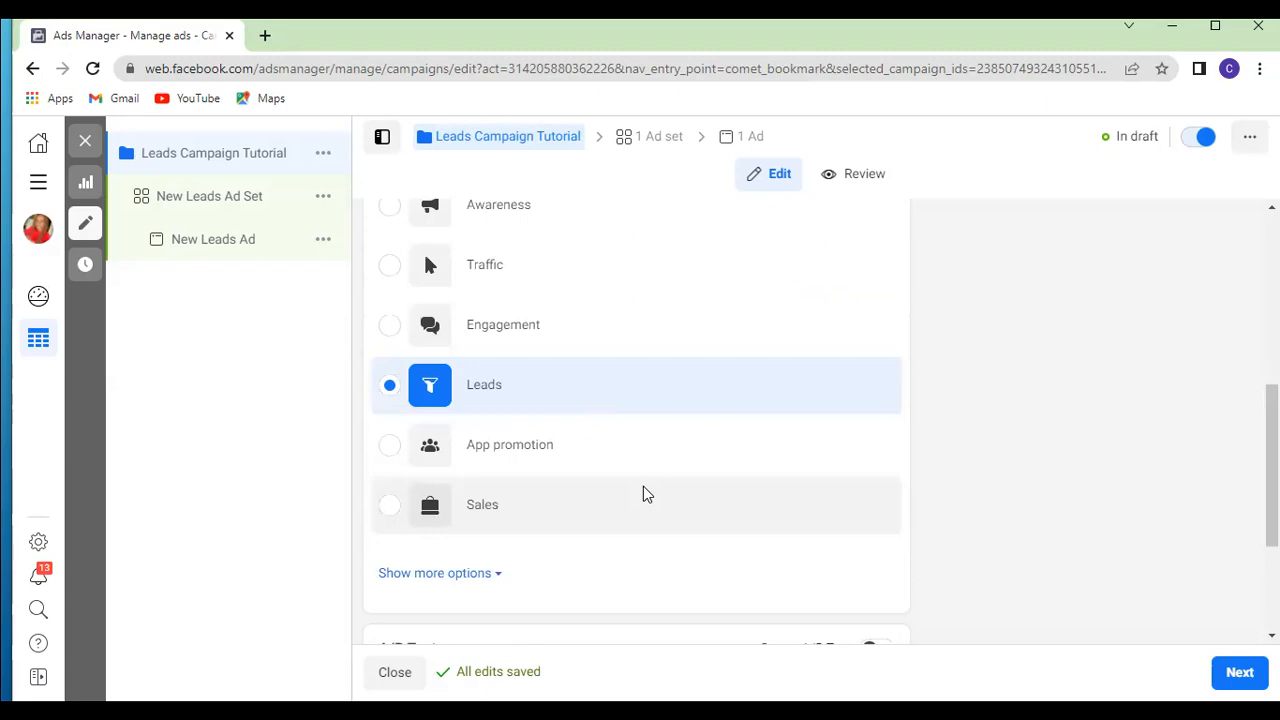
scroll(643, 494, down, 2)
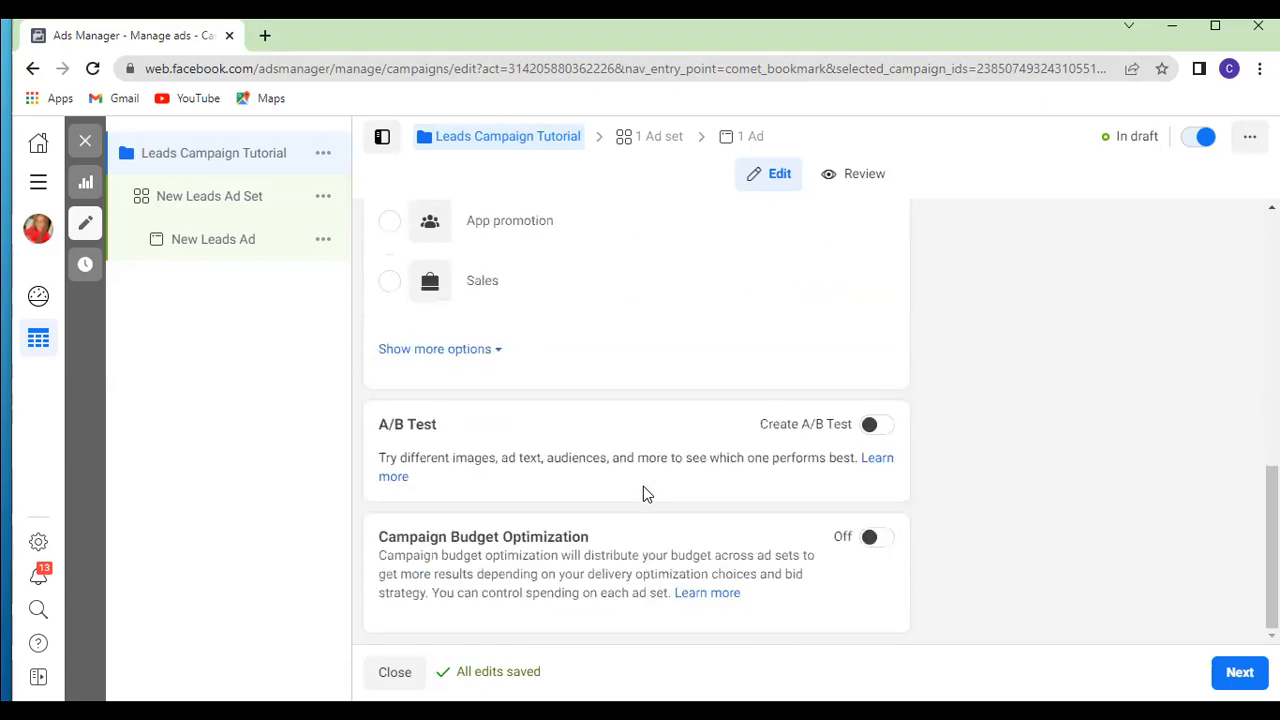
scroll(643, 487, up, 7)
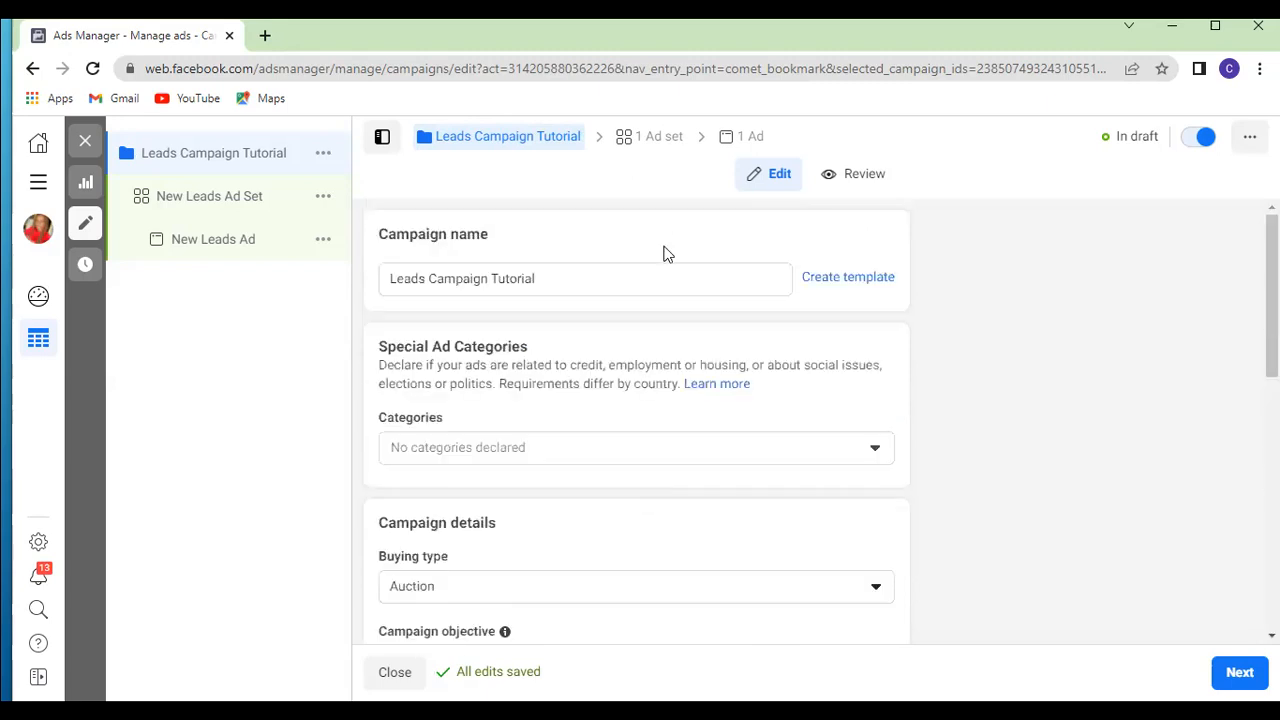
Step: Open the campaign's ad set and choose Cgizt.com as its Facebook Page
mouse_move(661, 143)
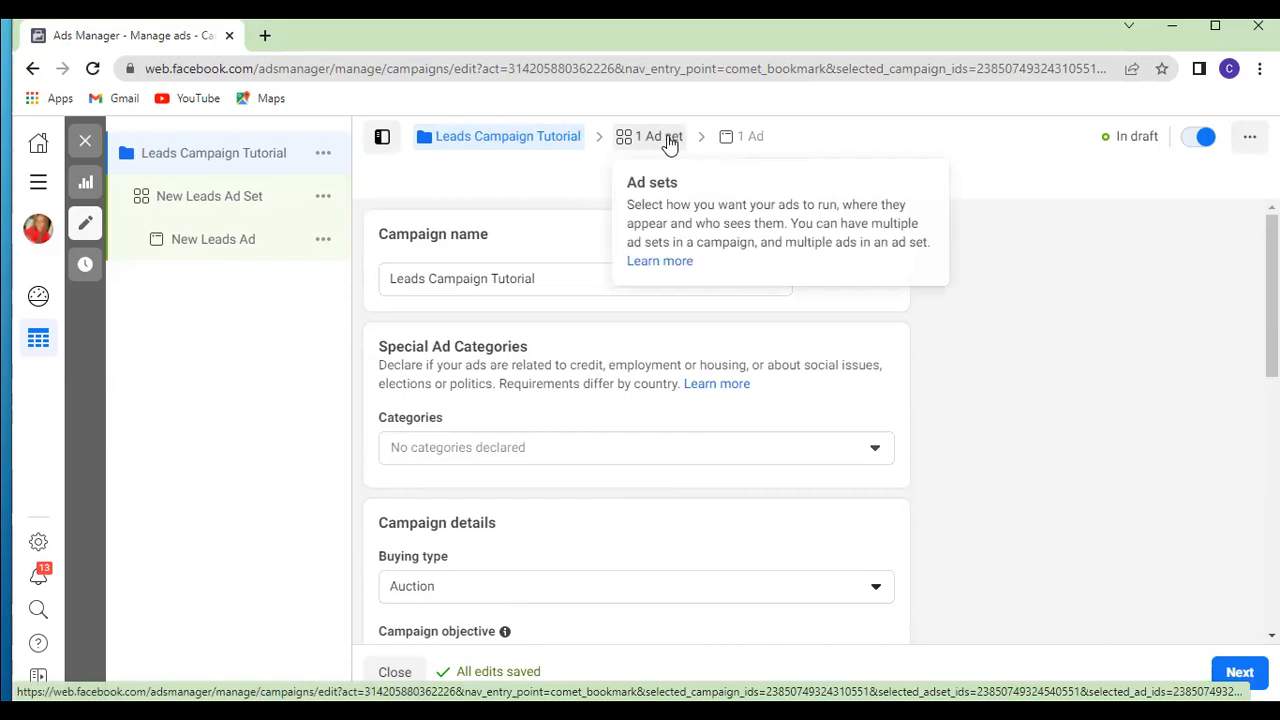
click(669, 143)
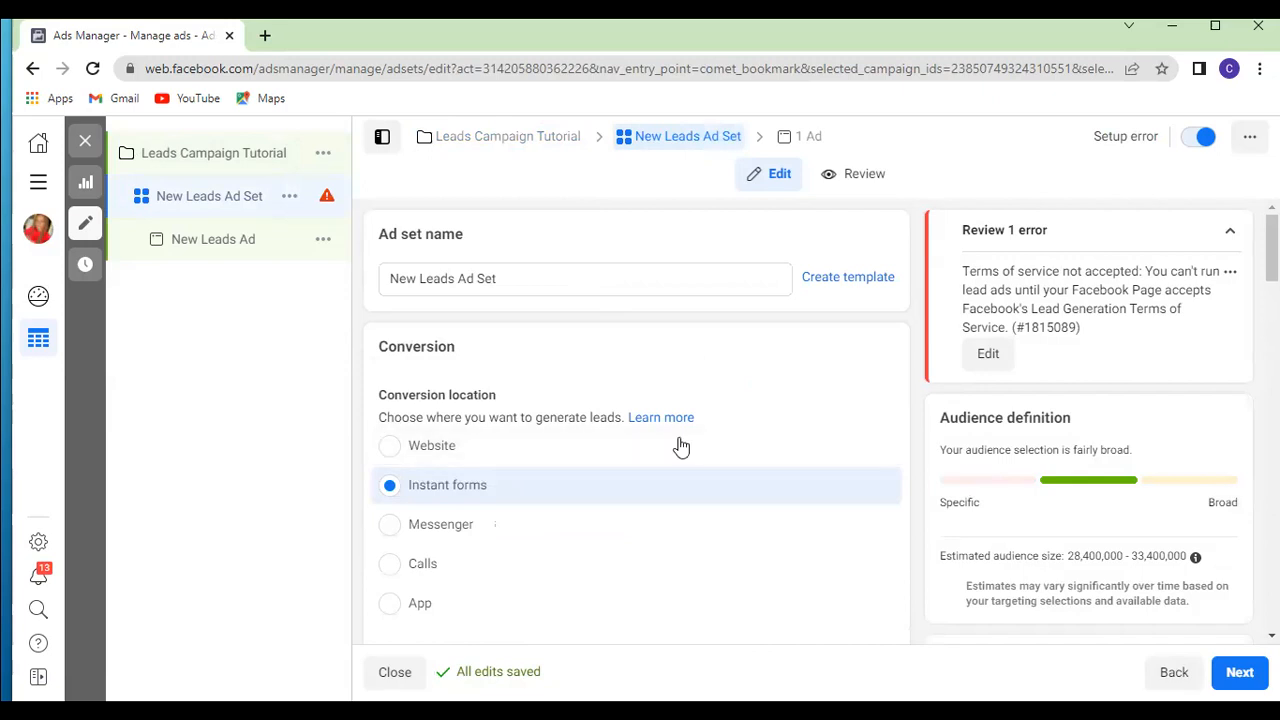
scroll(628, 366, down, 3)
scroll(623, 354, up, 1)
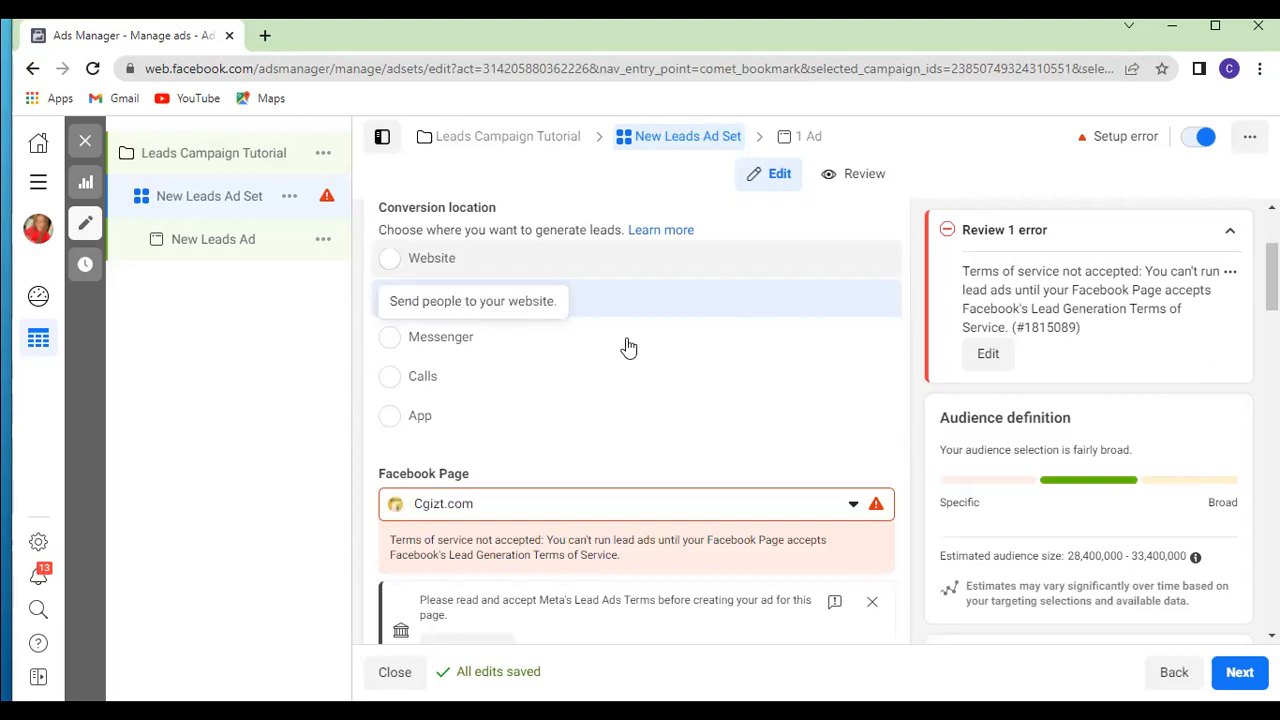
scroll(625, 348, down, 1)
scroll(618, 349, down, 1)
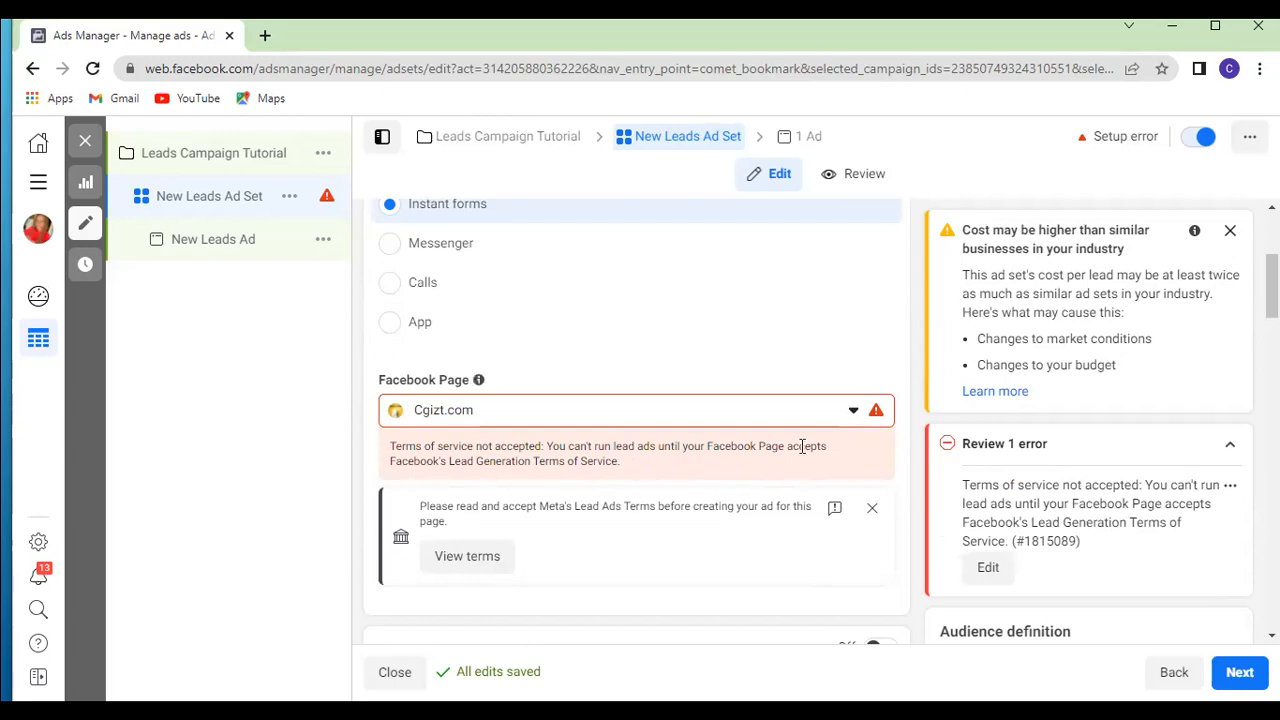
click(877, 418)
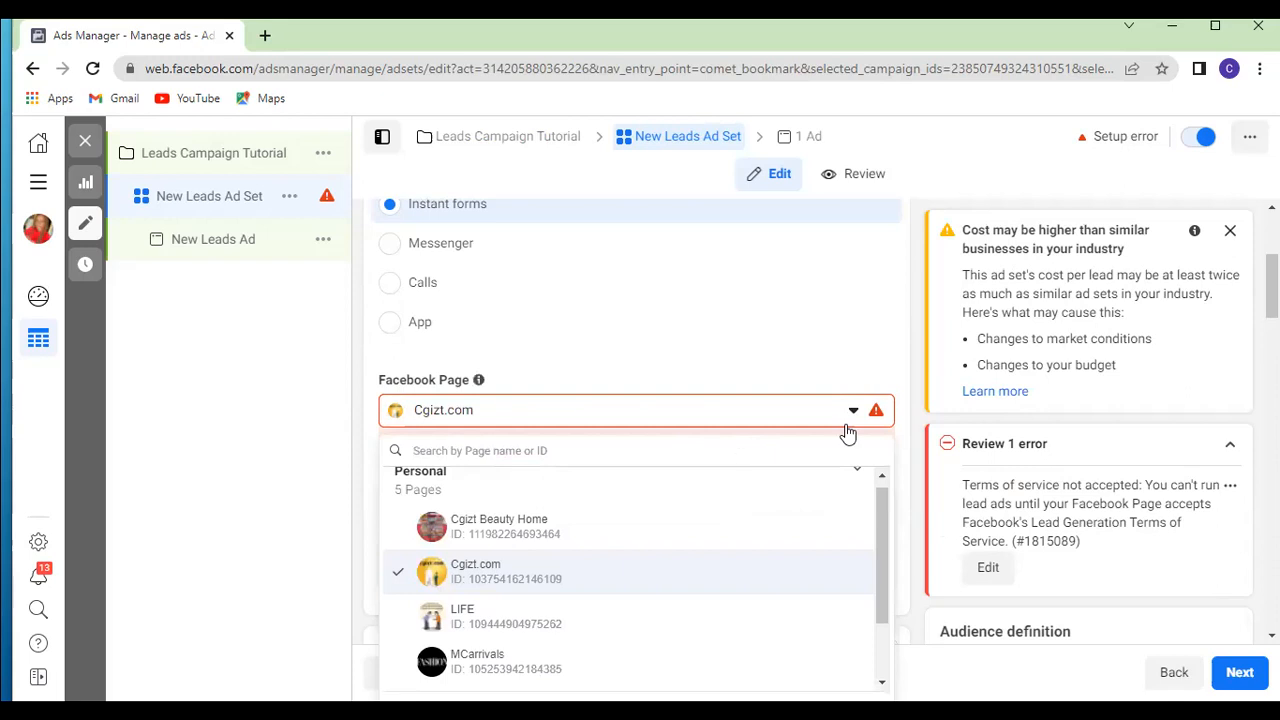
click(594, 566)
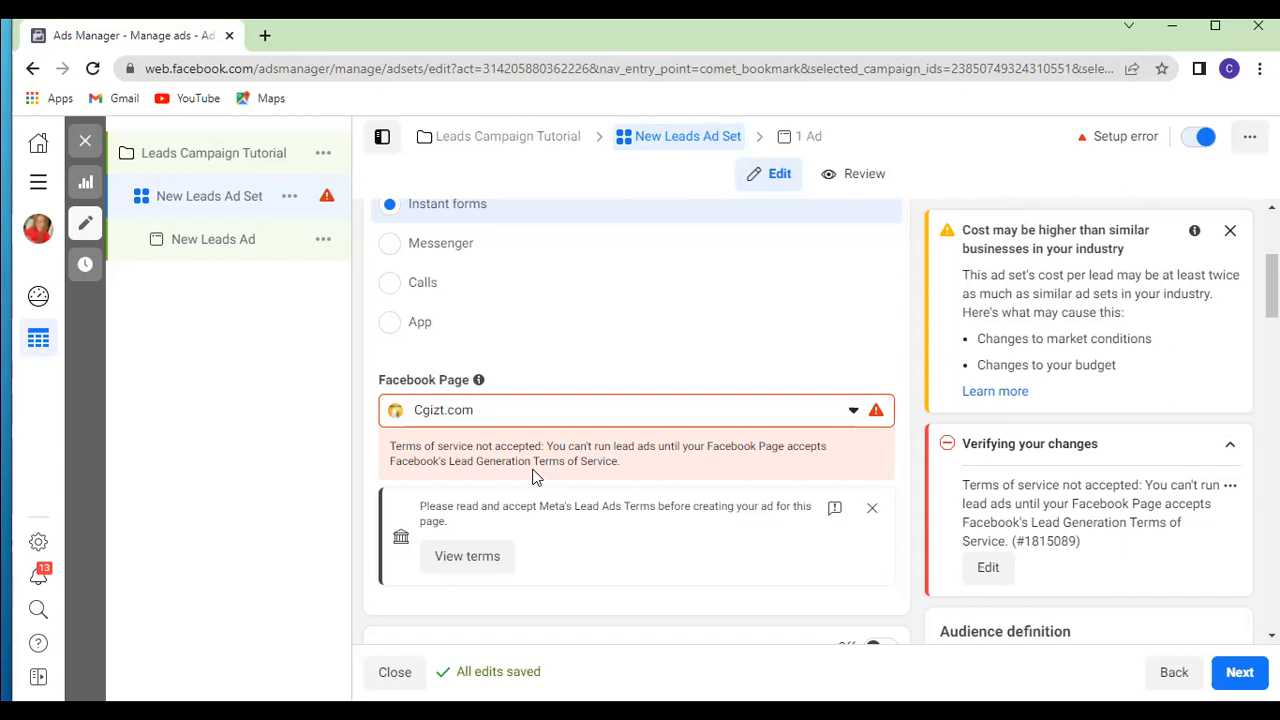
Step: View Meta's Lead Ads Terms for the chosen Facebook Page and agree to them
scroll(533, 477, down, 2)
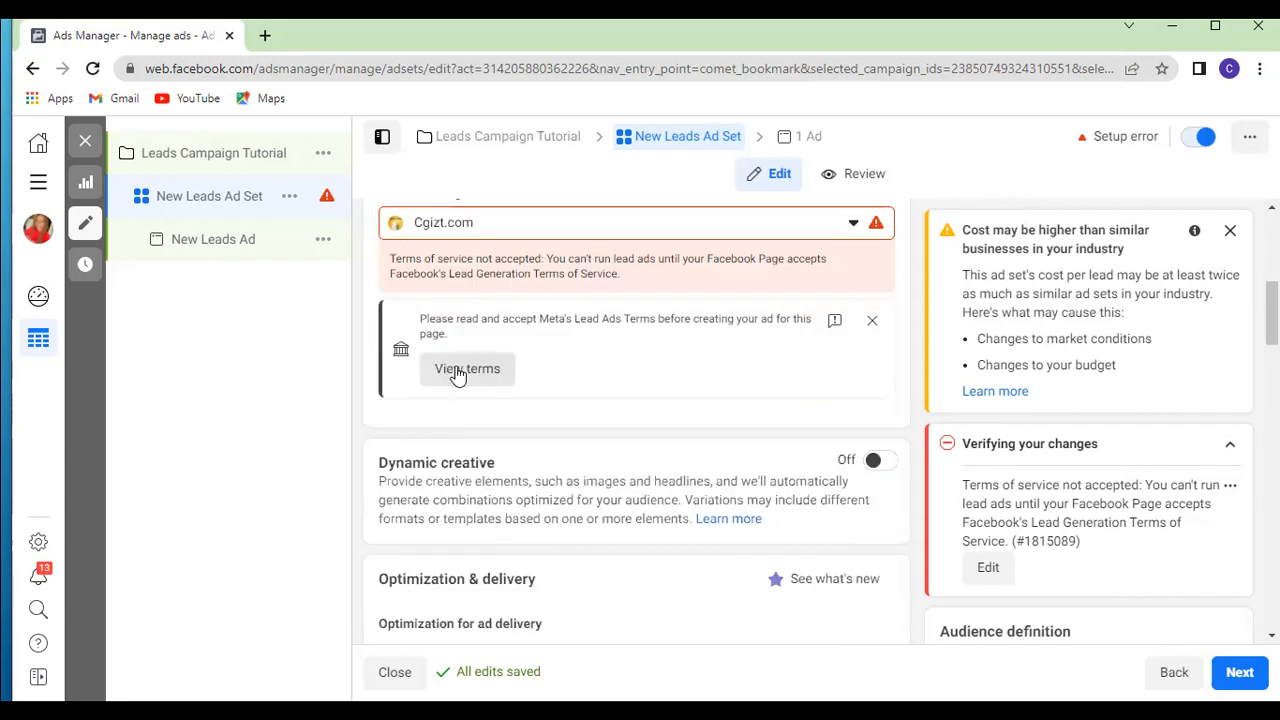
click(457, 372)
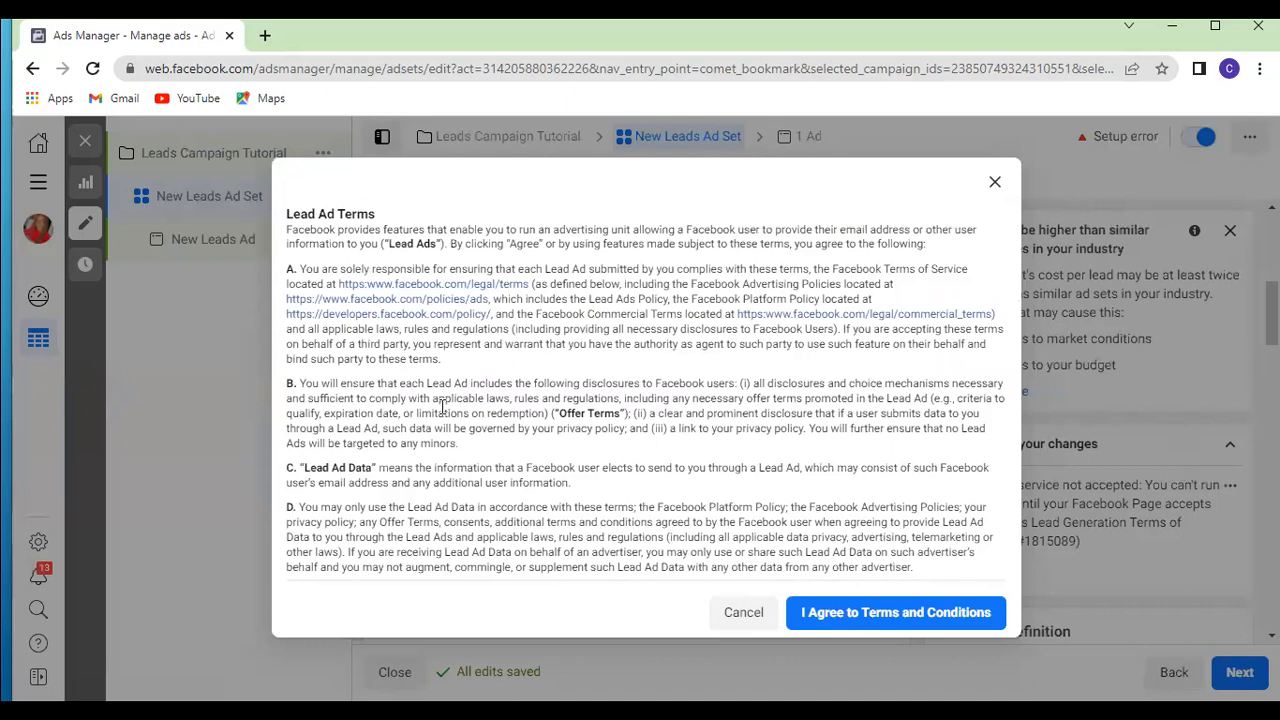
scroll(855, 612, down, 2)
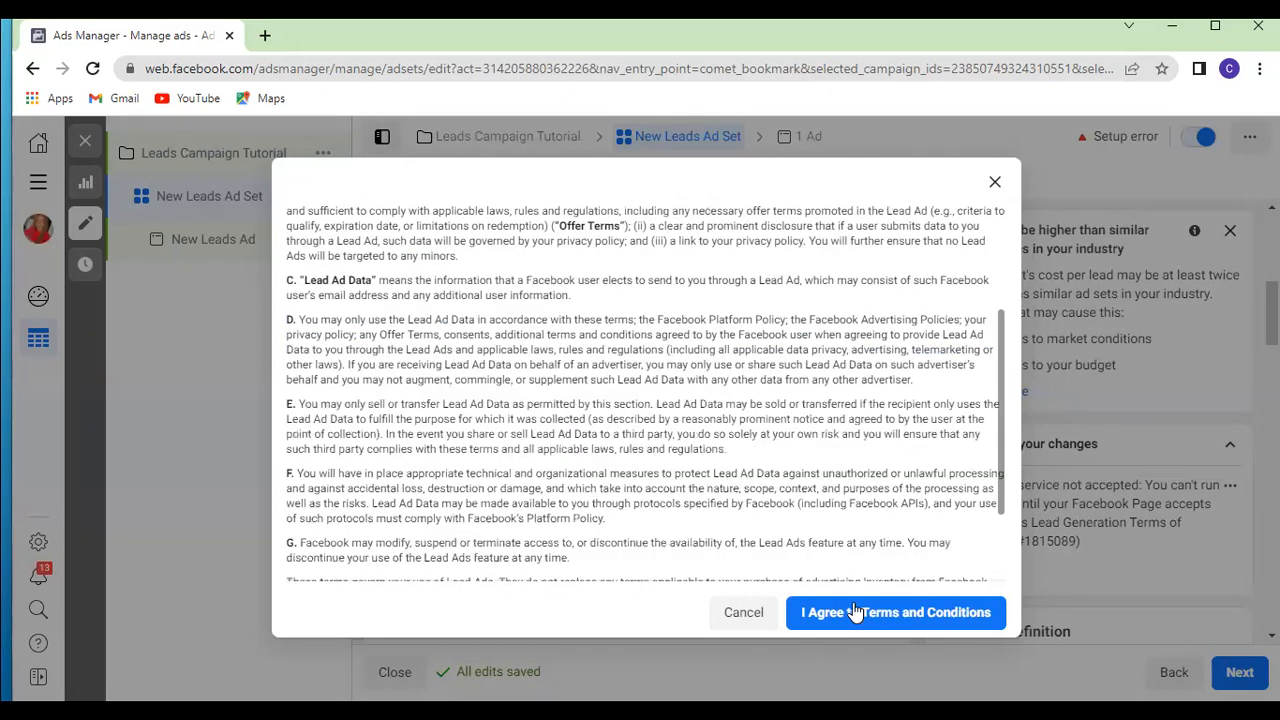
click(853, 607)
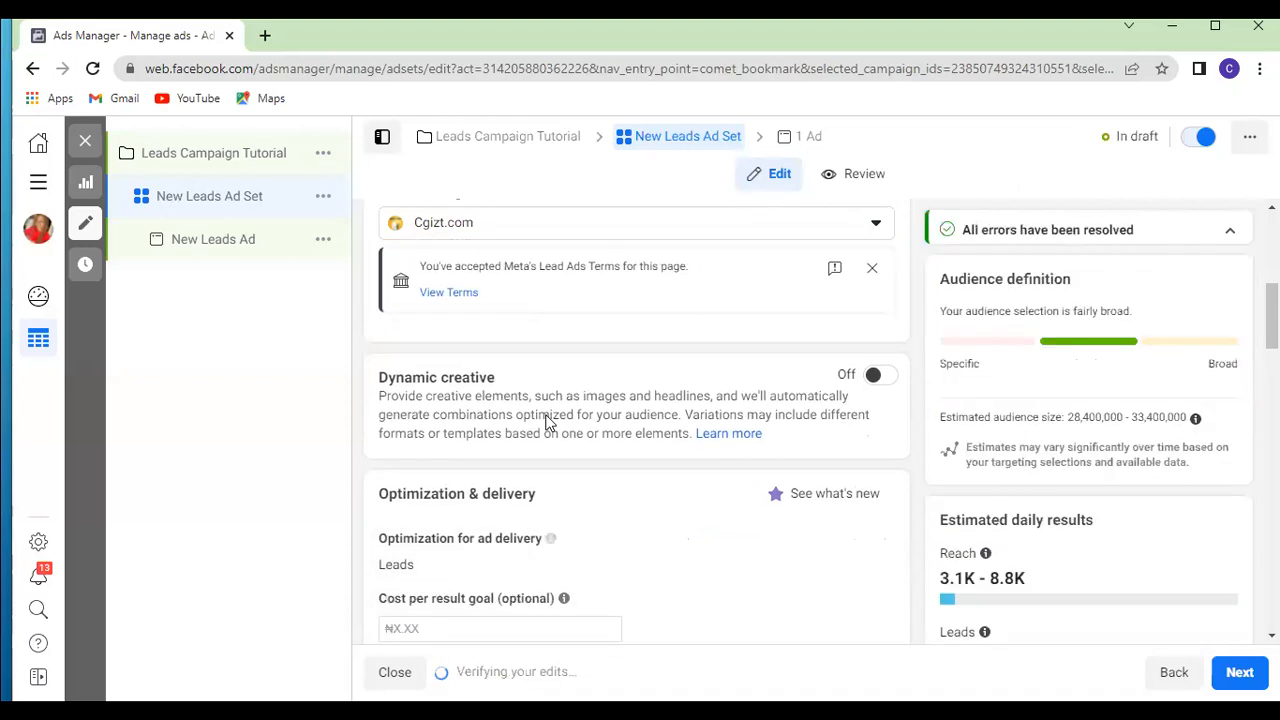
Step: Examine the ad set's optimization and delivery settings, budget type options and schedule
scroll(549, 419, down, 2)
scroll(549, 421, down, 2)
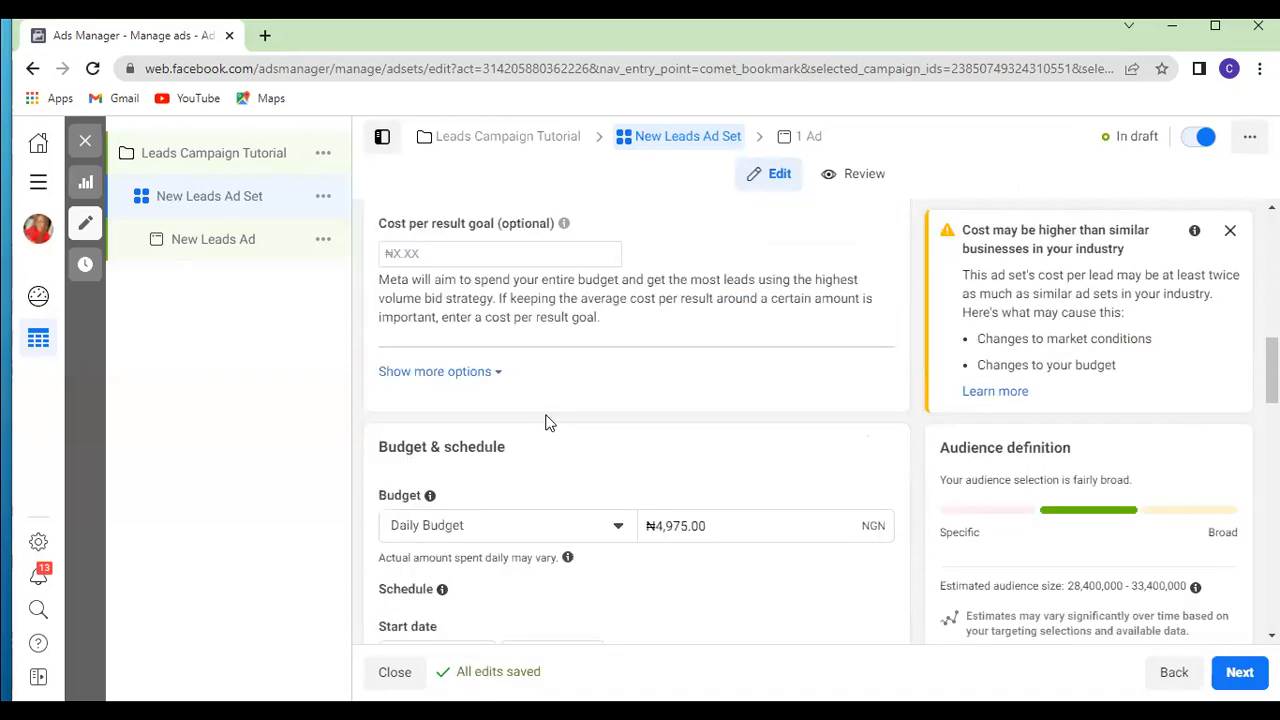
scroll(549, 421, down, 2)
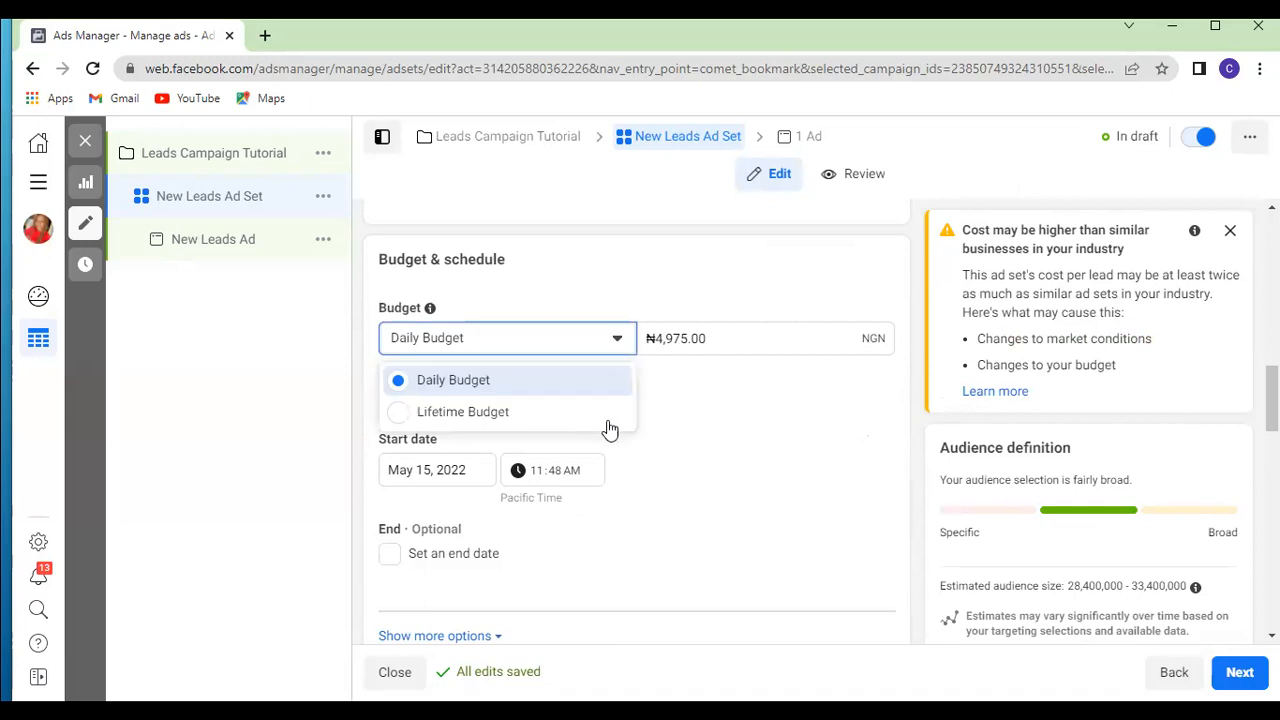
click(680, 427)
scroll(680, 427, down, 2)
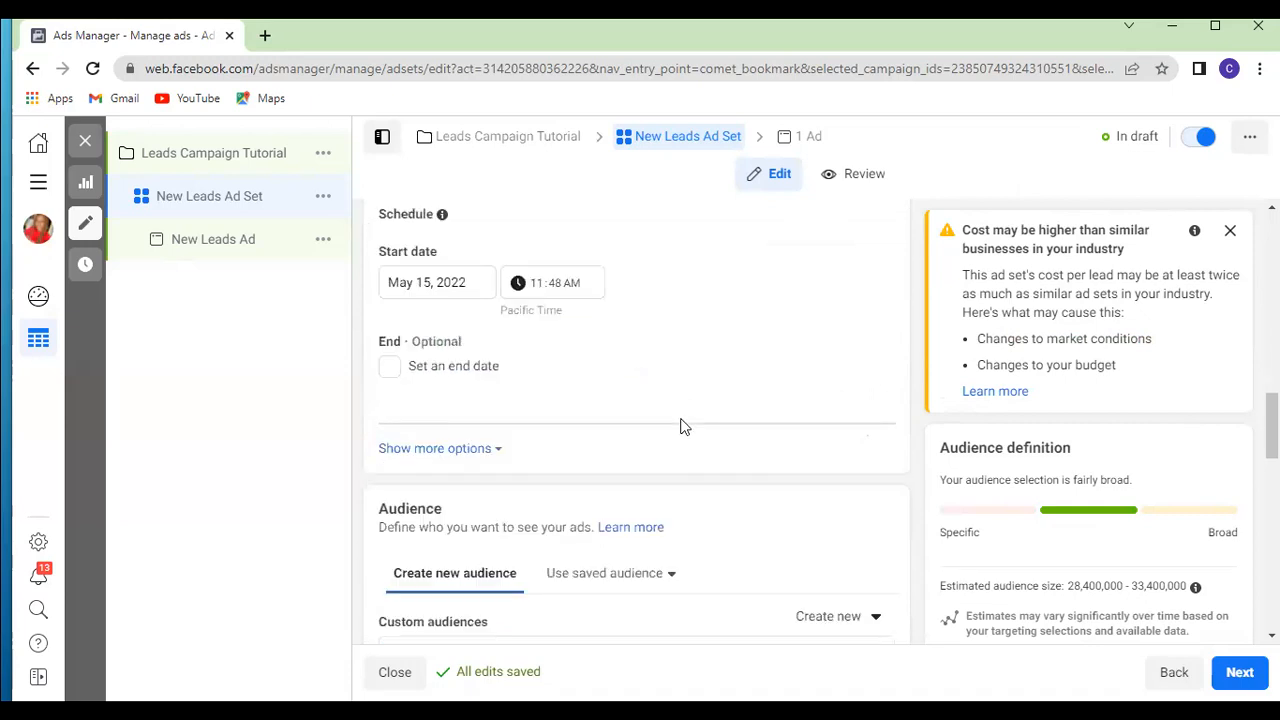
scroll(680, 427, down, 2)
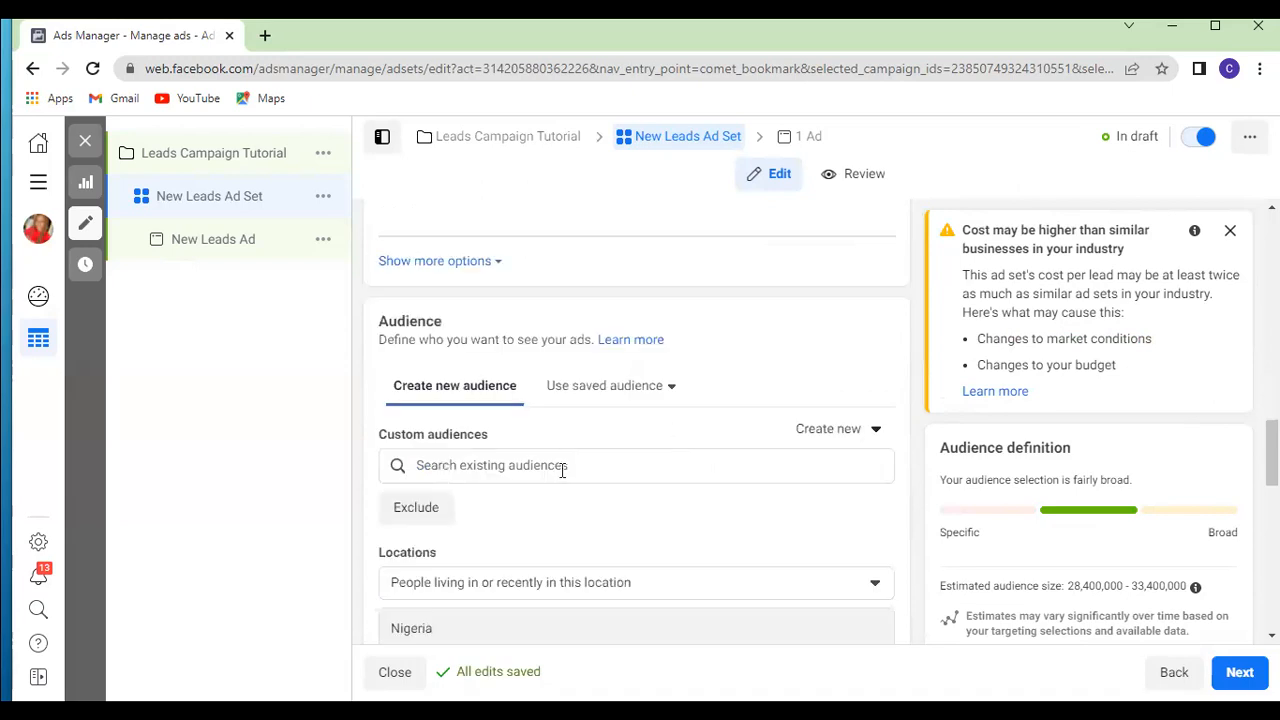
Step: Review the audience's location, age and gender settings and open the detailed targeting for editing
scroll(546, 466, down, 2)
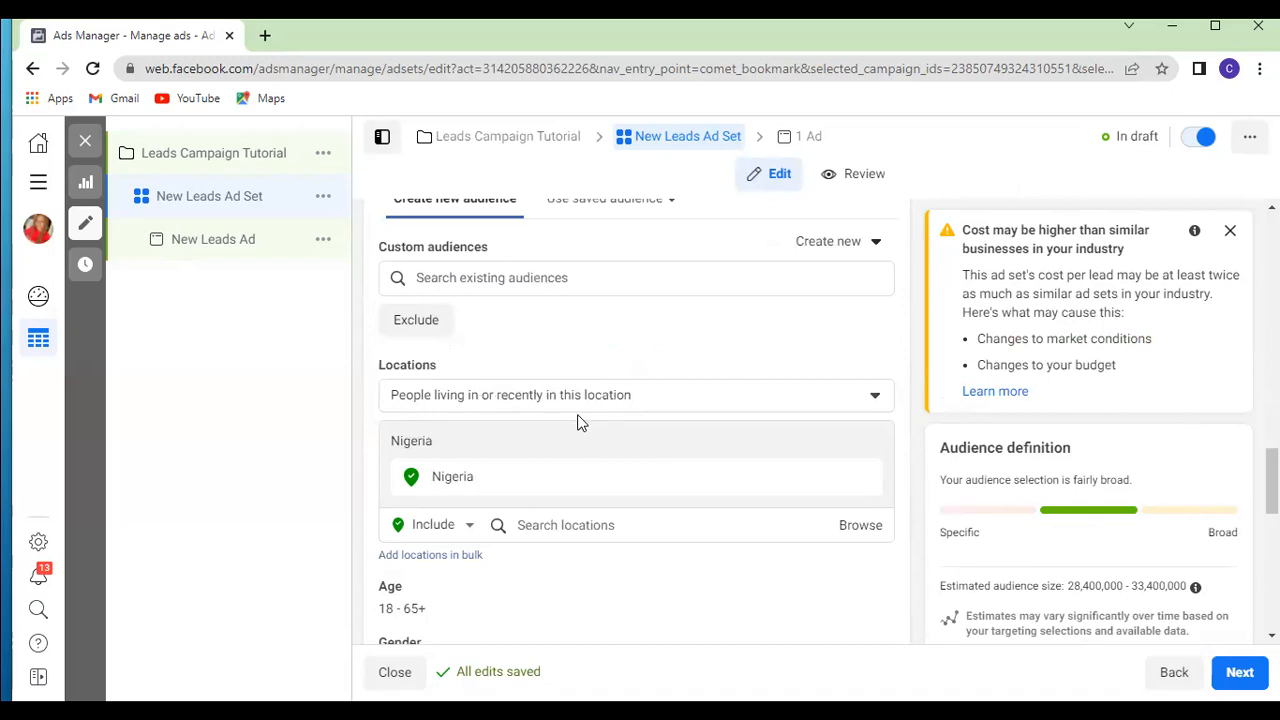
scroll(578, 422, down, 1)
mouse_move(838, 395)
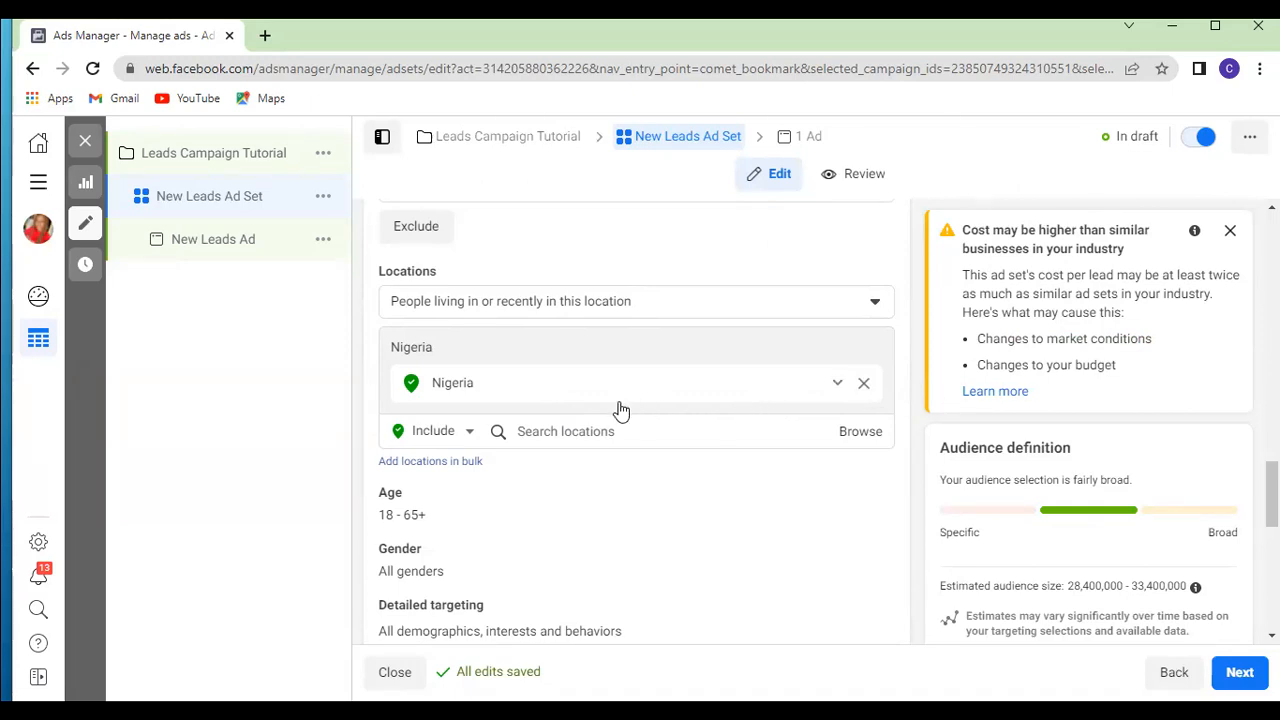
scroll(628, 423, down, 1)
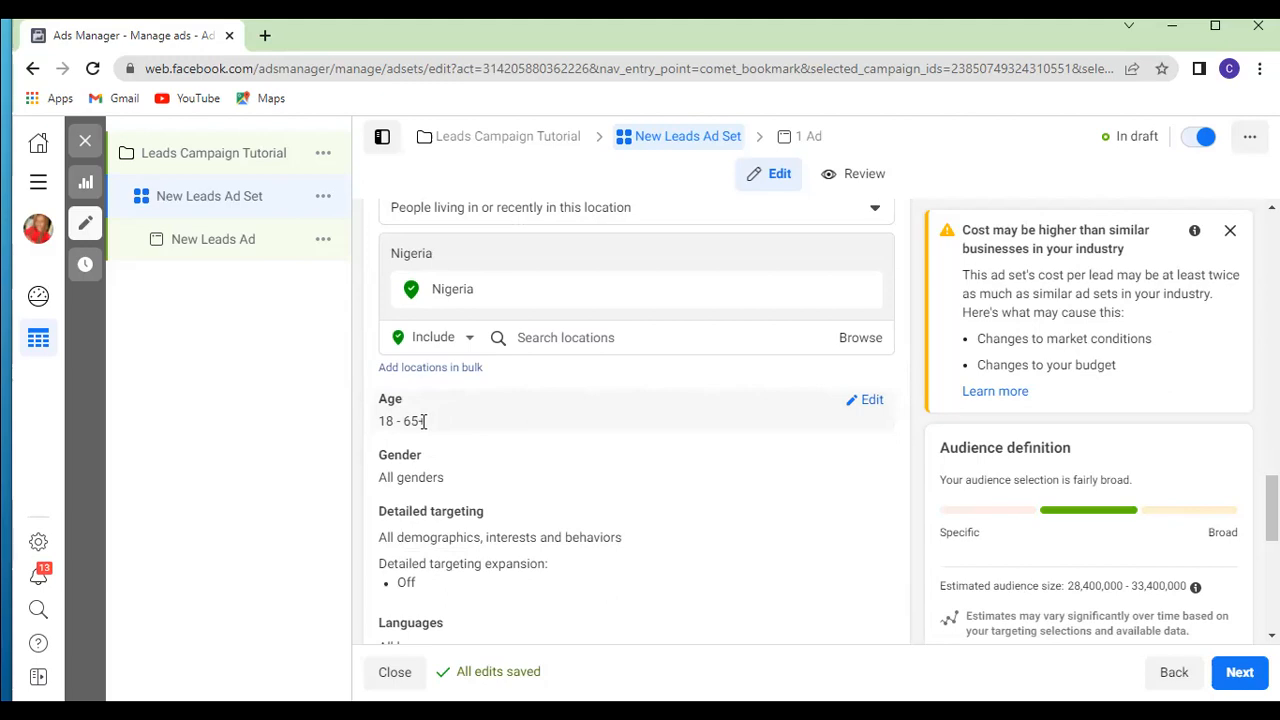
scroll(491, 454, down, 1)
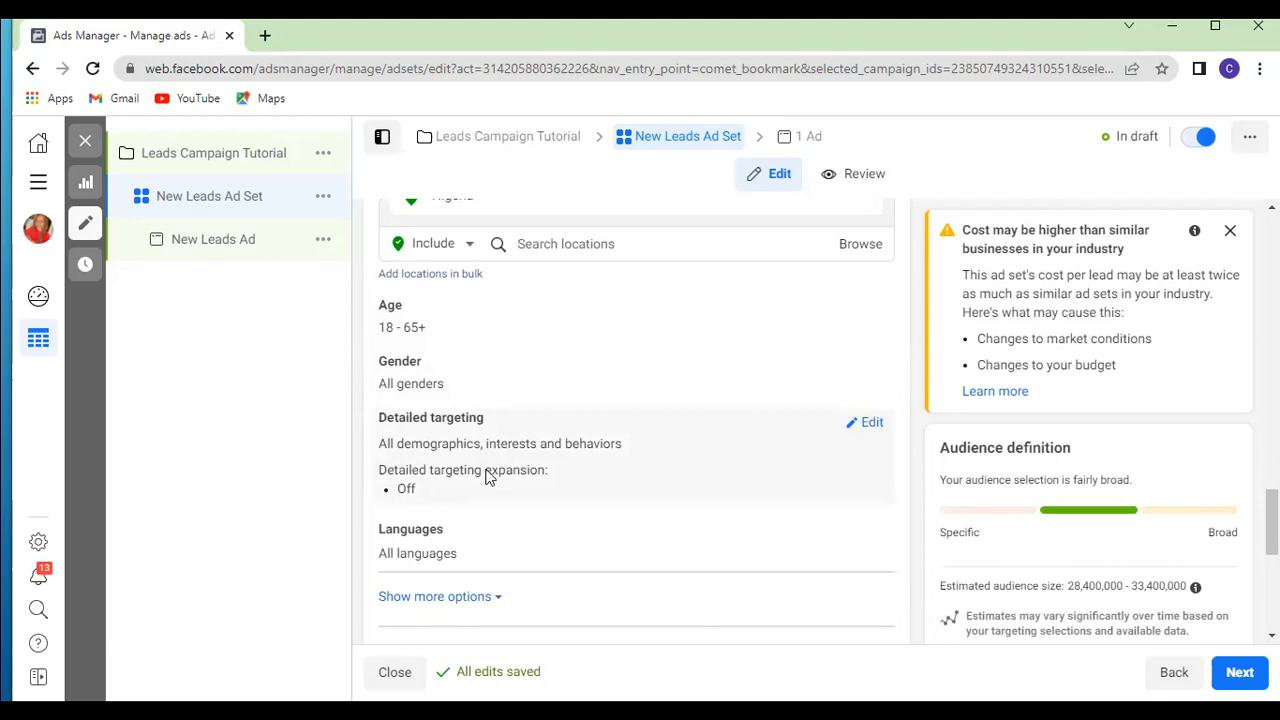
click(857, 428)
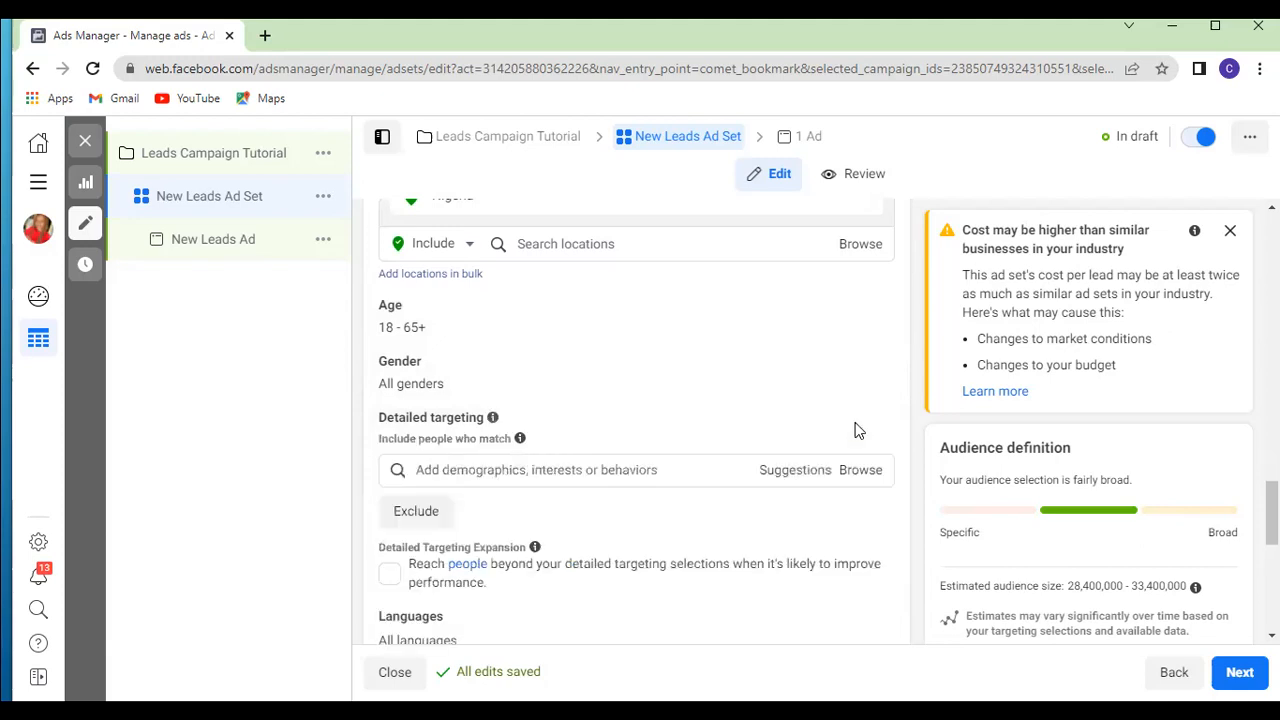
scroll(714, 428, down, 1)
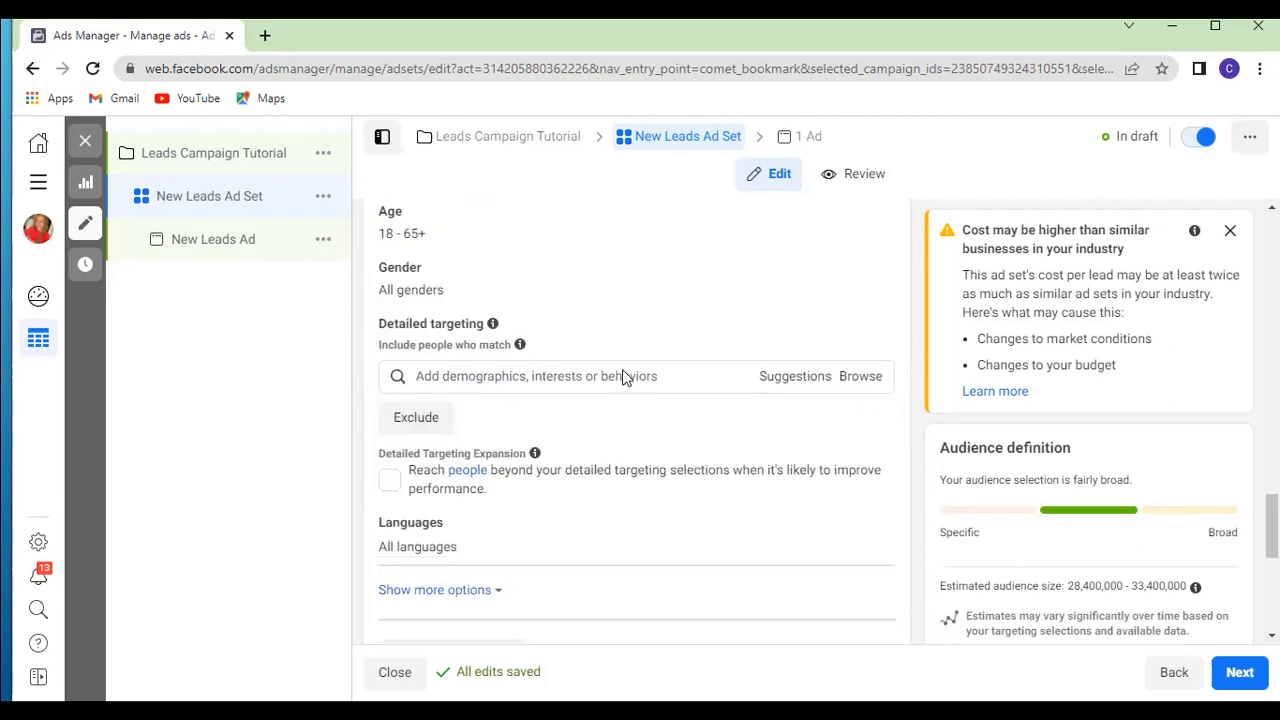
click(493, 376)
text(r)
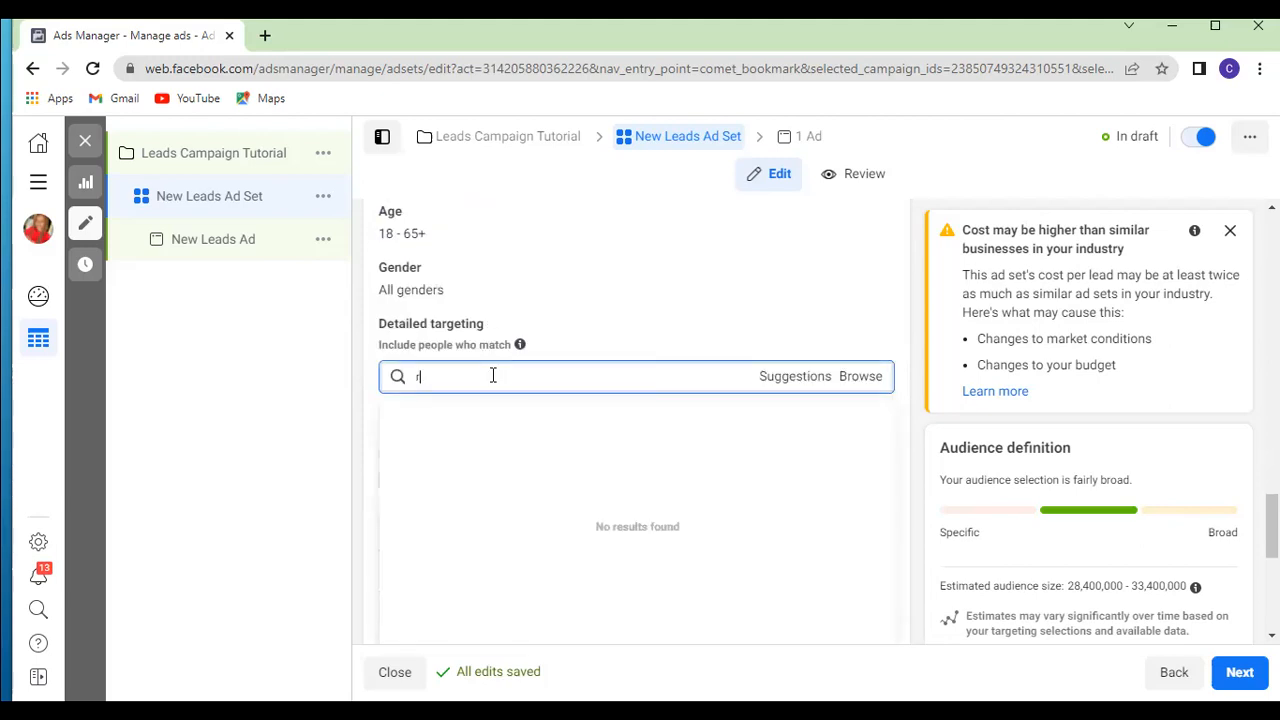
text(eal estate)
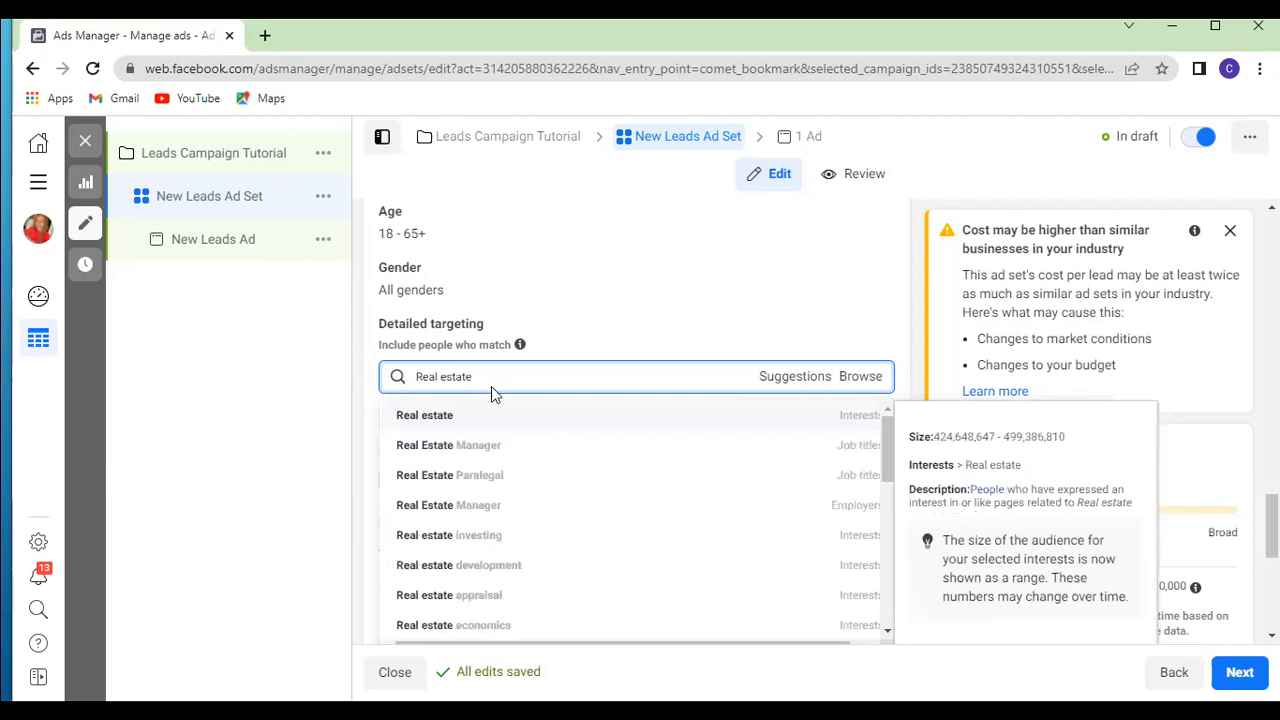
click(784, 376)
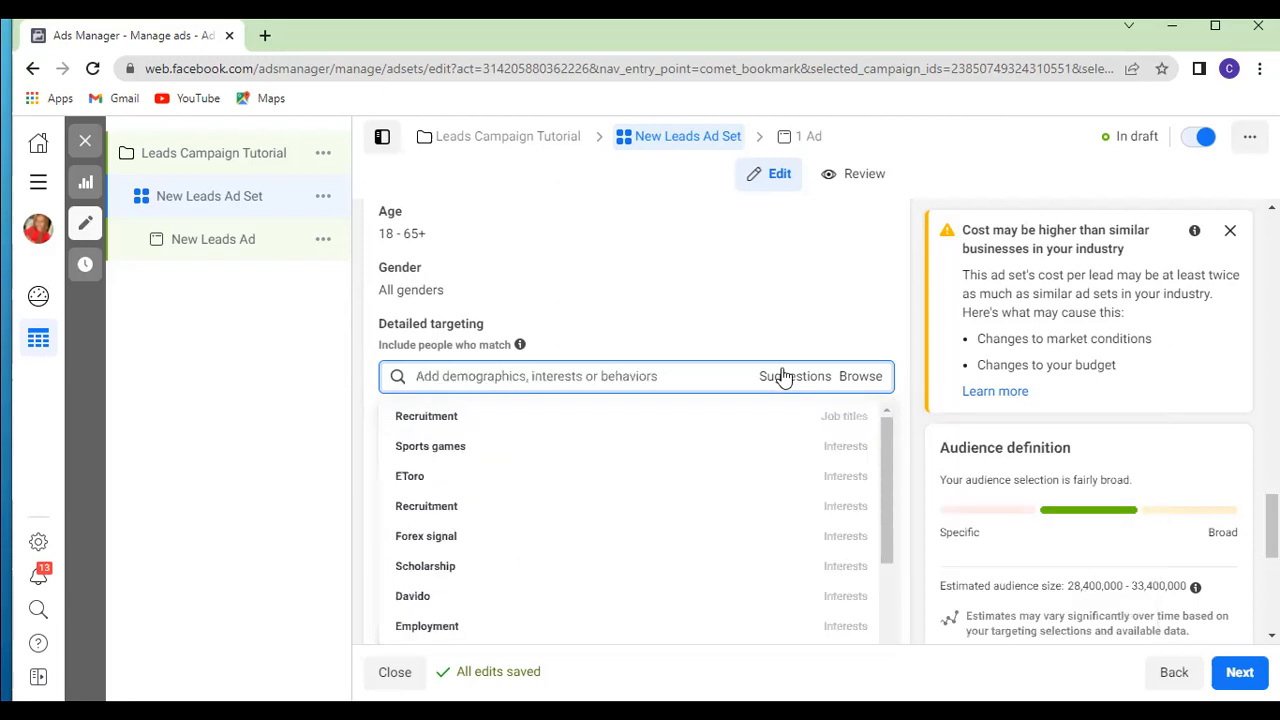
Step: Search the detailed targeting for "Real estate" and add the Real estate interest to the audience
click(498, 375)
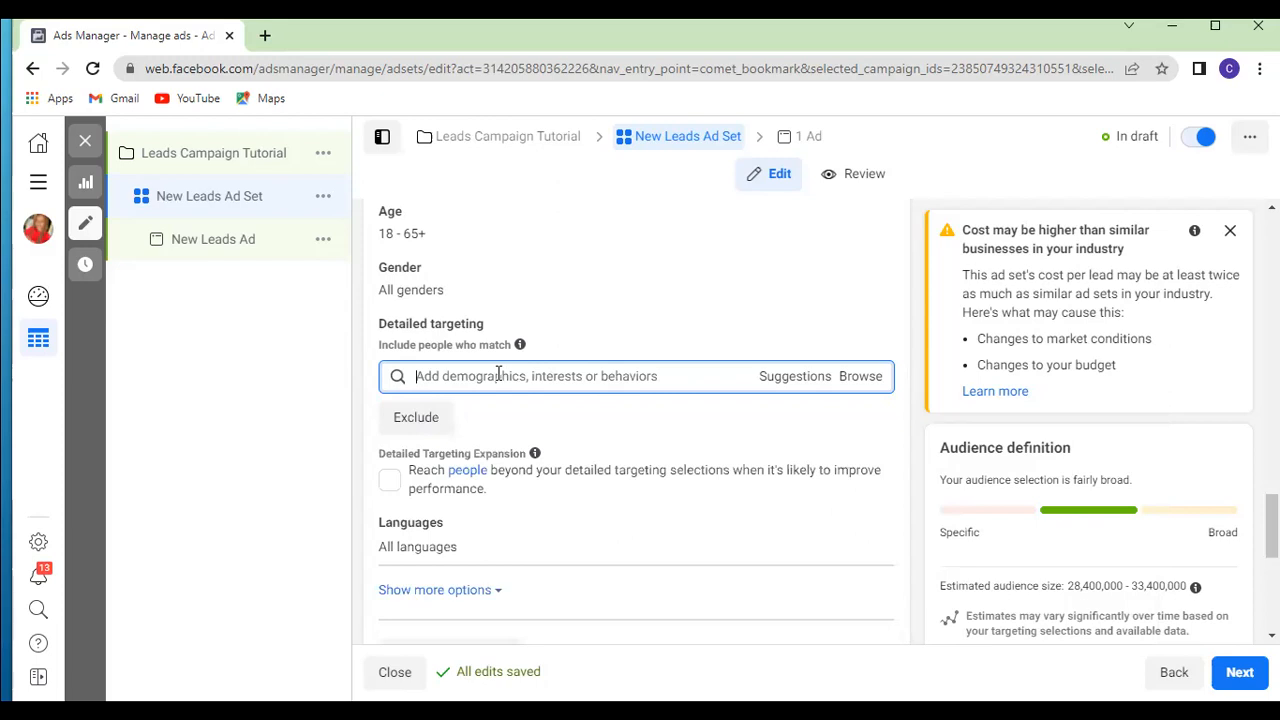
text(Rea)
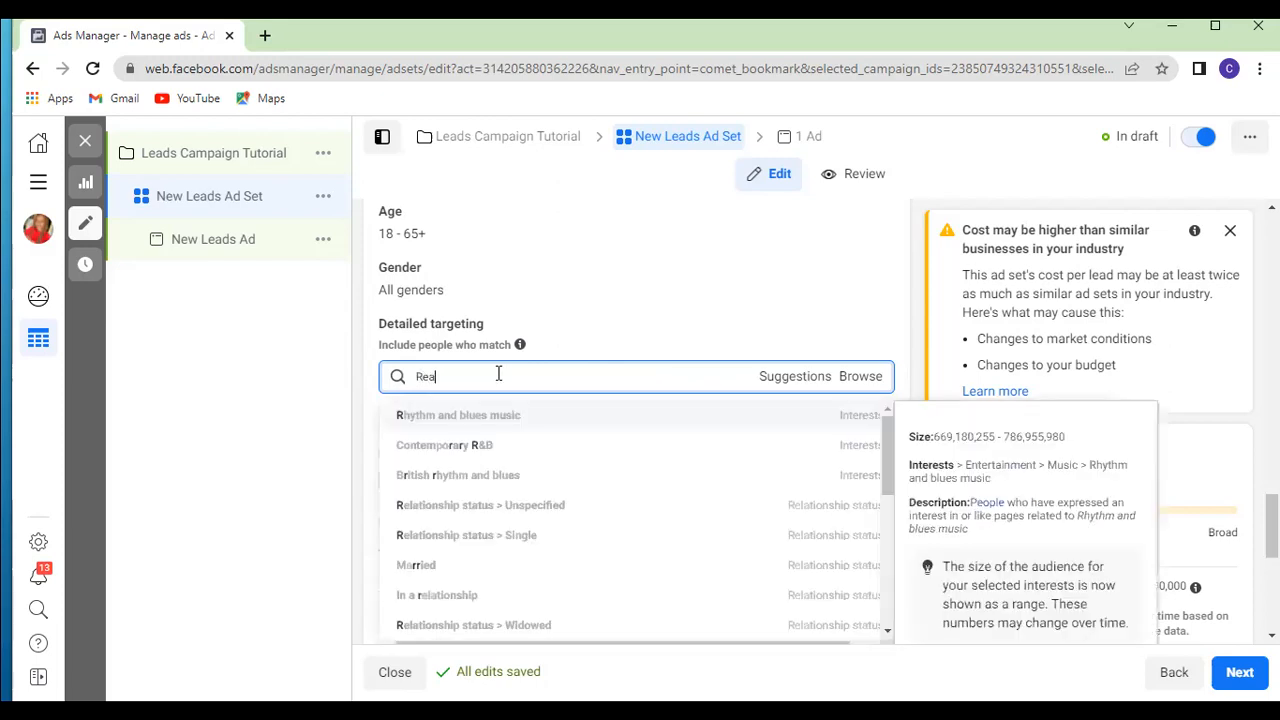
text(l estate)
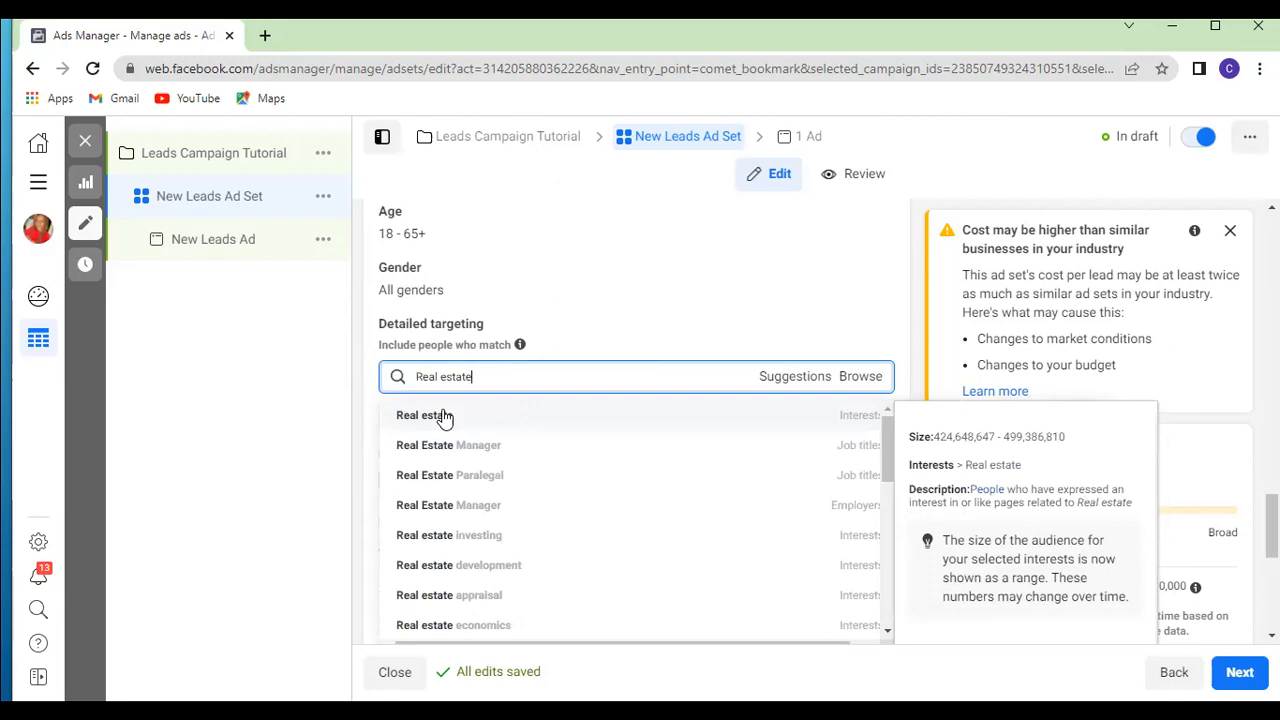
click(444, 416)
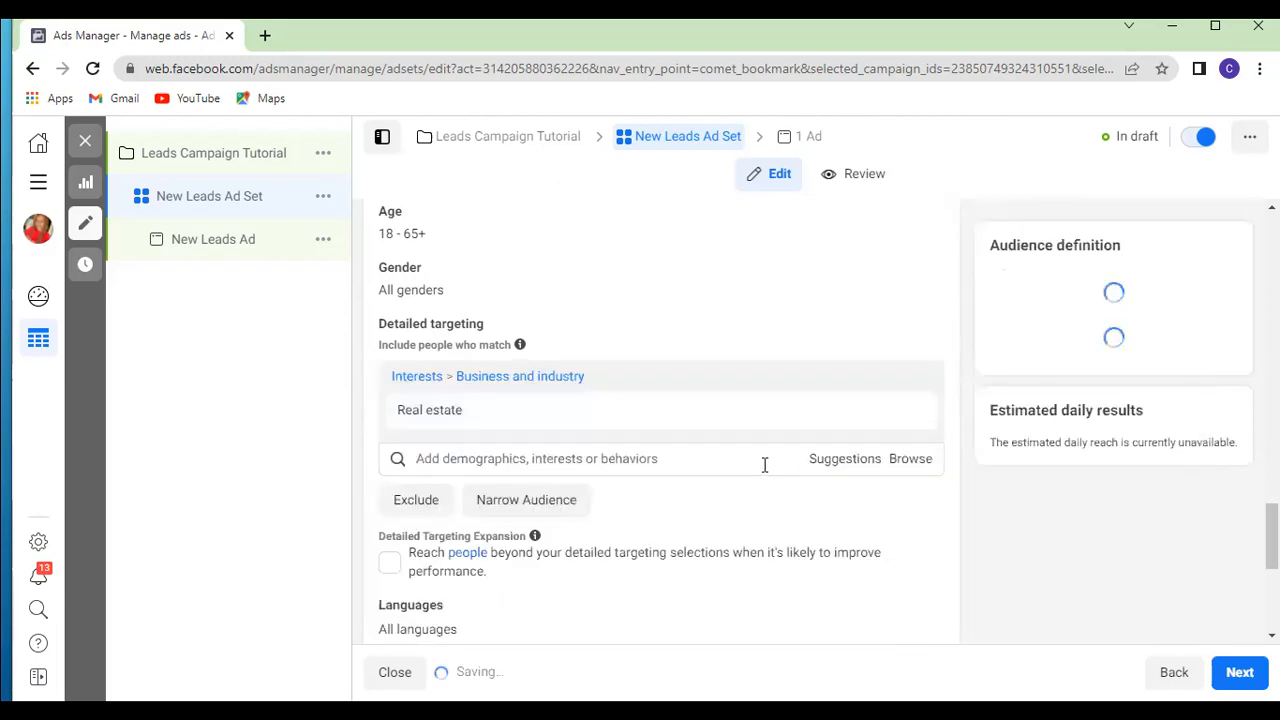
Step: Add the suggested interest Real property to the audience's detailed targeting
click(764, 464)
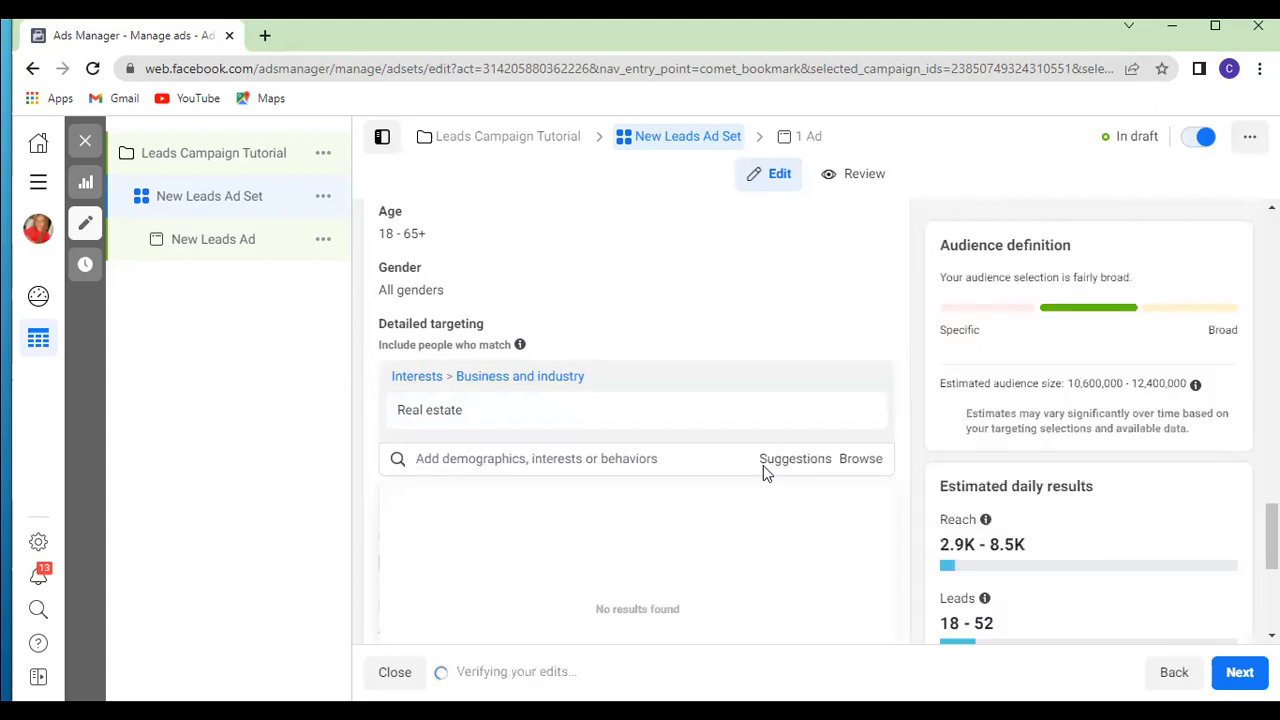
scroll(763, 467, down, 2)
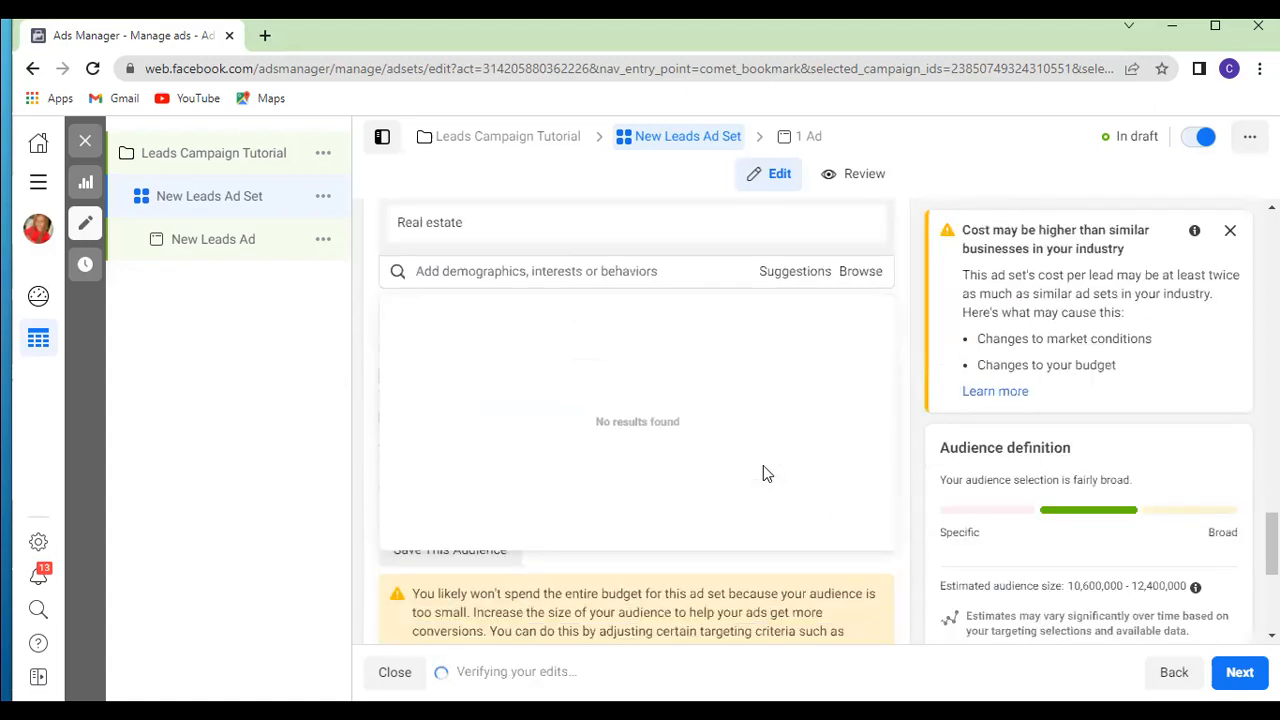
scroll(763, 465, up, 2)
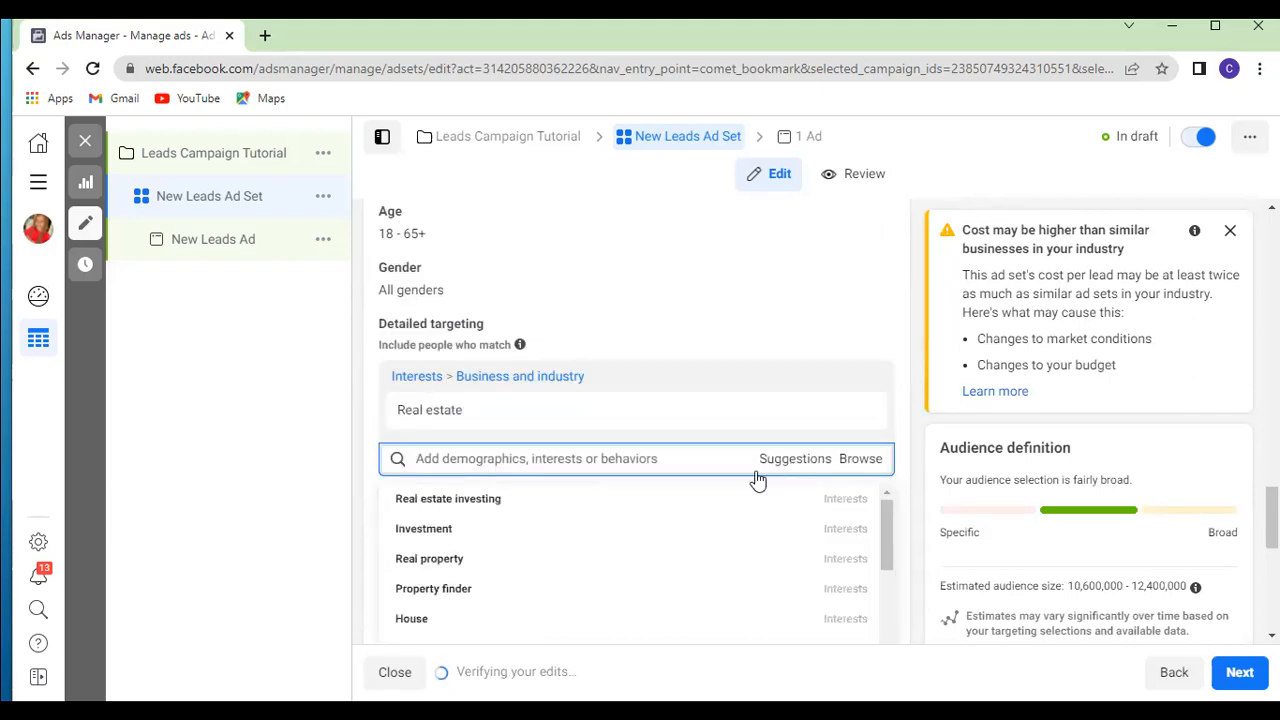
mouse_move(617, 517)
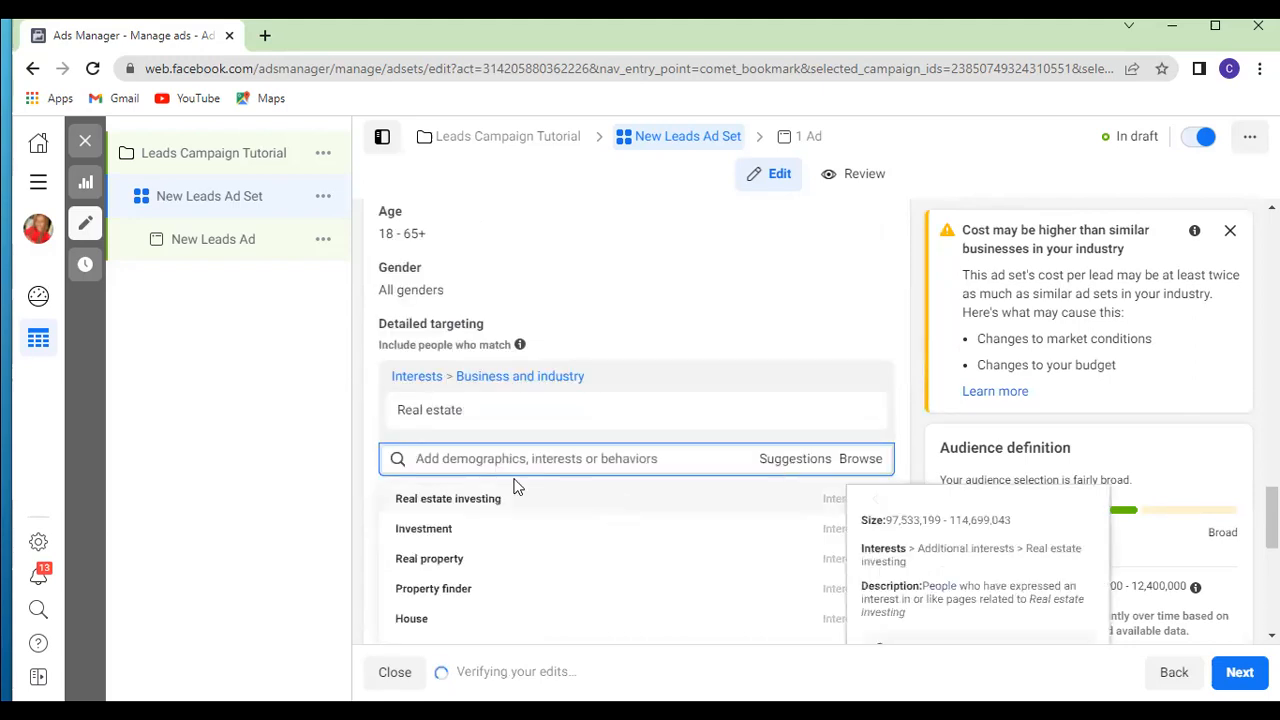
mouse_move(449, 570)
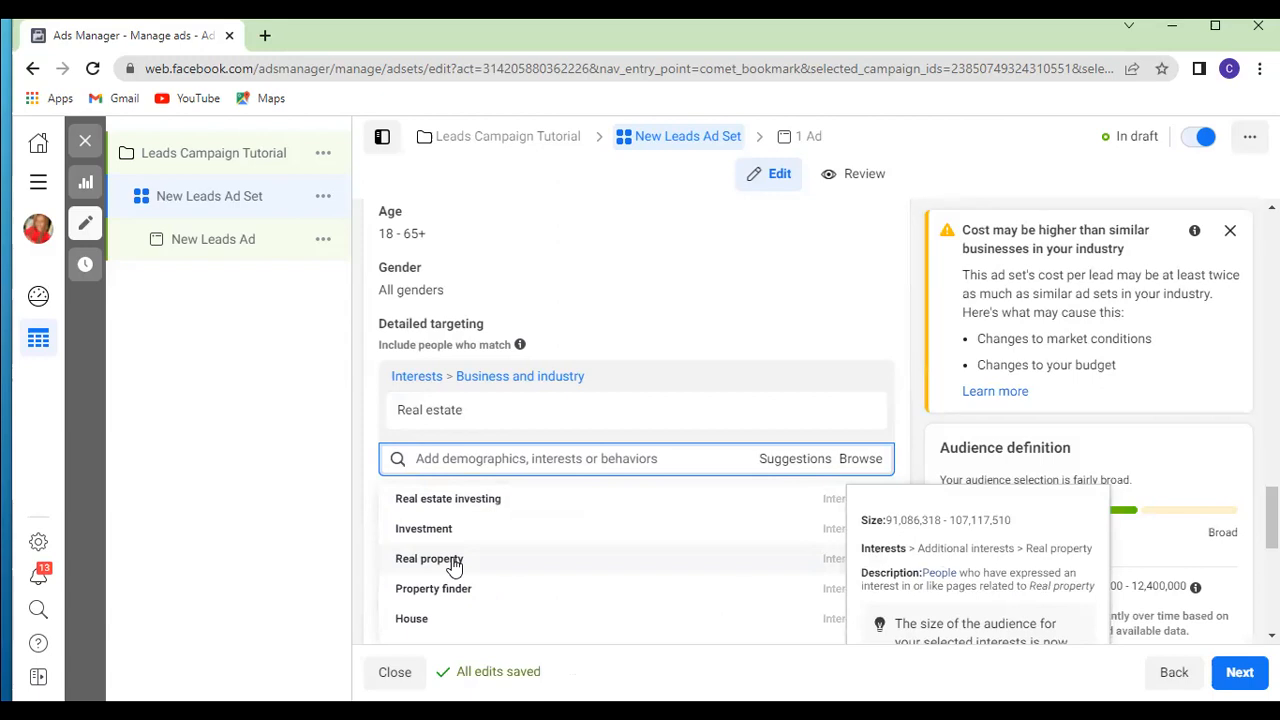
click(453, 563)
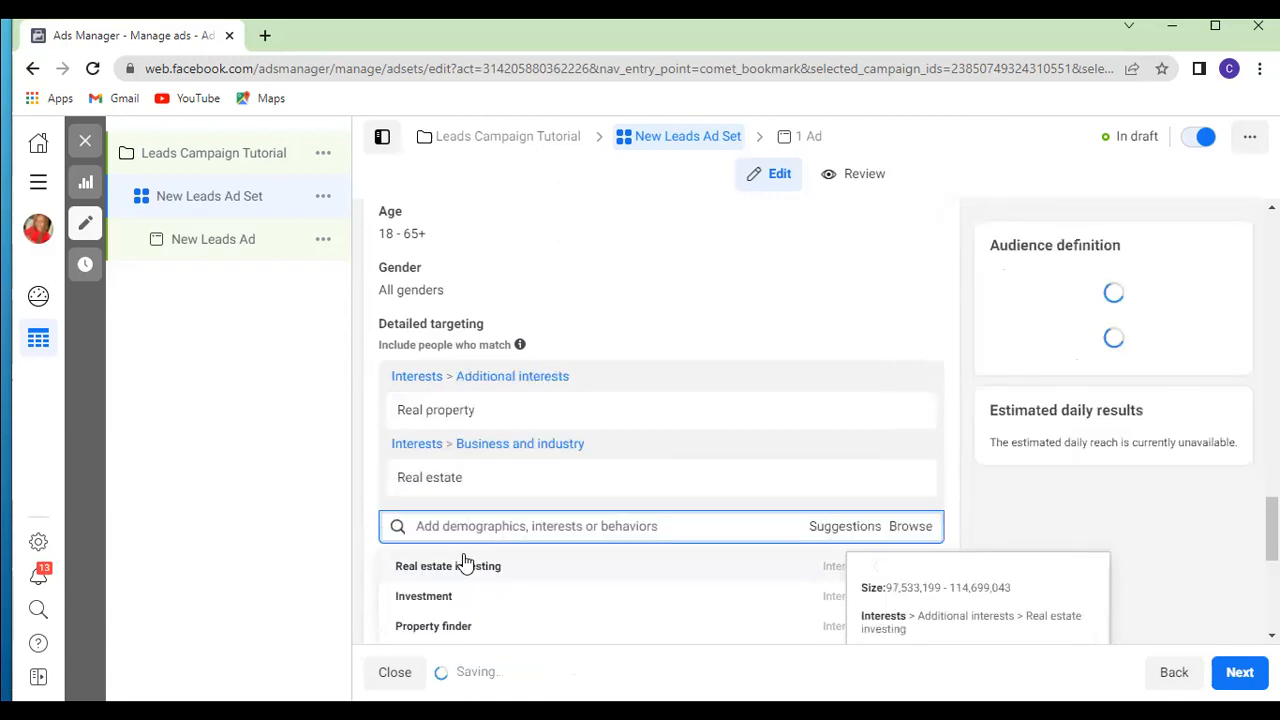
Step: Add the suggested interests Land and Houses and Bungalow to the audience's detailed targeting
scroll(468, 560, down, 3)
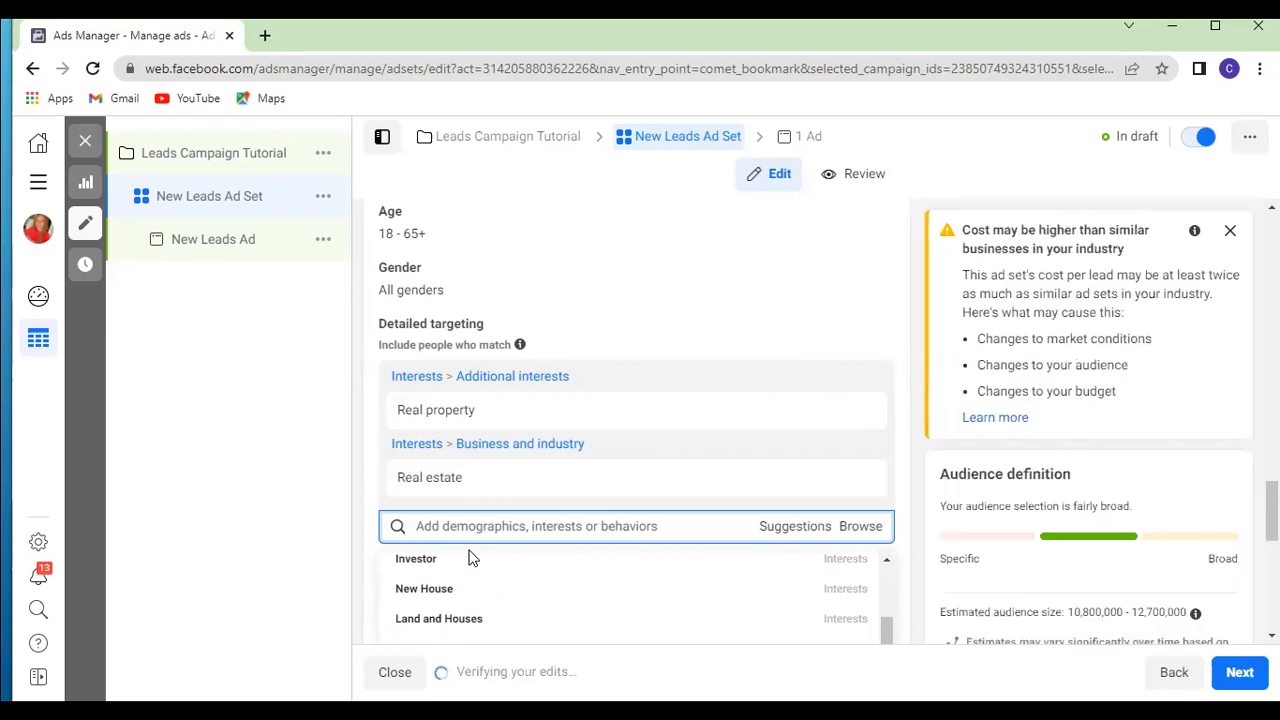
scroll(549, 586, down, 3)
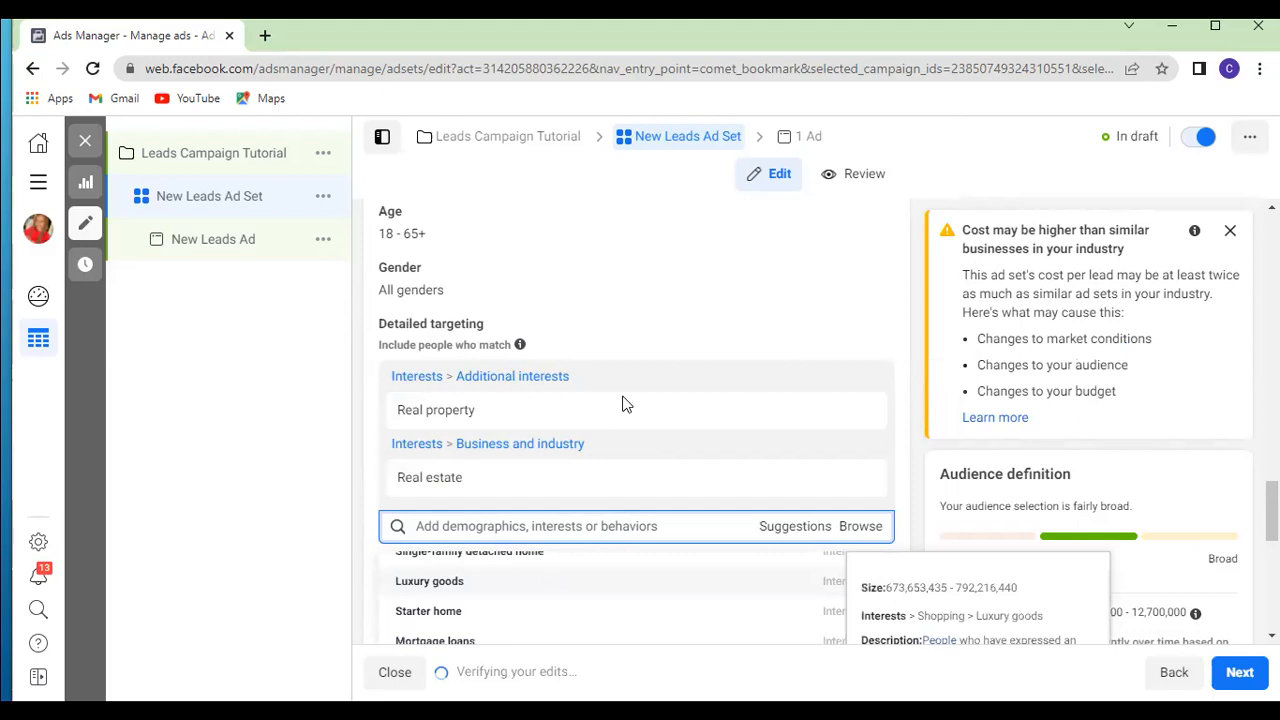
scroll(623, 403, down, 2)
mouse_move(591, 456)
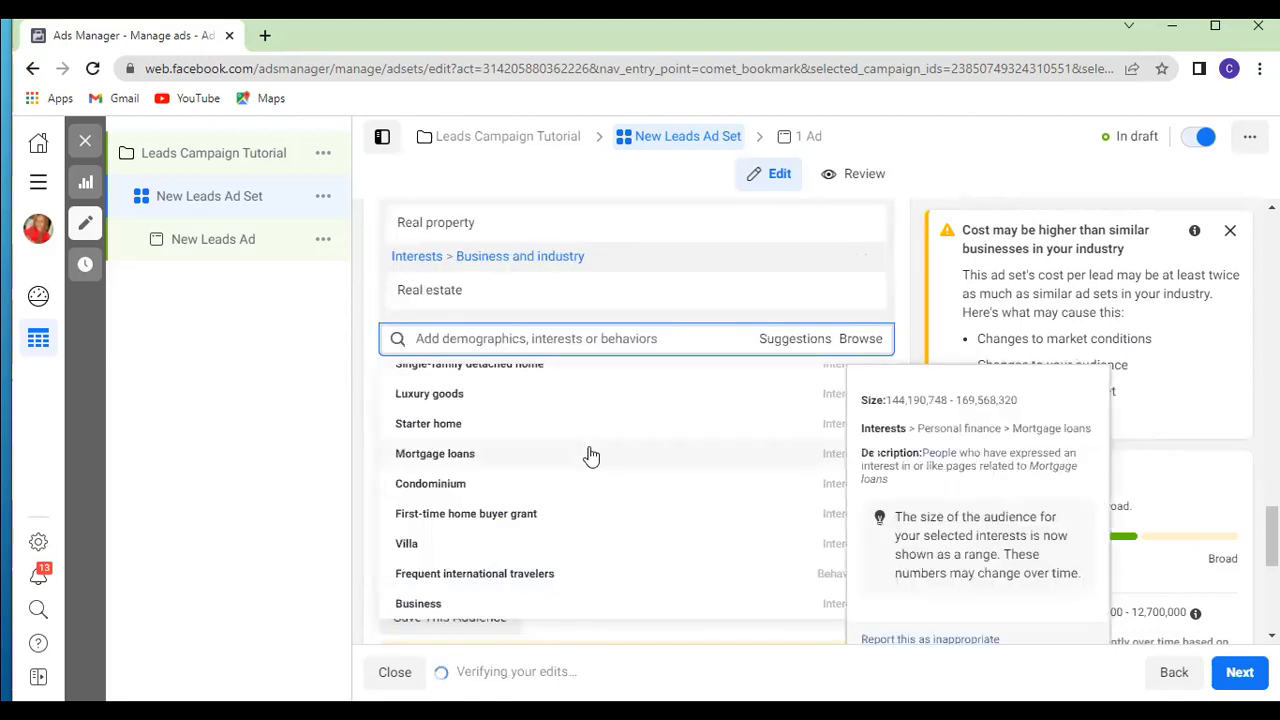
scroll(591, 456, up, 1)
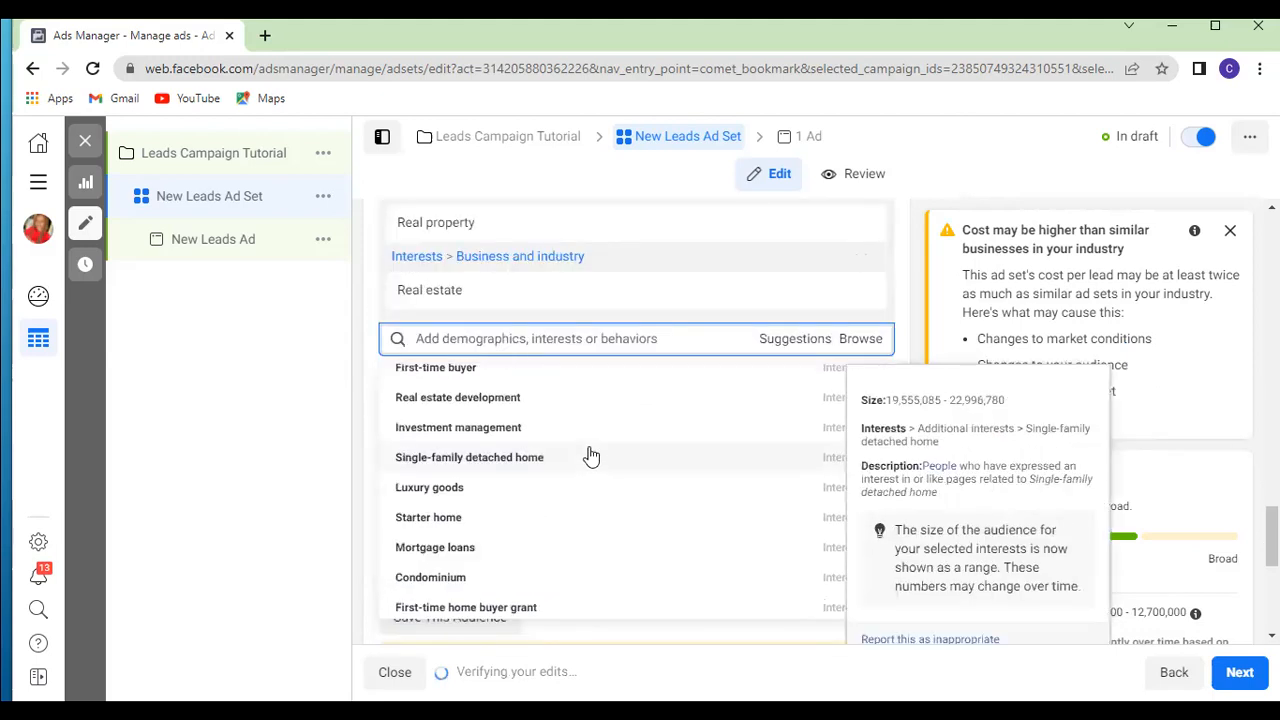
scroll(591, 456, up, 1)
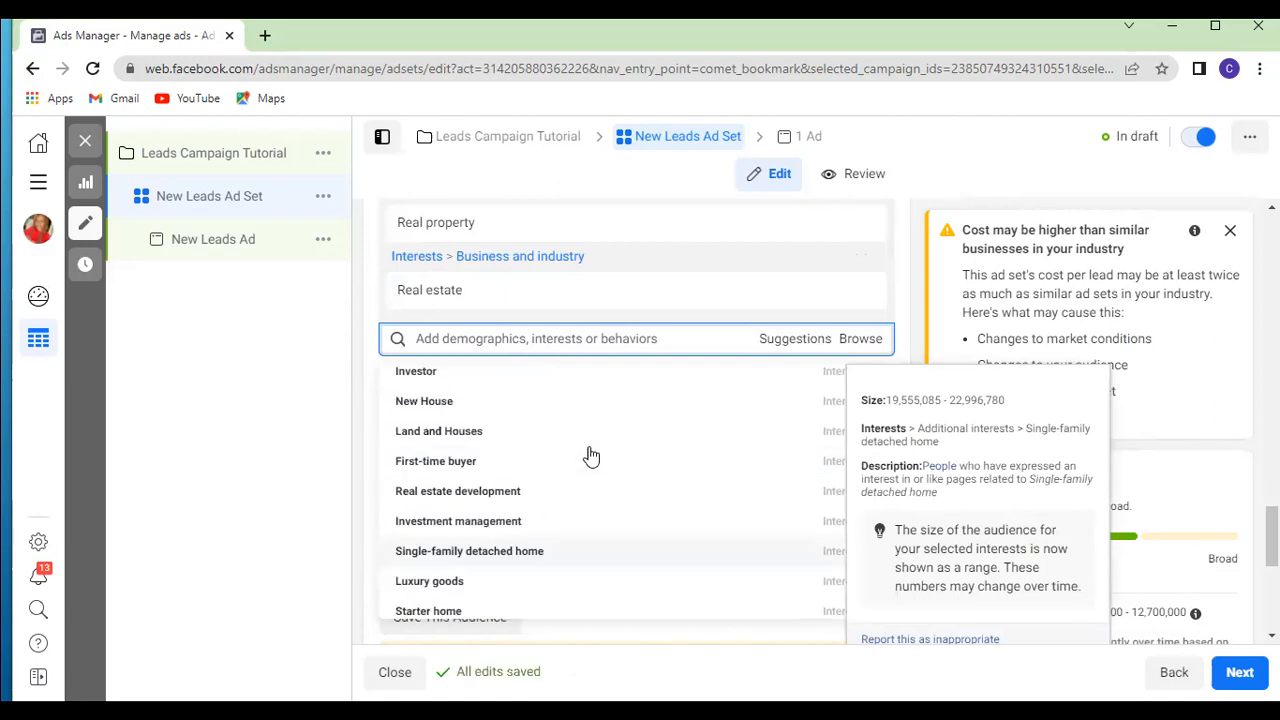
mouse_move(446, 450)
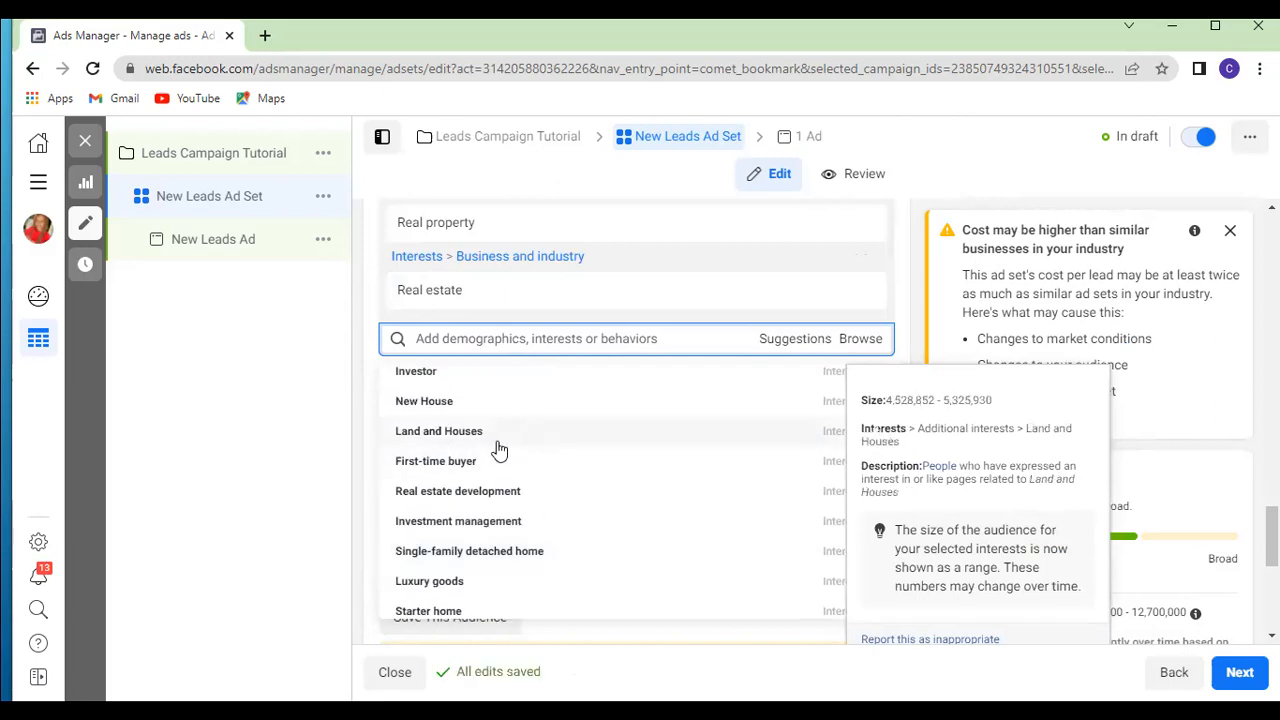
click(443, 440)
scroll(506, 505, down, 1)
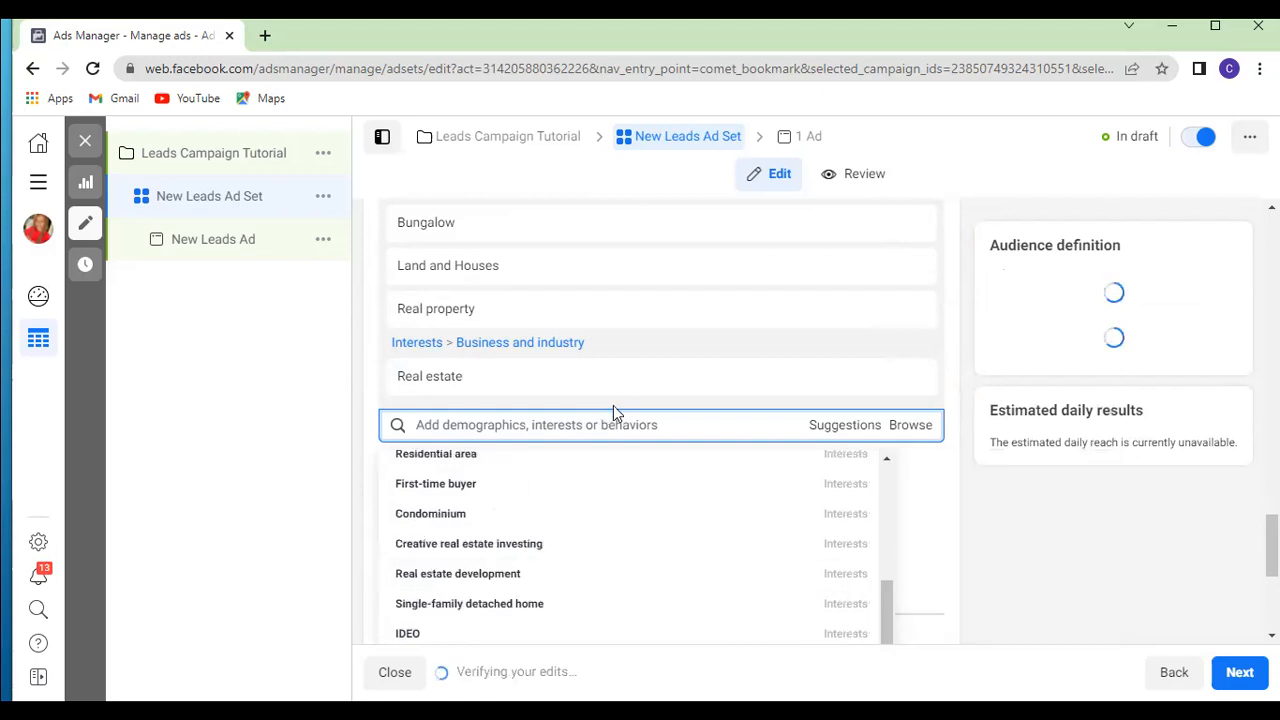
Step: Examine the remaining suggested interests for the detailed targeting and their audience sizes
mouse_move(561, 515)
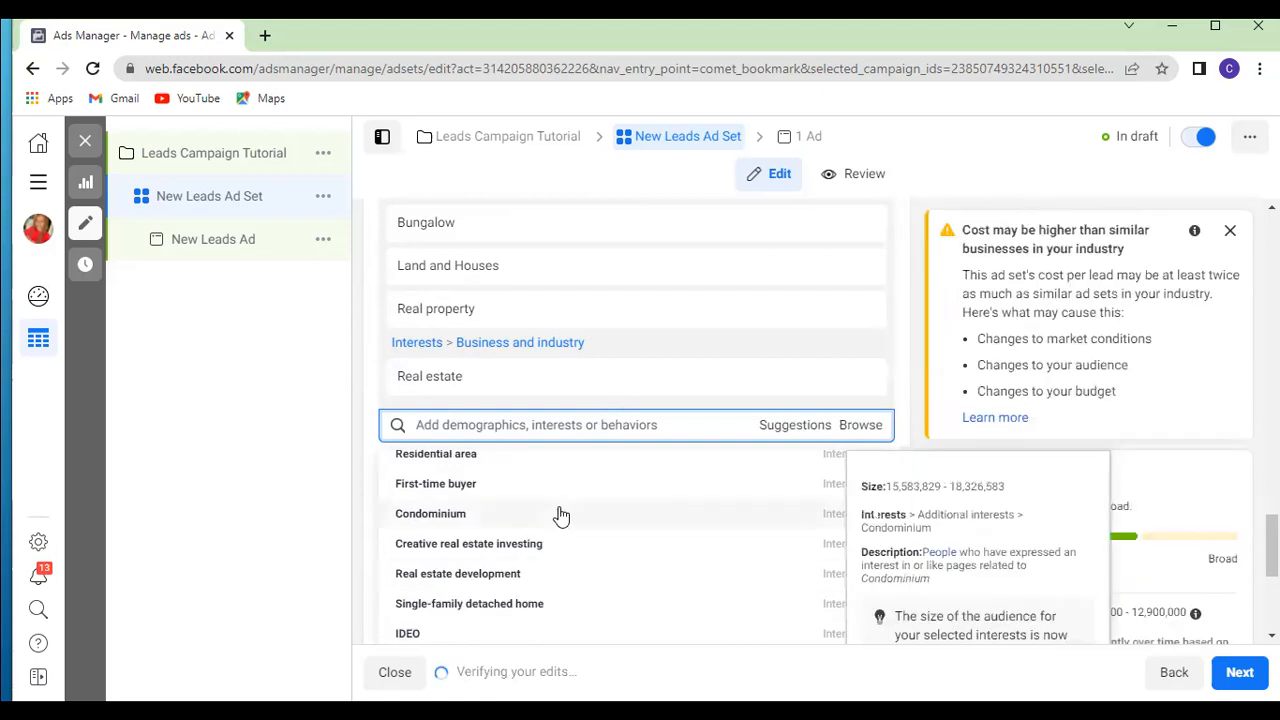
scroll(561, 515, down, 1)
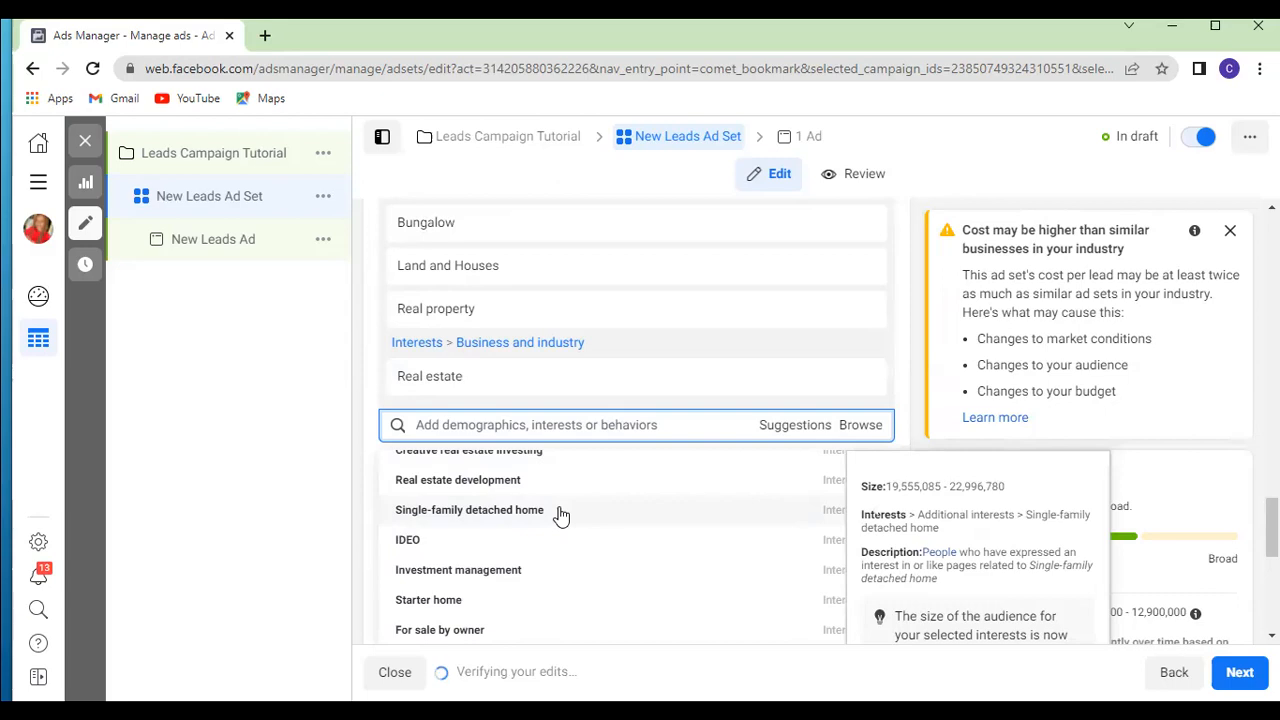
scroll(561, 515, up, 2)
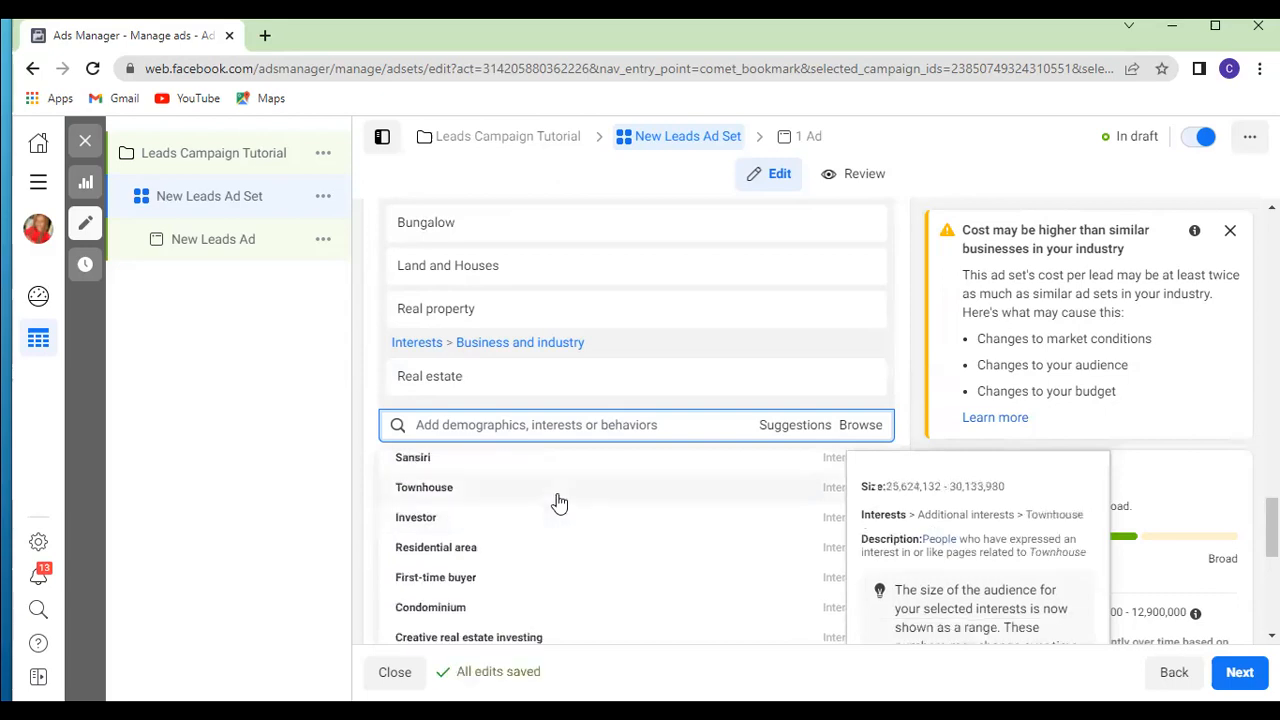
scroll(559, 502, down, 1)
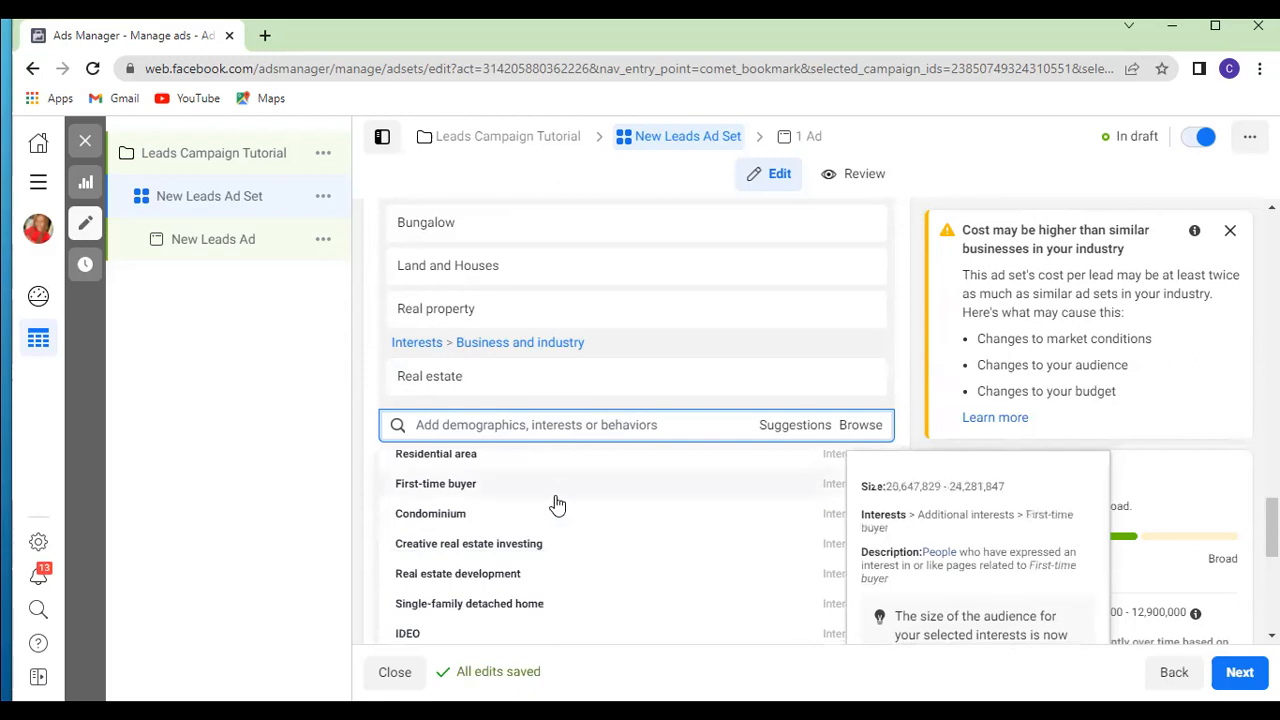
scroll(540, 505, up, 1)
scroll(529, 512, up, 1)
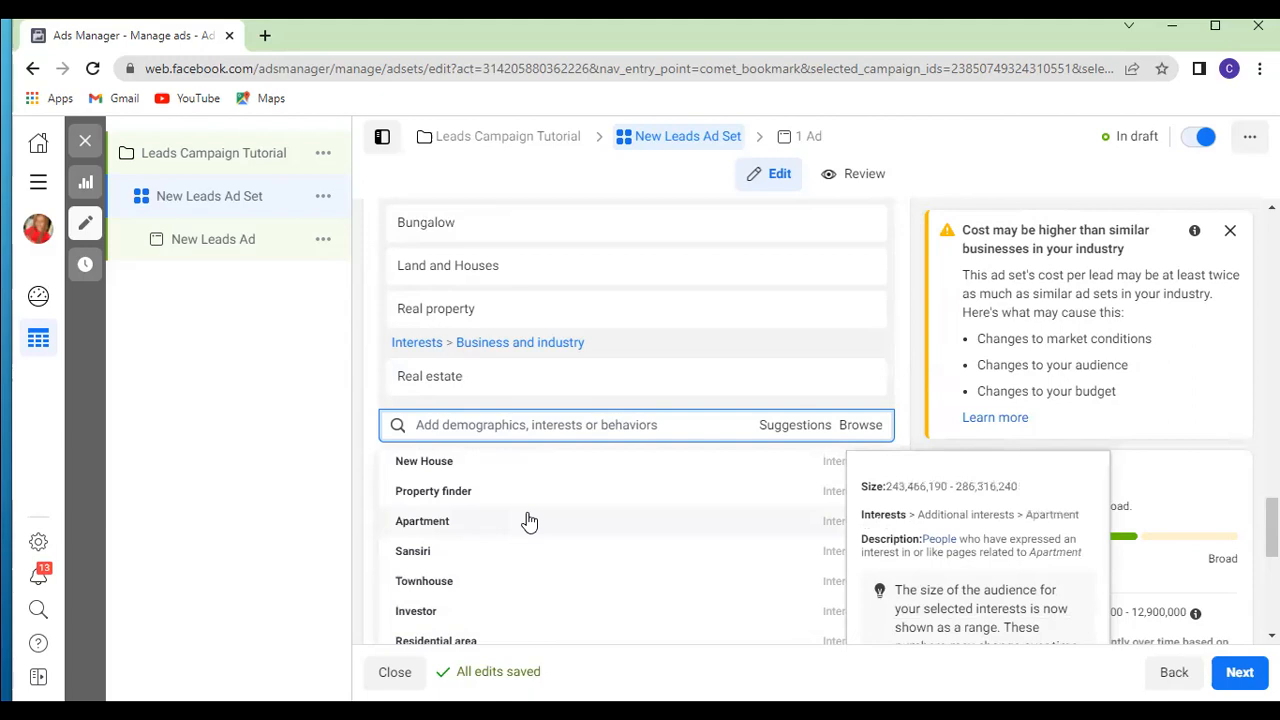
scroll(529, 521, up, 1)
scroll(529, 521, up, 2)
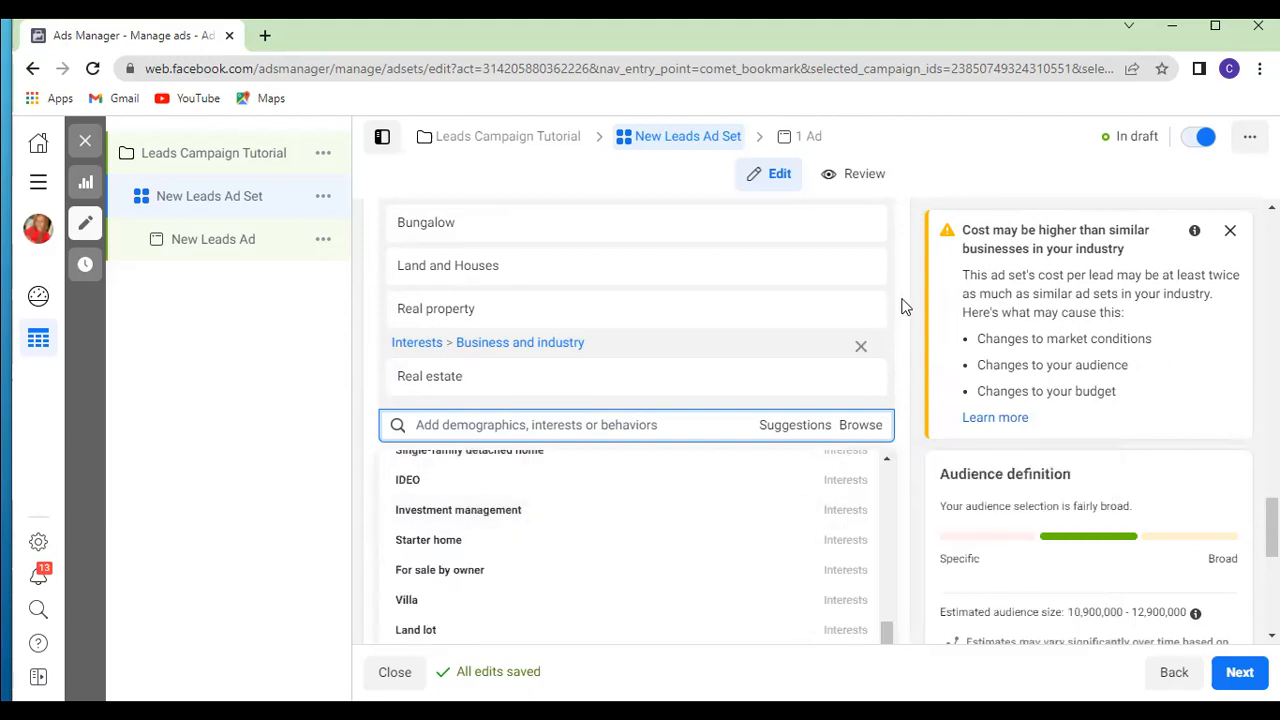
Step: Switch the ad set's placements from automatic to manual
scroll(900, 303, down, 3)
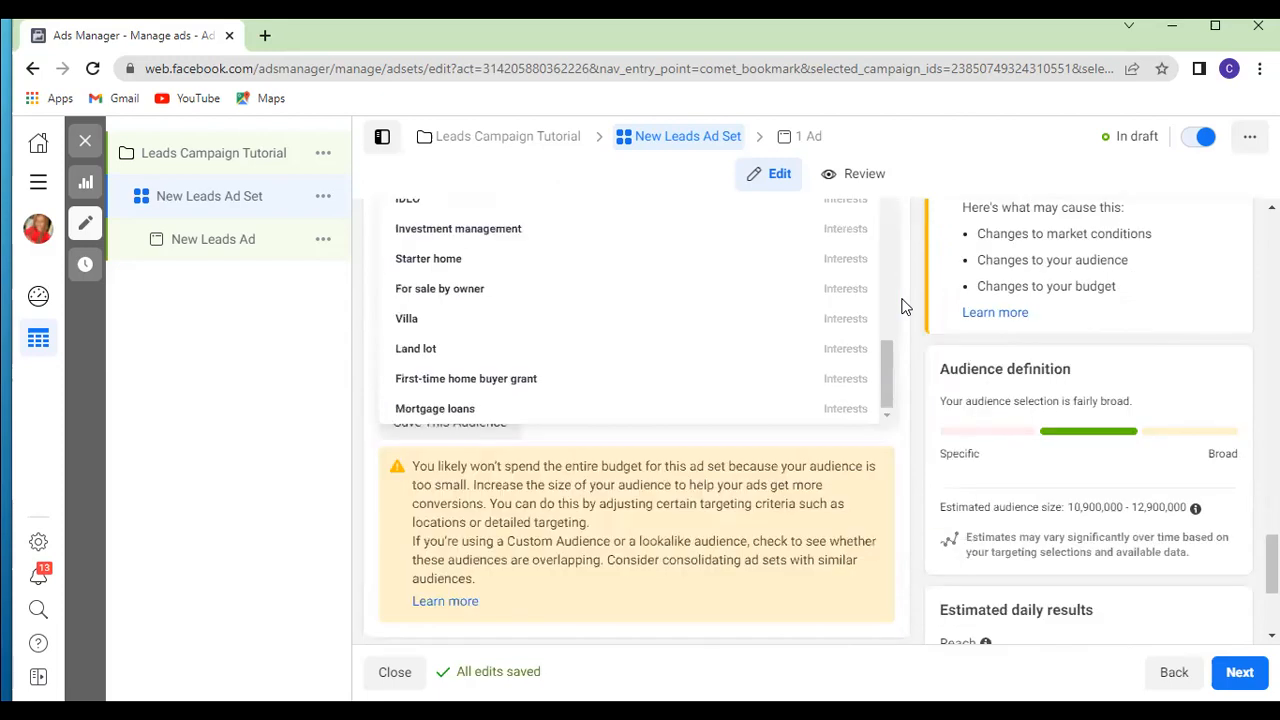
scroll(903, 303, down, 2)
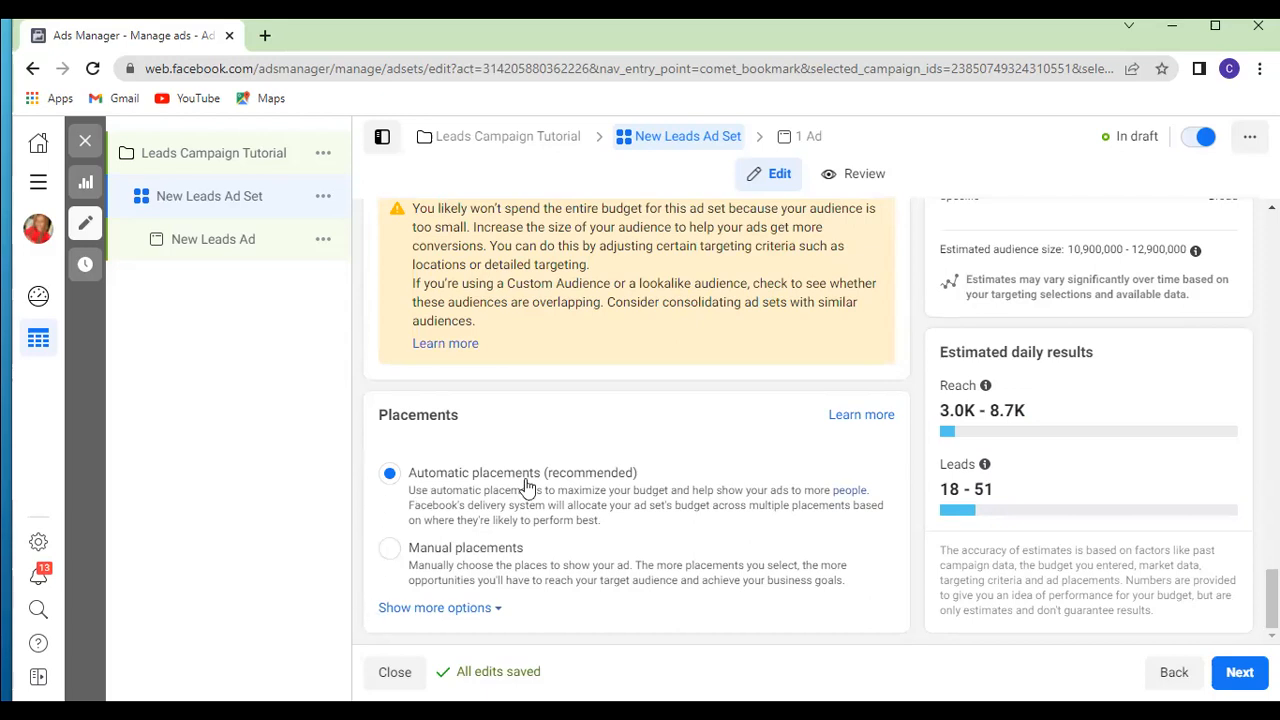
click(387, 551)
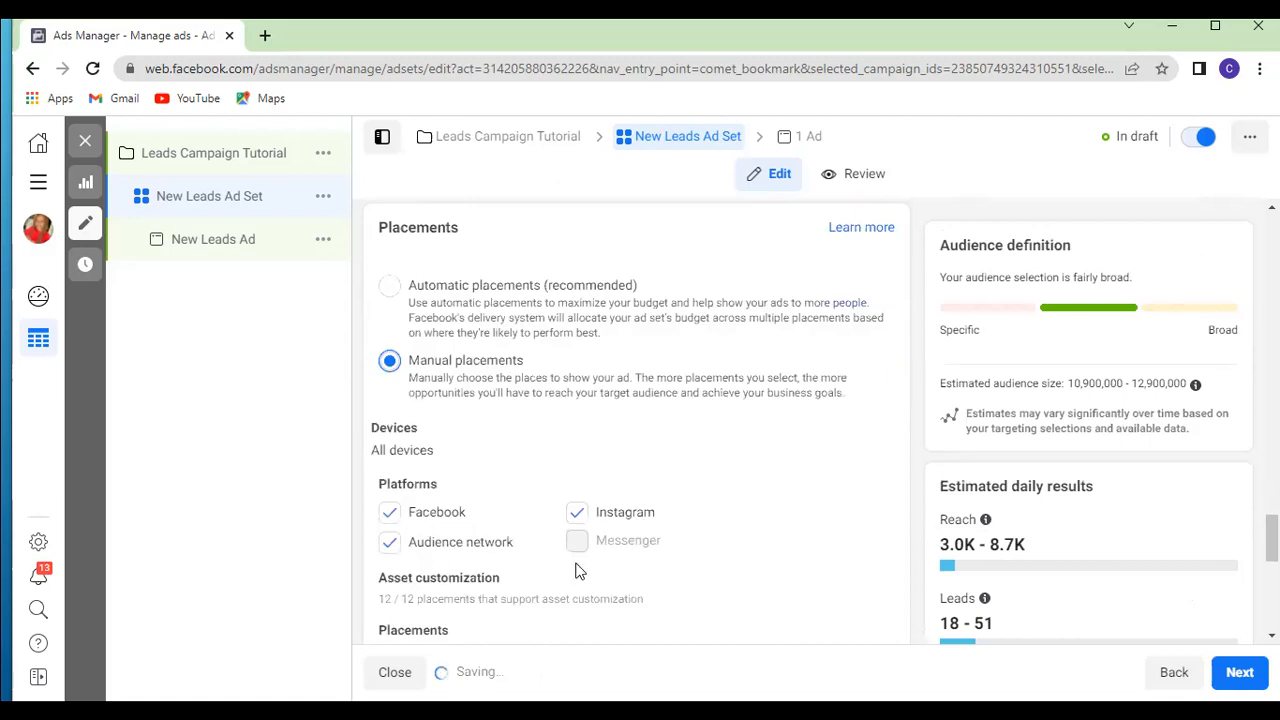
Step: Review the manual placement options and set the ad set back to Automatic placements
scroll(575, 570, down, 2)
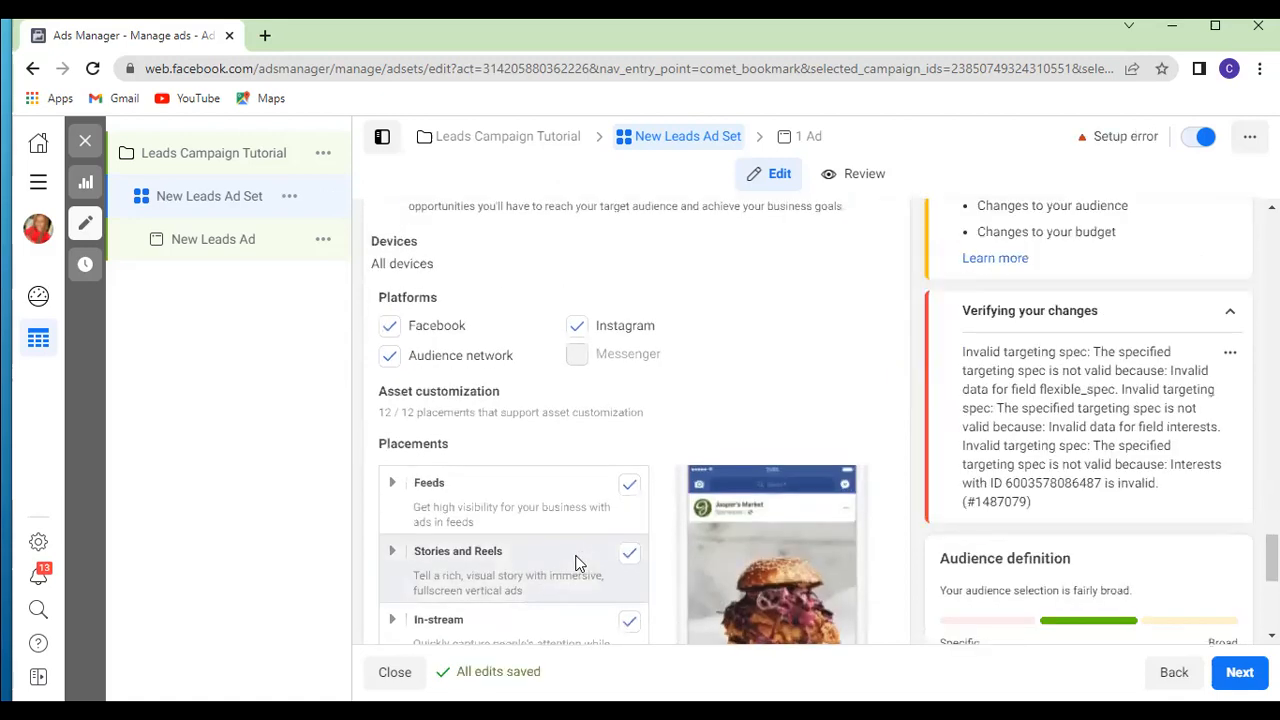
scroll(540, 548, up, 2)
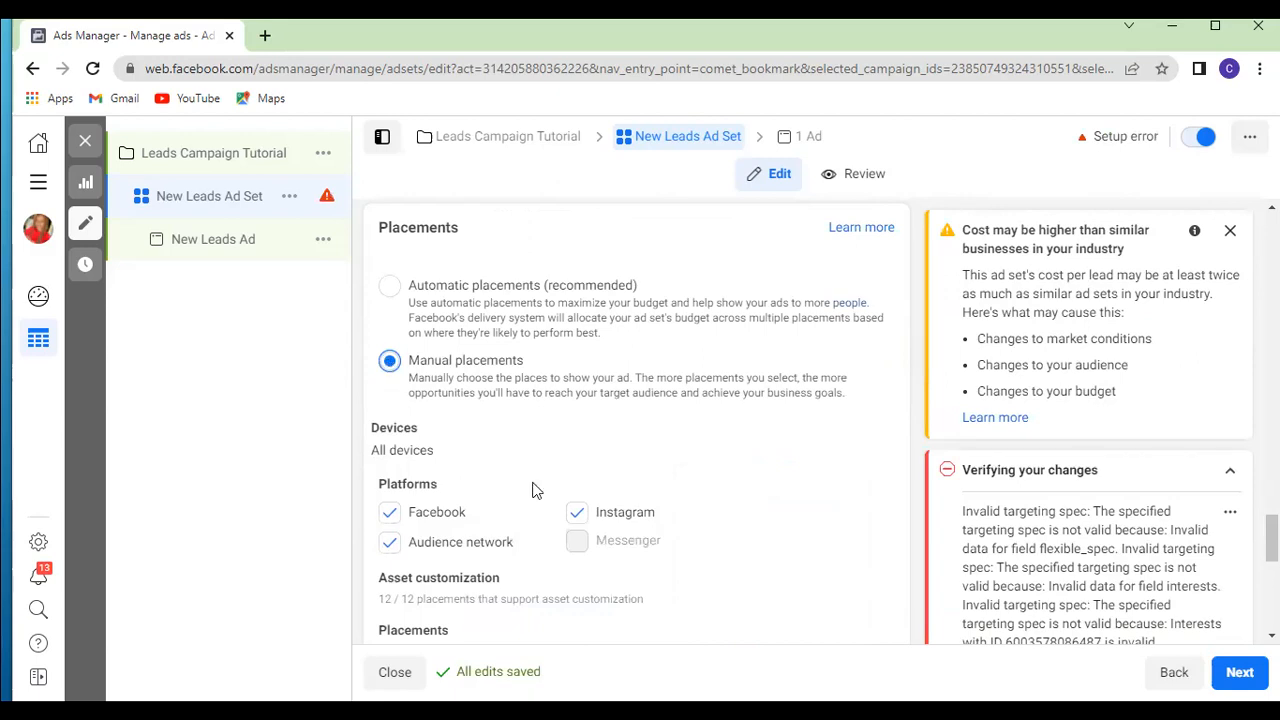
scroll(533, 490, down, 5)
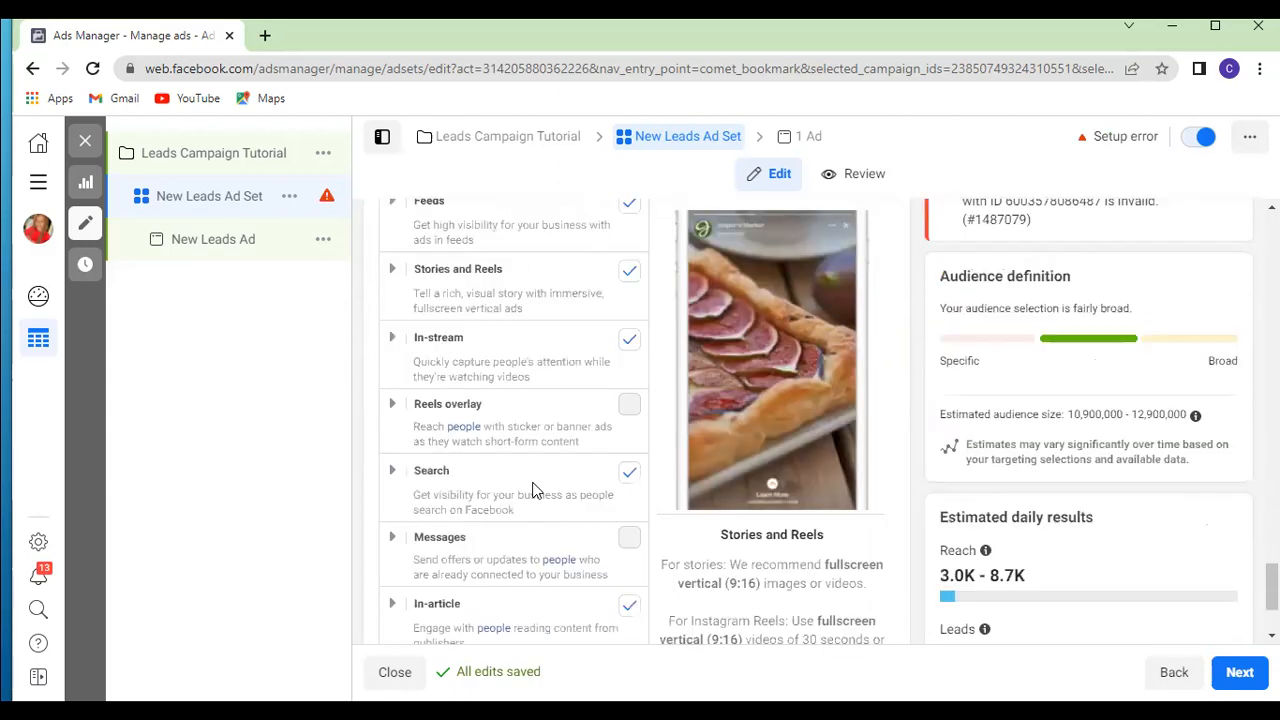
scroll(533, 490, up, 3)
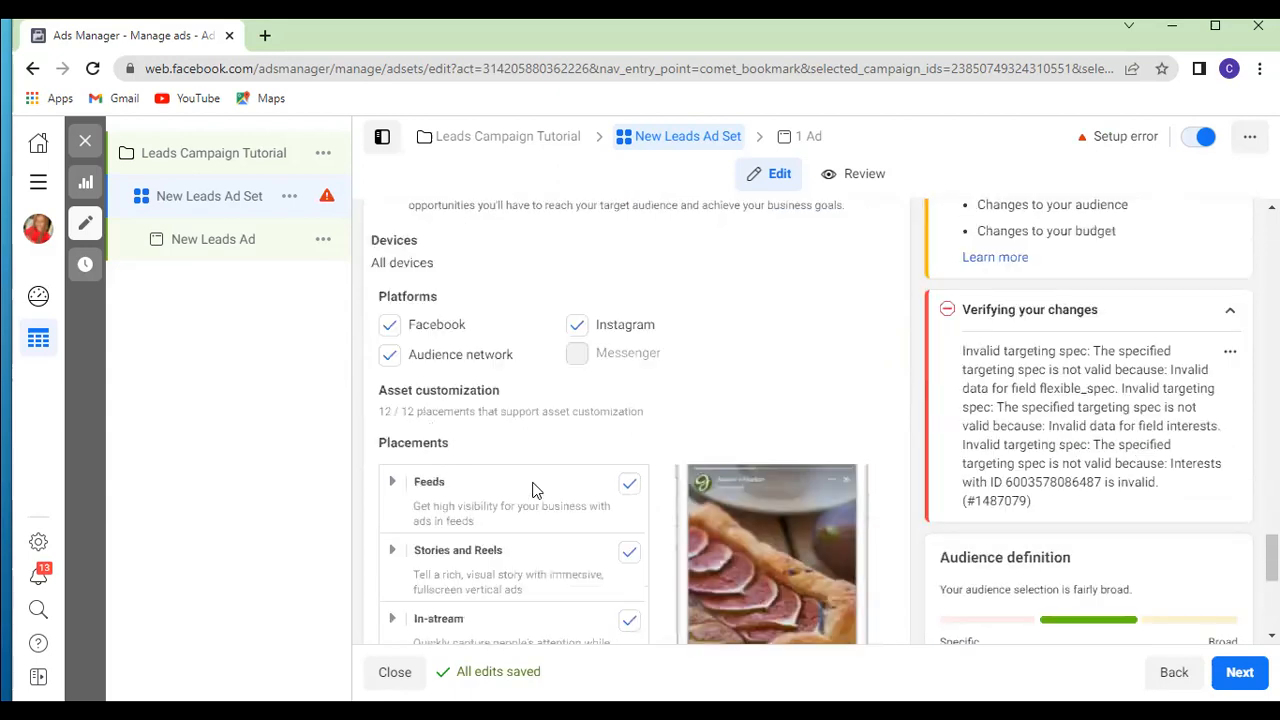
scroll(420, 370, up, 2)
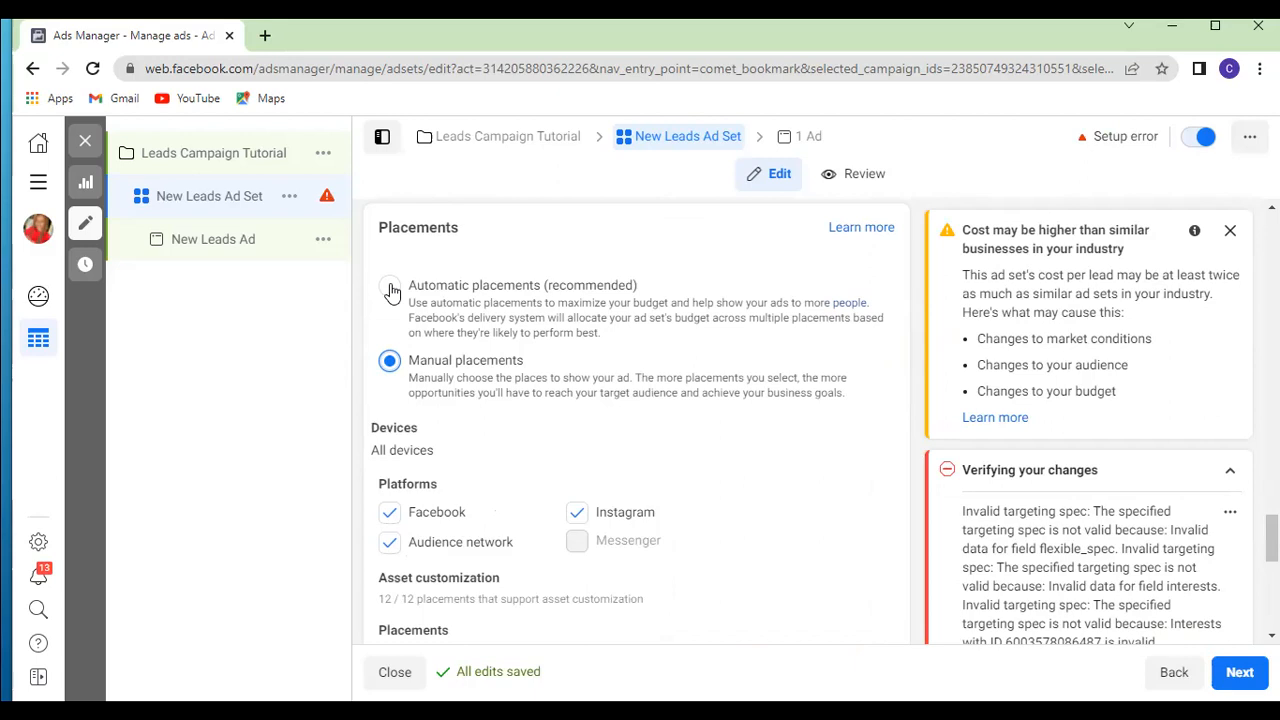
click(390, 289)
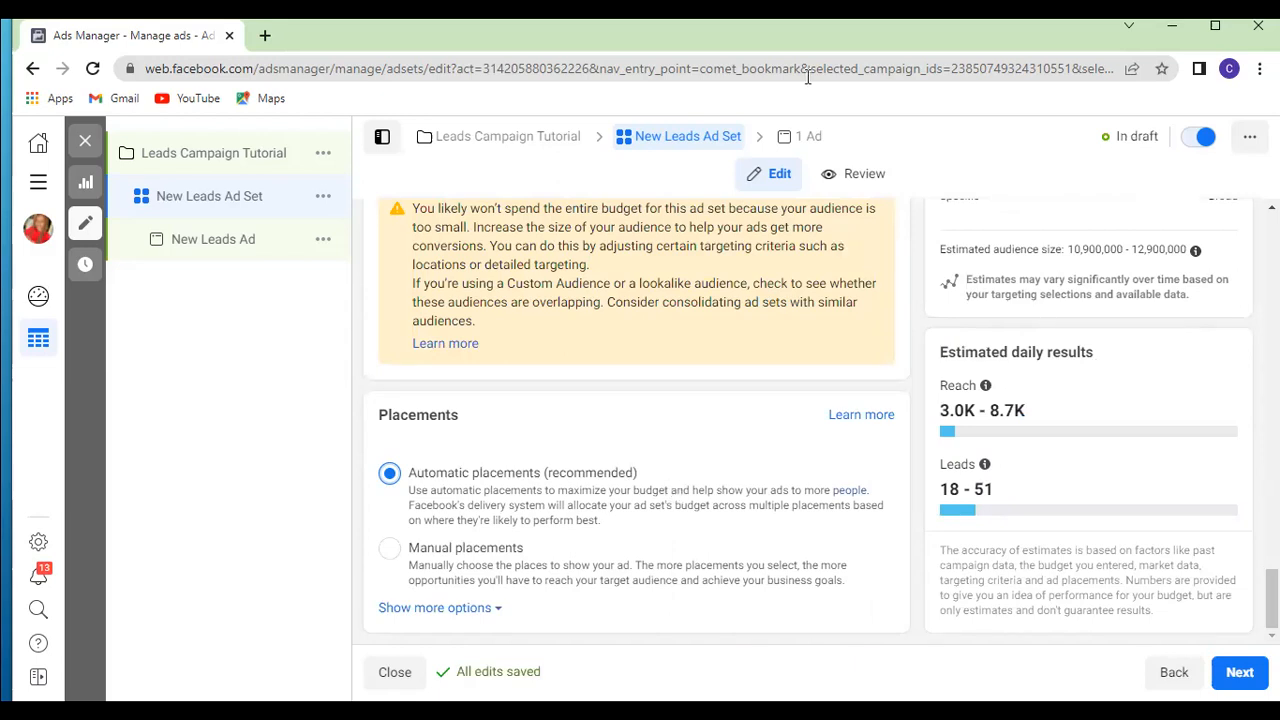
Step: Open the ad set's ad for editing and go through its Identity settings to the Ad setup section
mouse_move(798, 143)
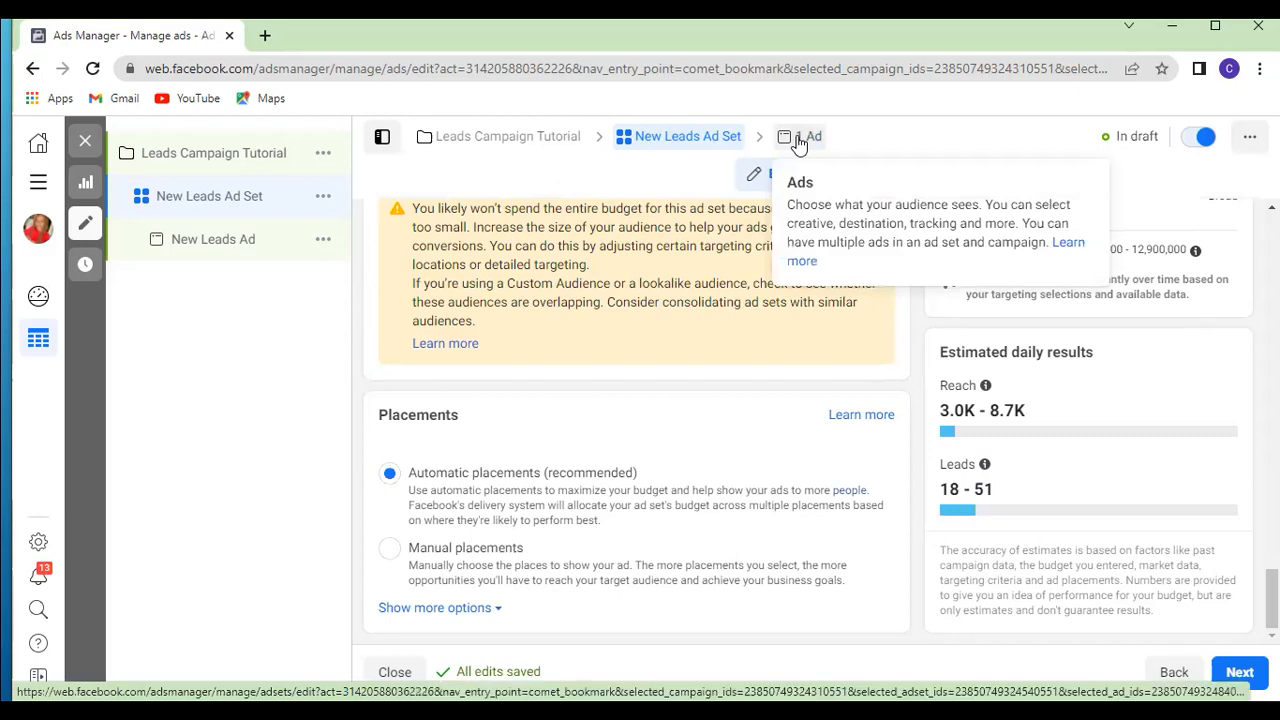
click(798, 140)
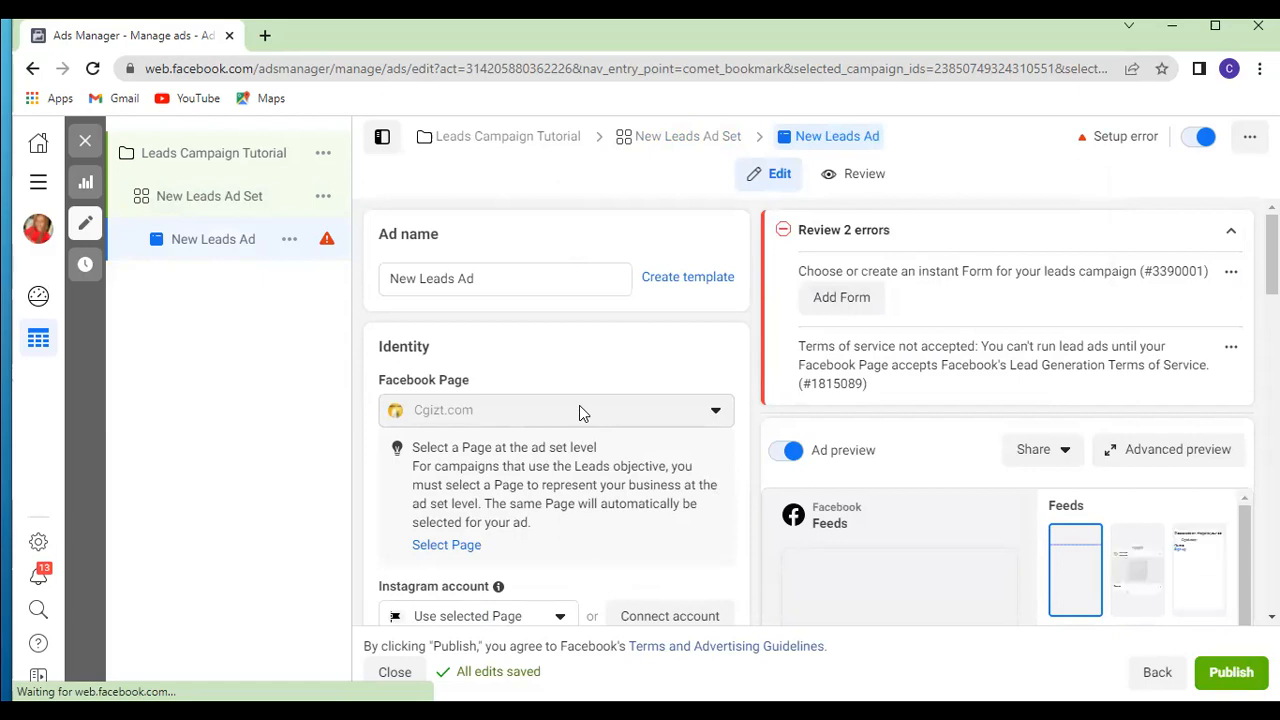
scroll(579, 410, down, 1)
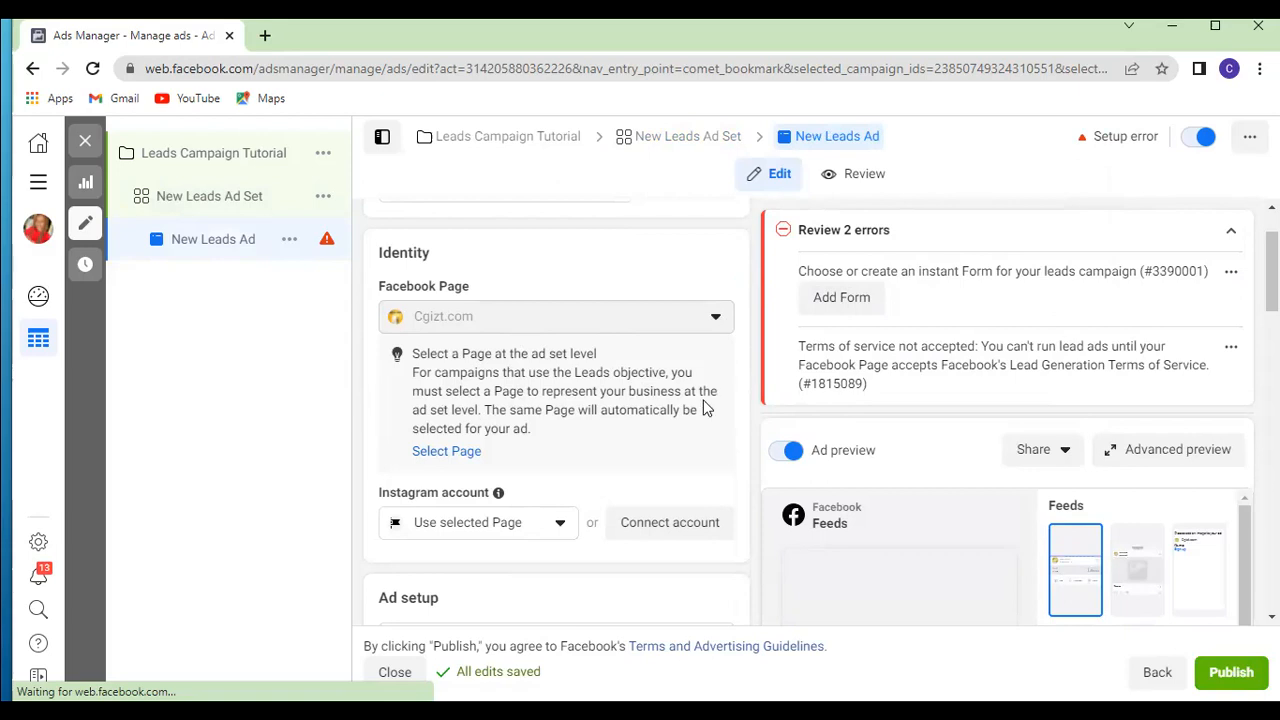
scroll(703, 408, down, 2)
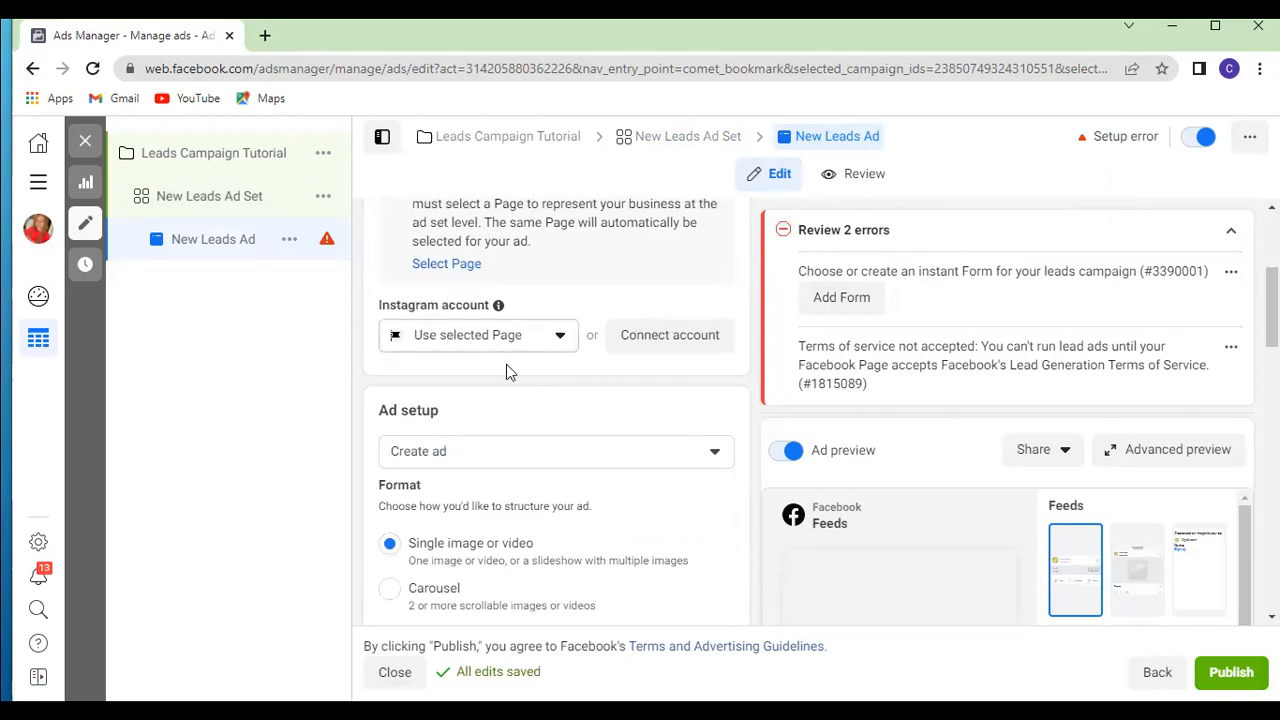
scroll(508, 372, down, 2)
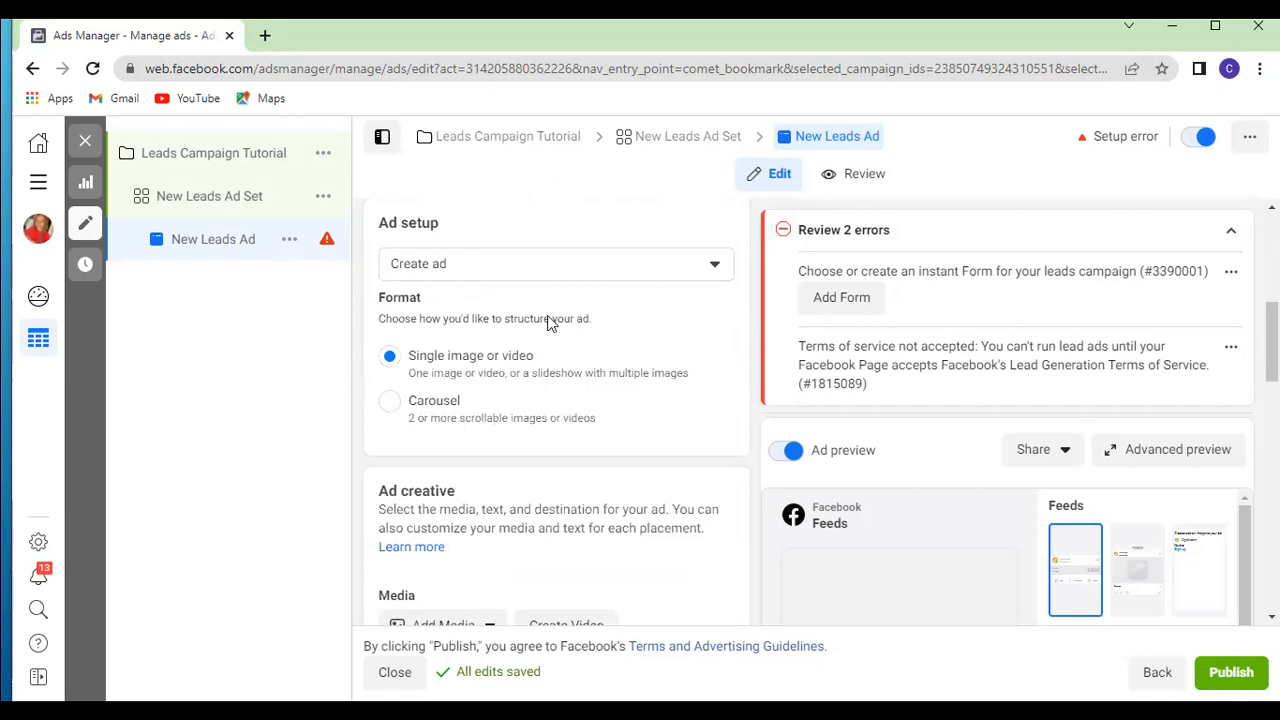
Step: Keep Create ad as the ad setup option and choose the Carousel format
click(716, 268)
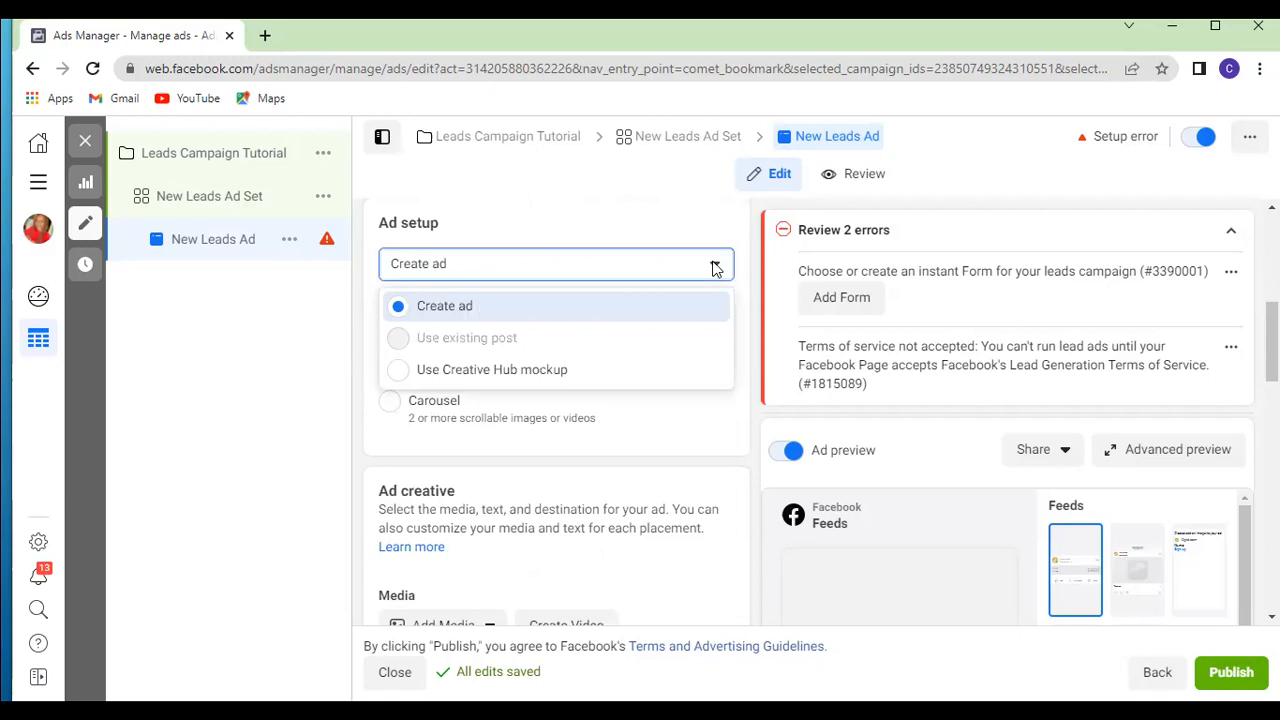
click(716, 269)
click(716, 270)
click(499, 450)
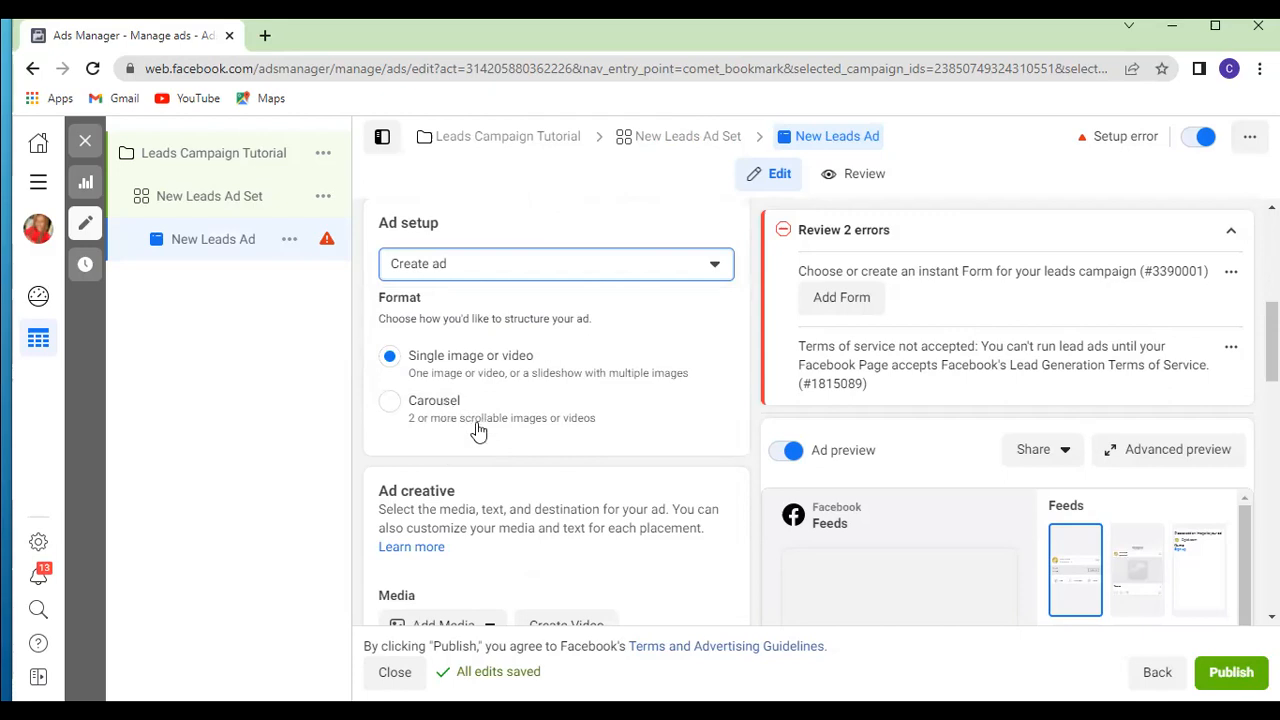
Step: Examine the carousel card, placement and primary text settings in the Ad creative section
scroll(477, 422, down, 1)
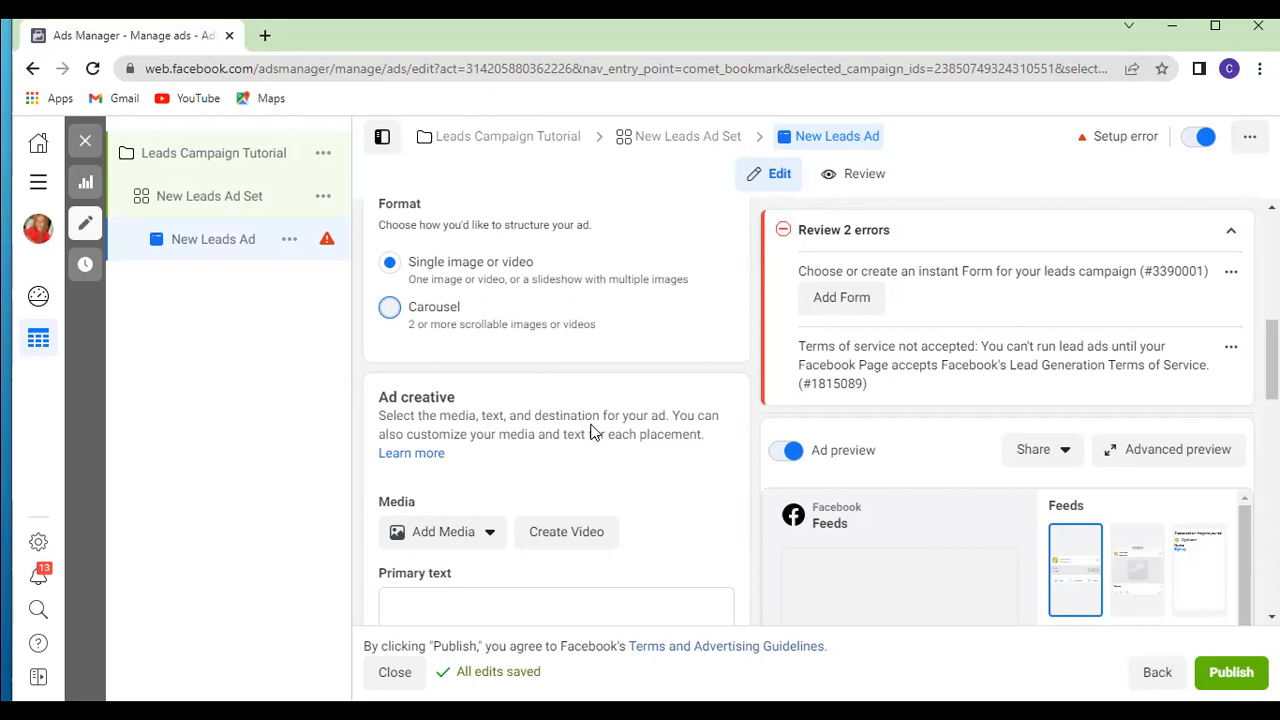
scroll(597, 408, down, 2)
scroll(593, 408, down, 4)
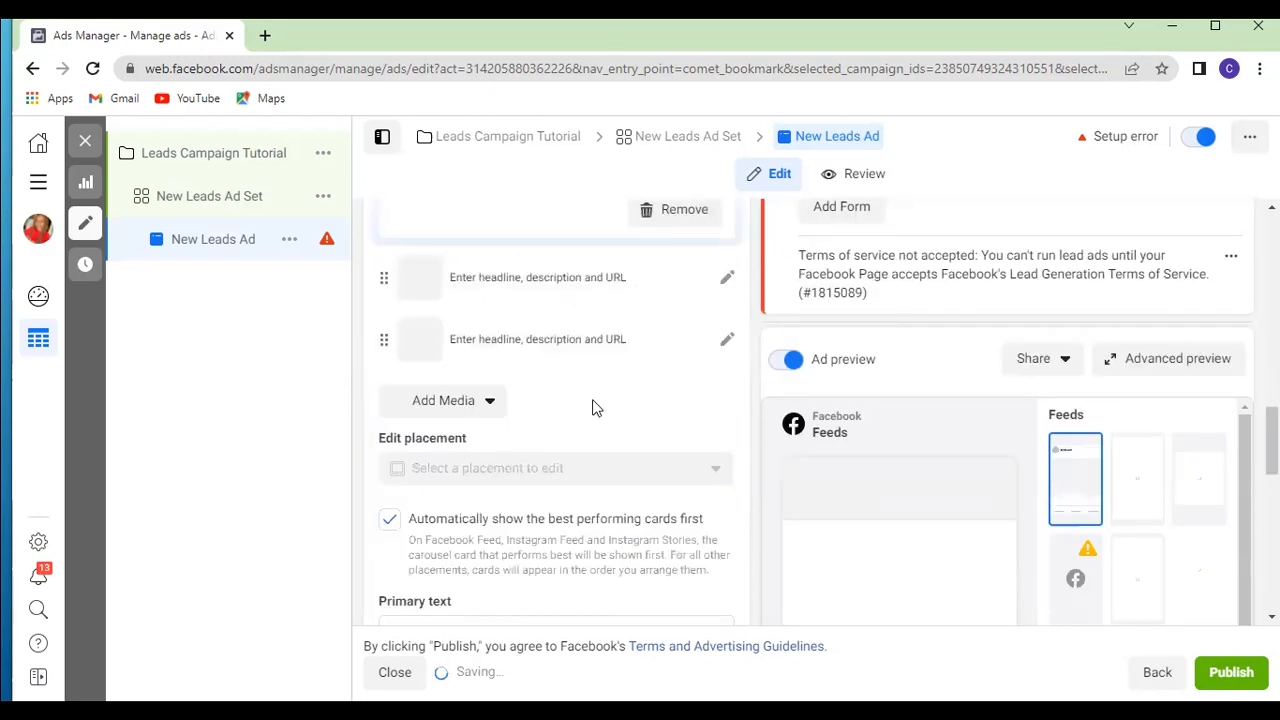
scroll(593, 408, down, 2)
scroll(593, 408, up, 3)
scroll(593, 408, up, 3)
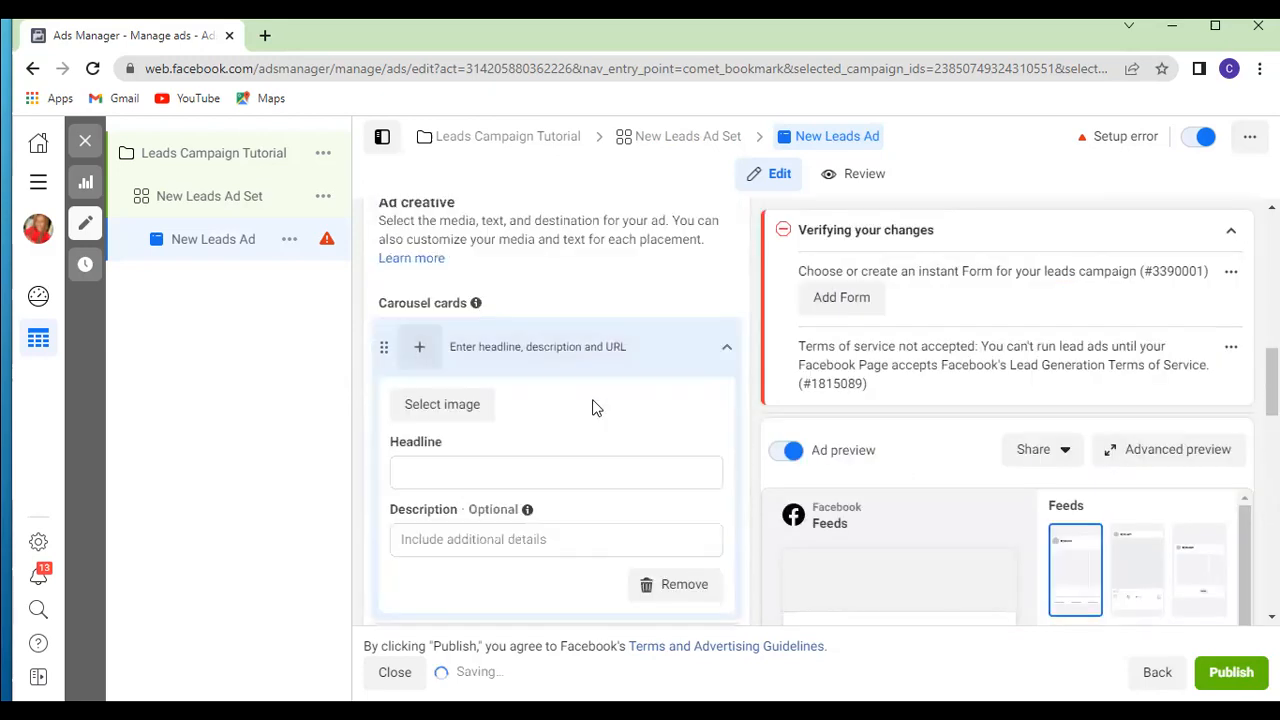
scroll(593, 406, up, 2)
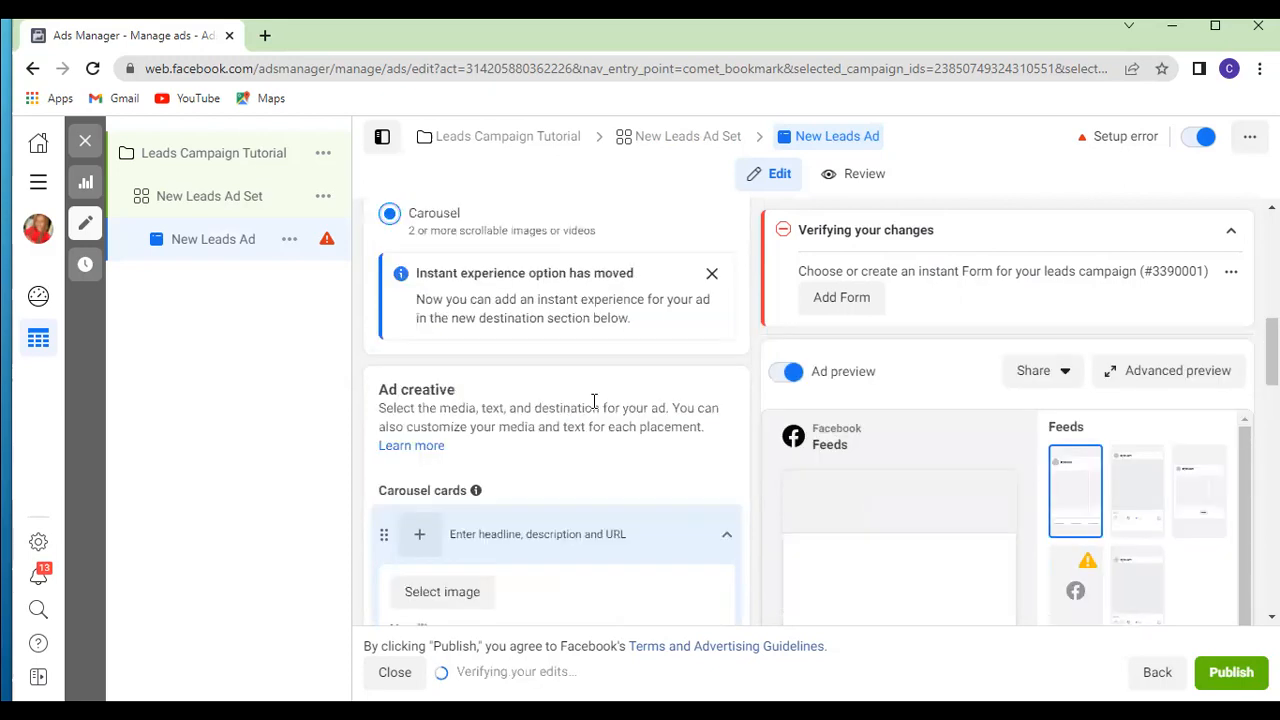
scroll(591, 409, up, 2)
Step: Add the 636 × 643 account image to the first carousel card
scroll(435, 404, down, 2)
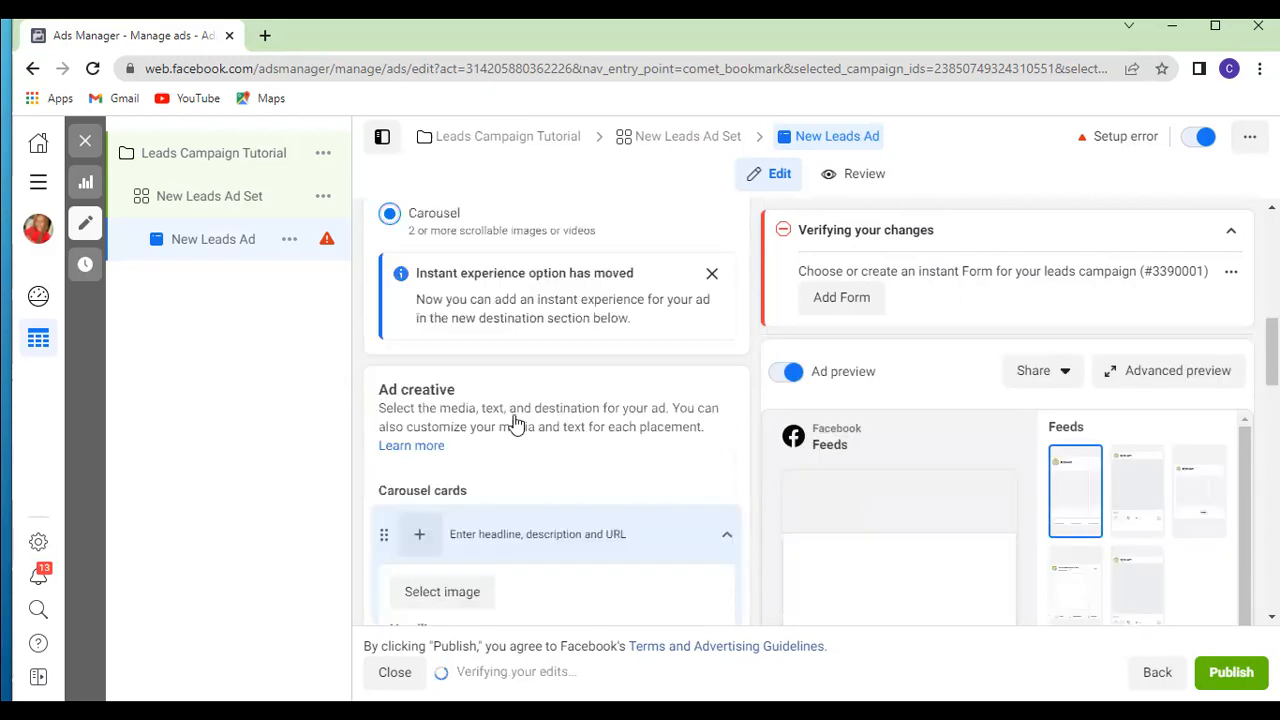
scroll(516, 418, down, 1)
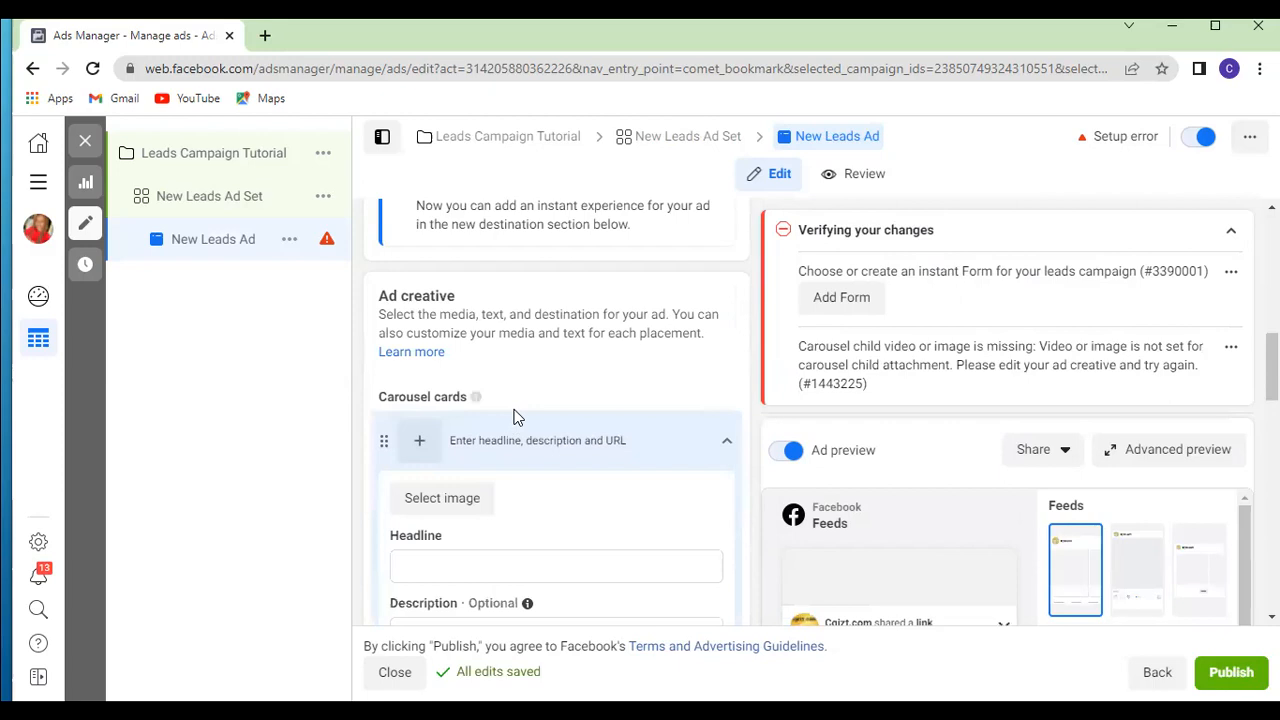
scroll(532, 372, down, 1)
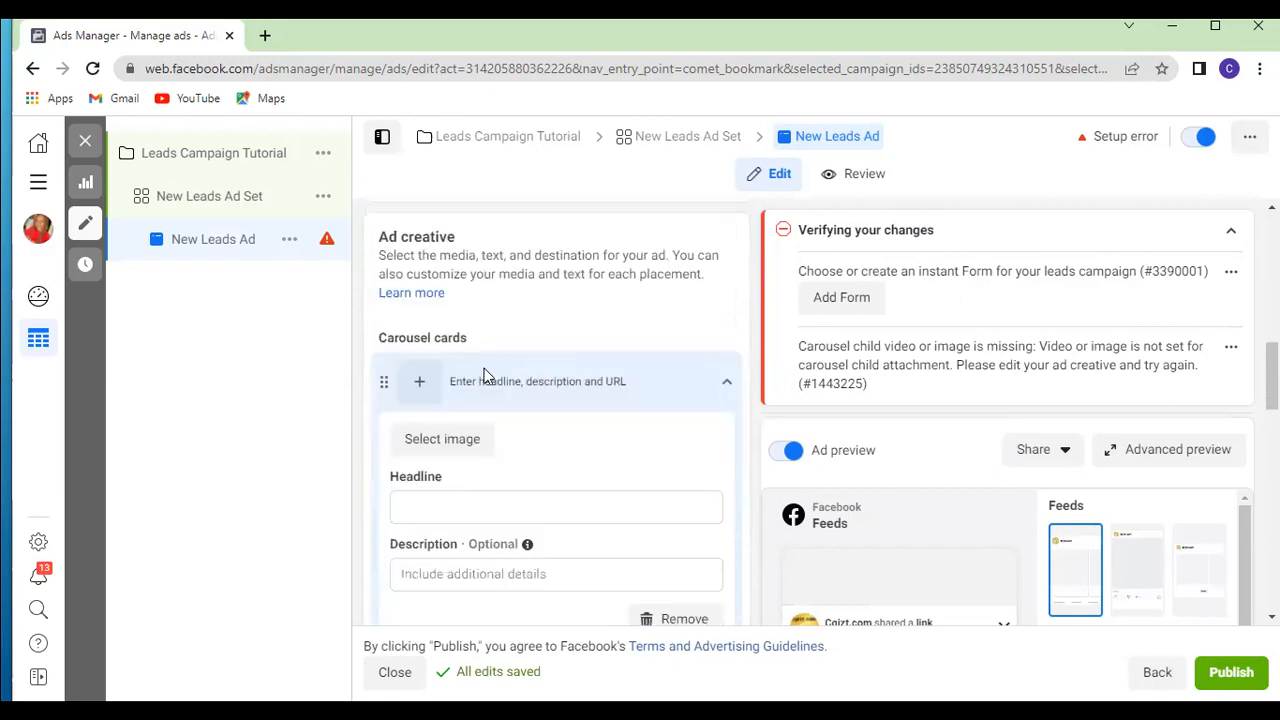
scroll(434, 407, down, 1)
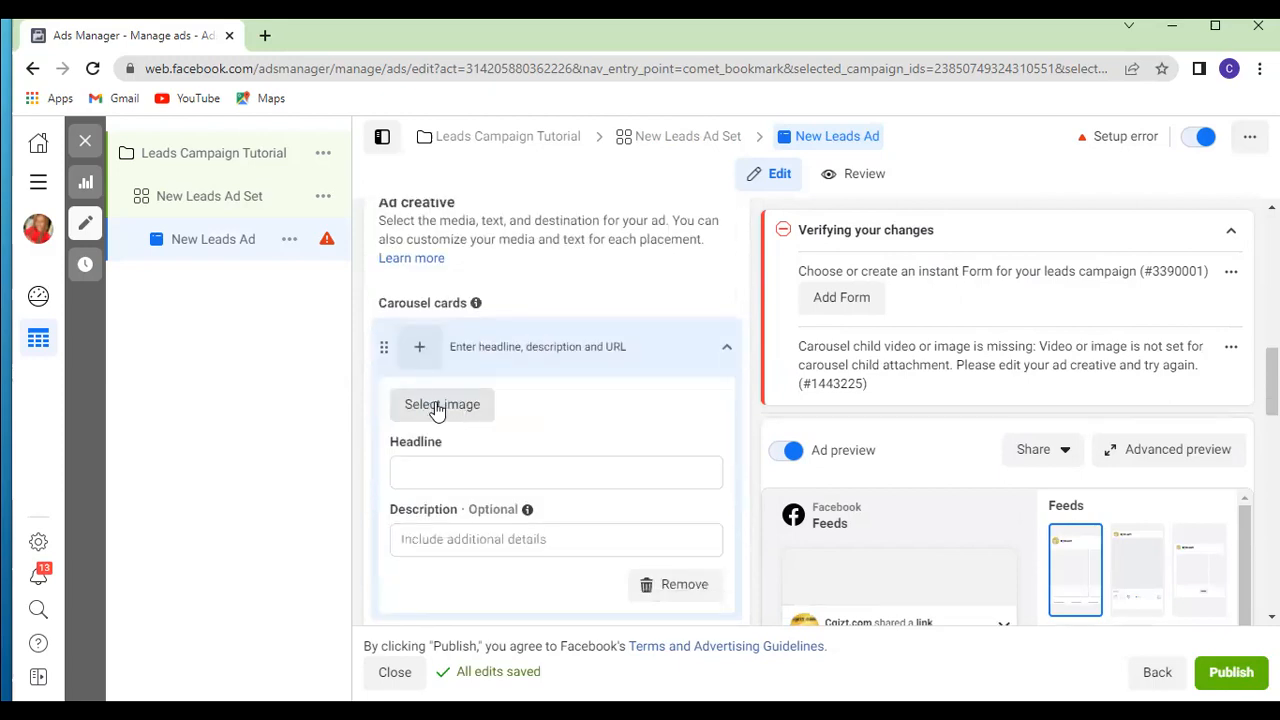
click(437, 410)
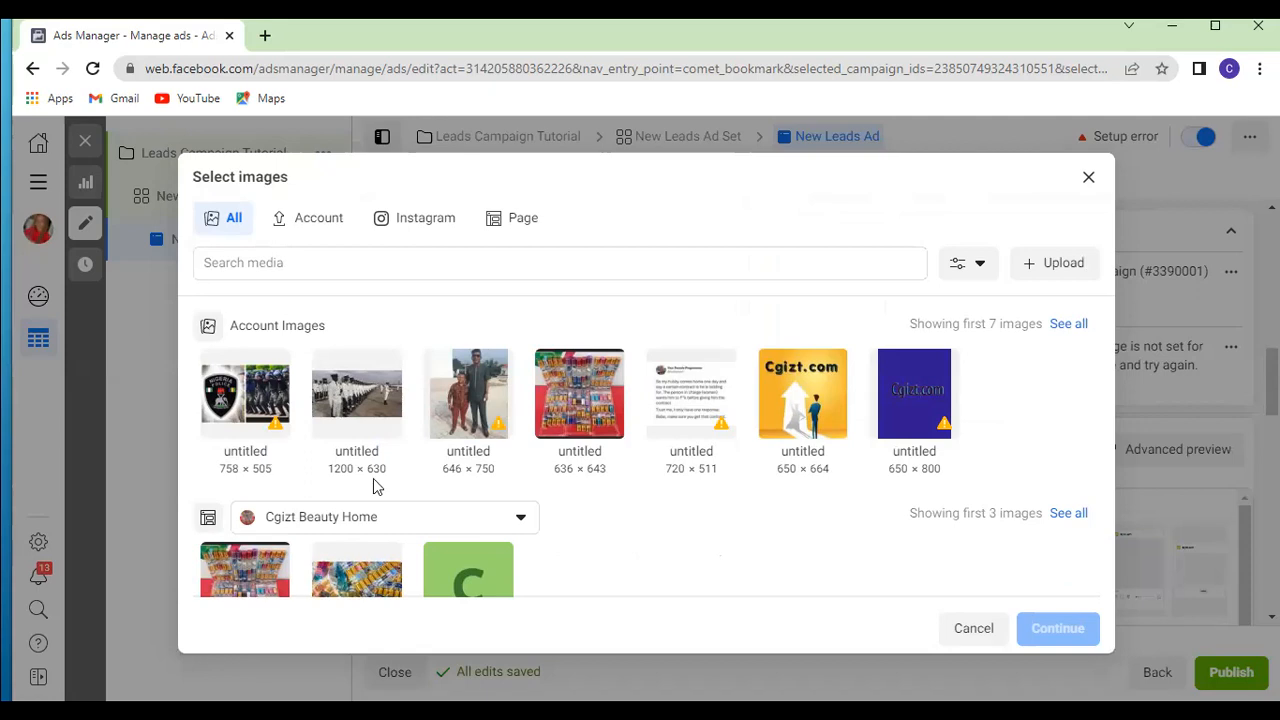
click(566, 400)
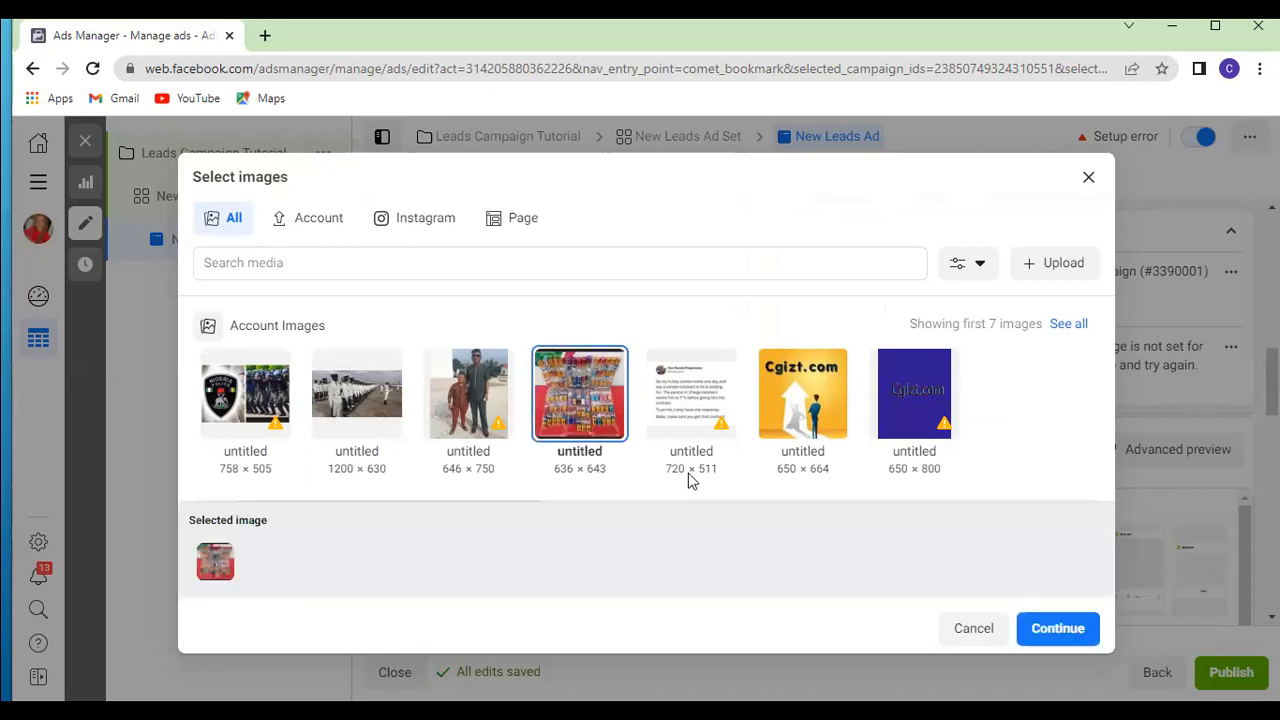
click(1040, 630)
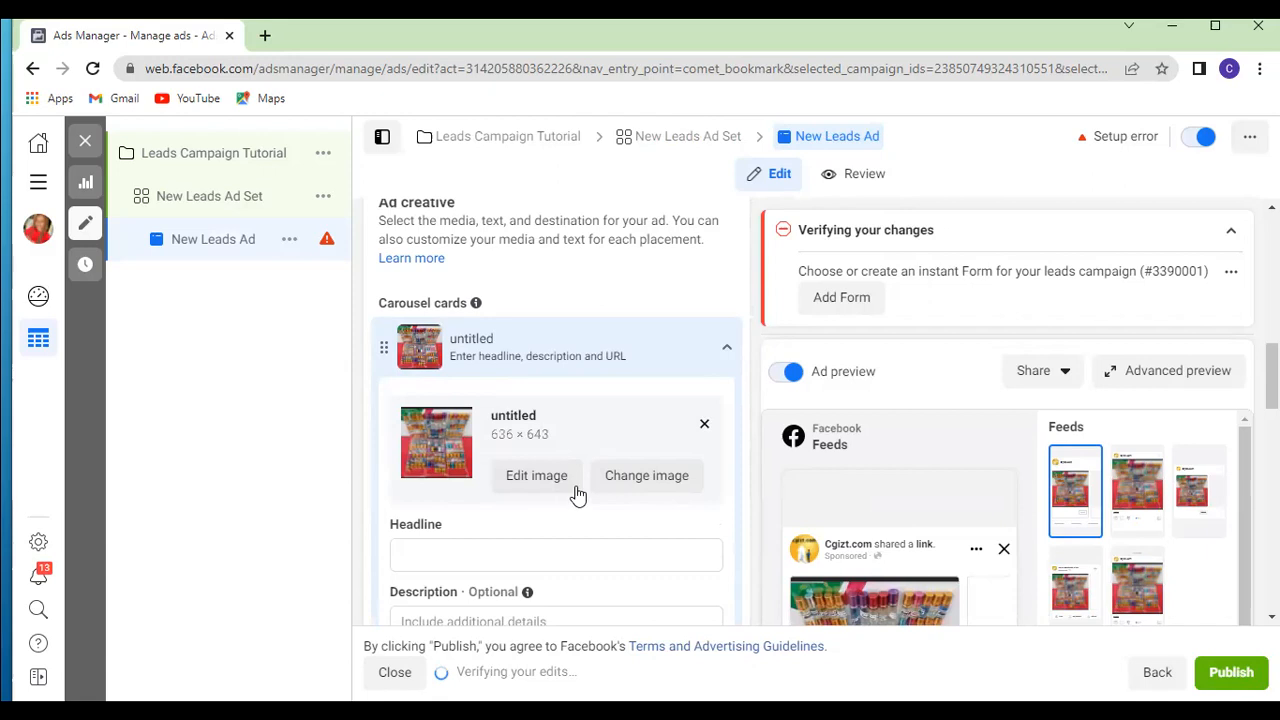
Step: Enter "big property" as the headline of the first carousel card
scroll(504, 510, down, 1)
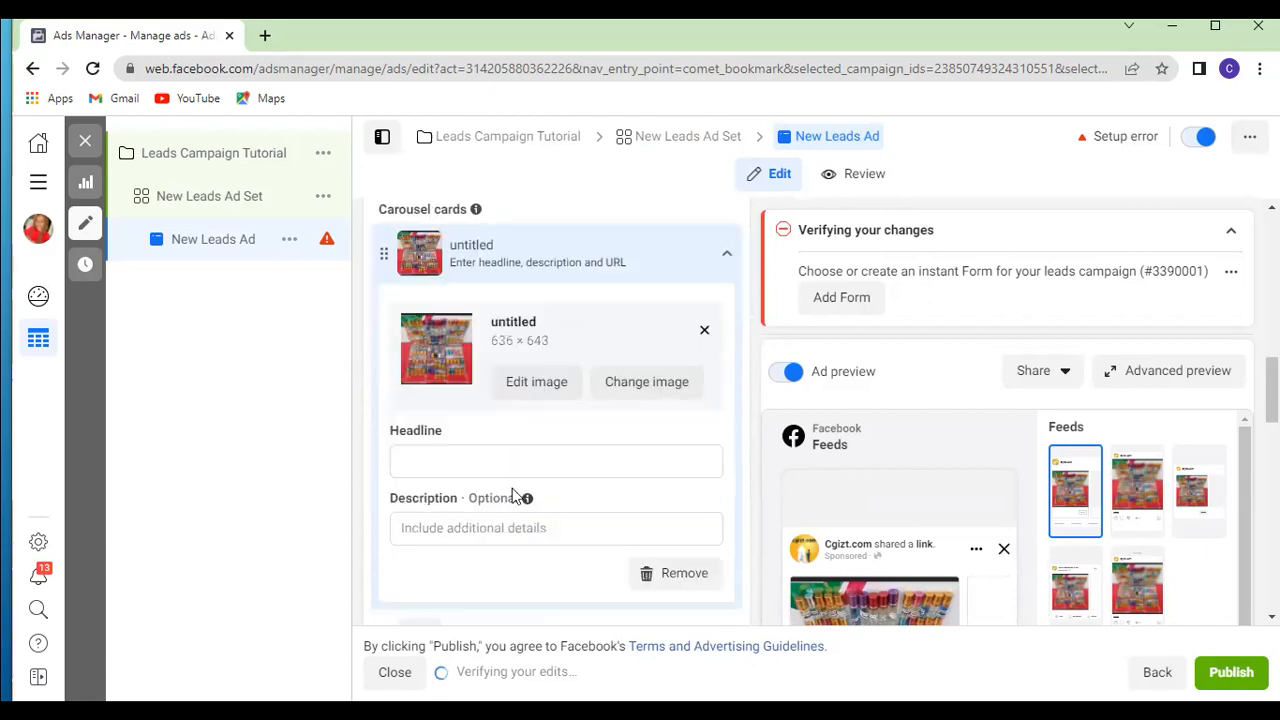
scroll(514, 494, down, 1)
scroll(433, 338, up, 1)
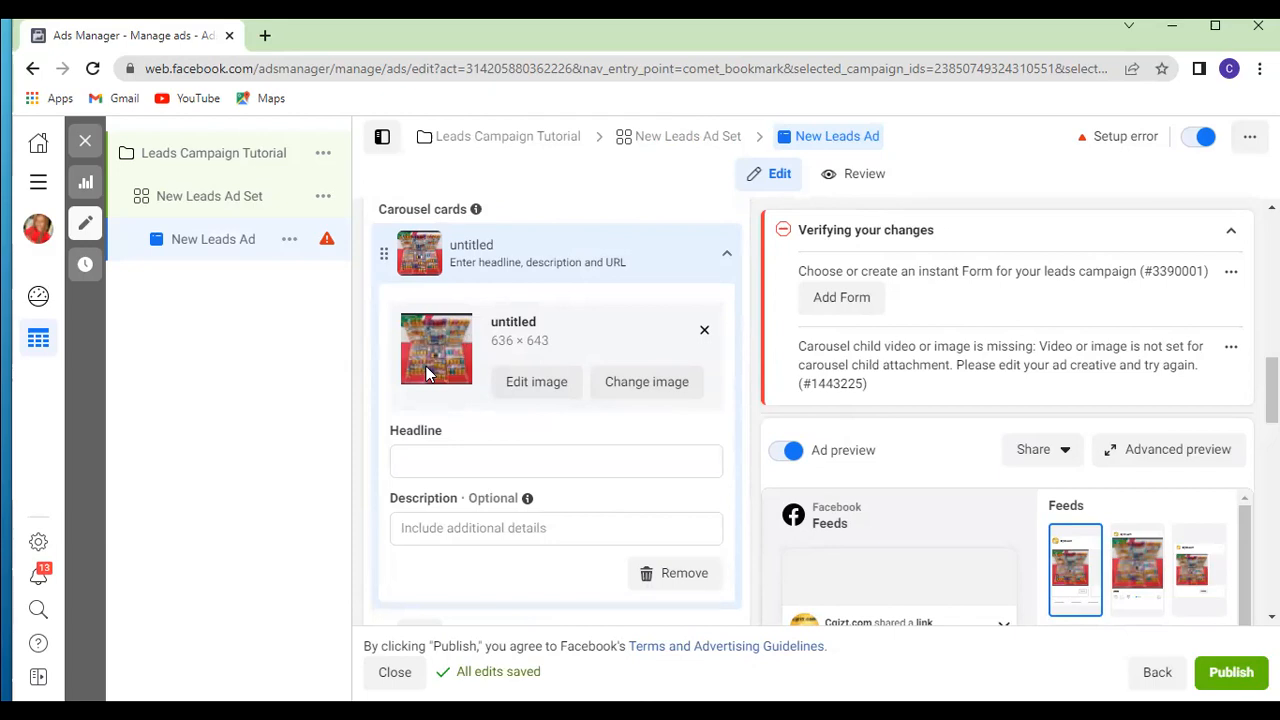
click(455, 457)
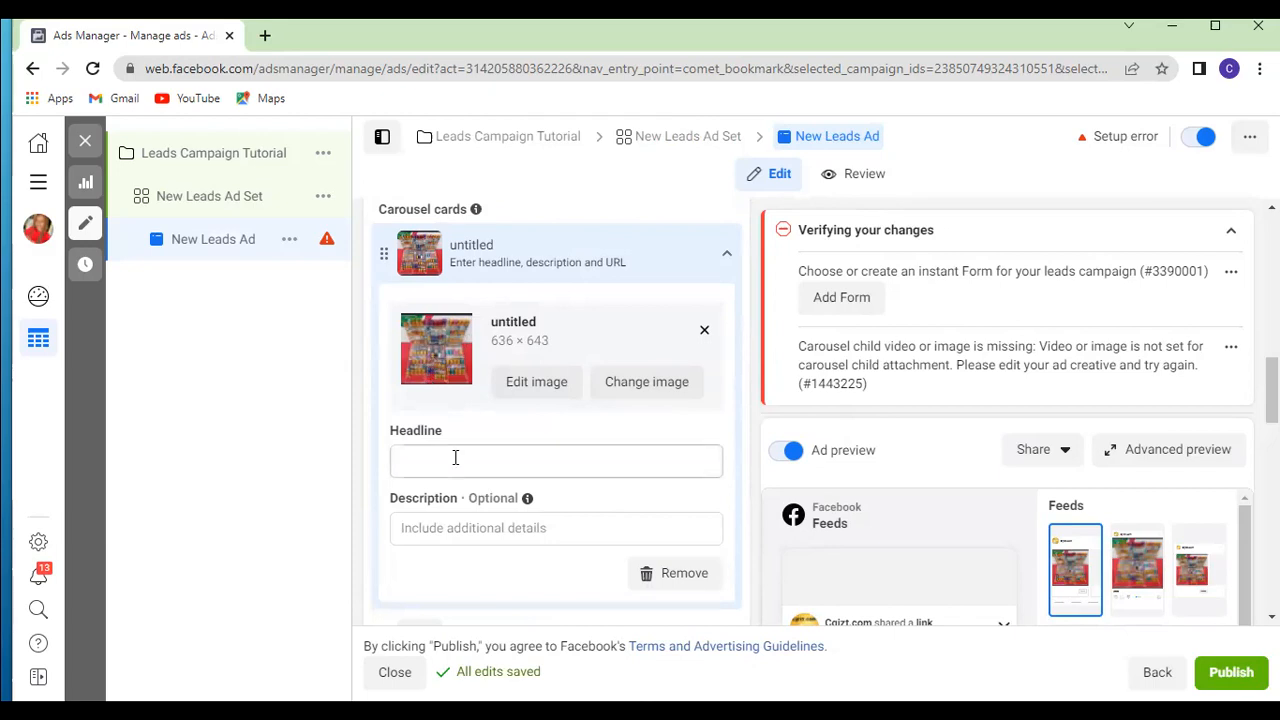
click(445, 468)
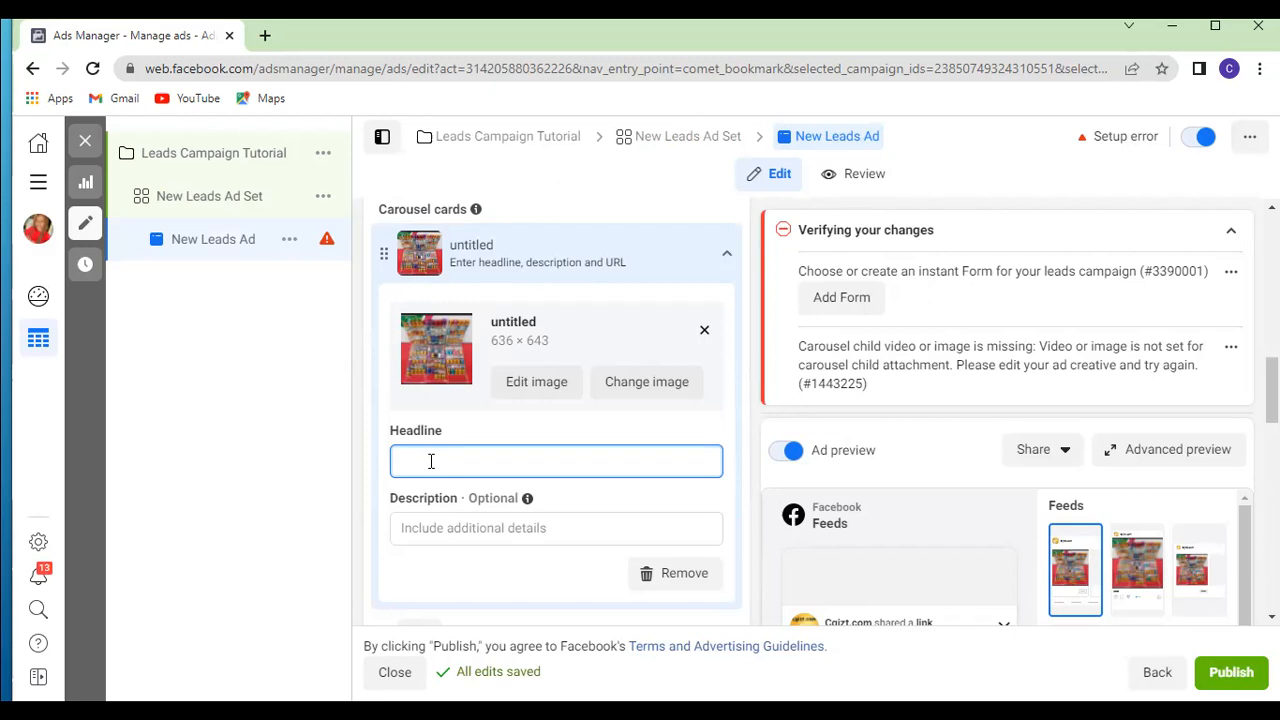
text(blg property)
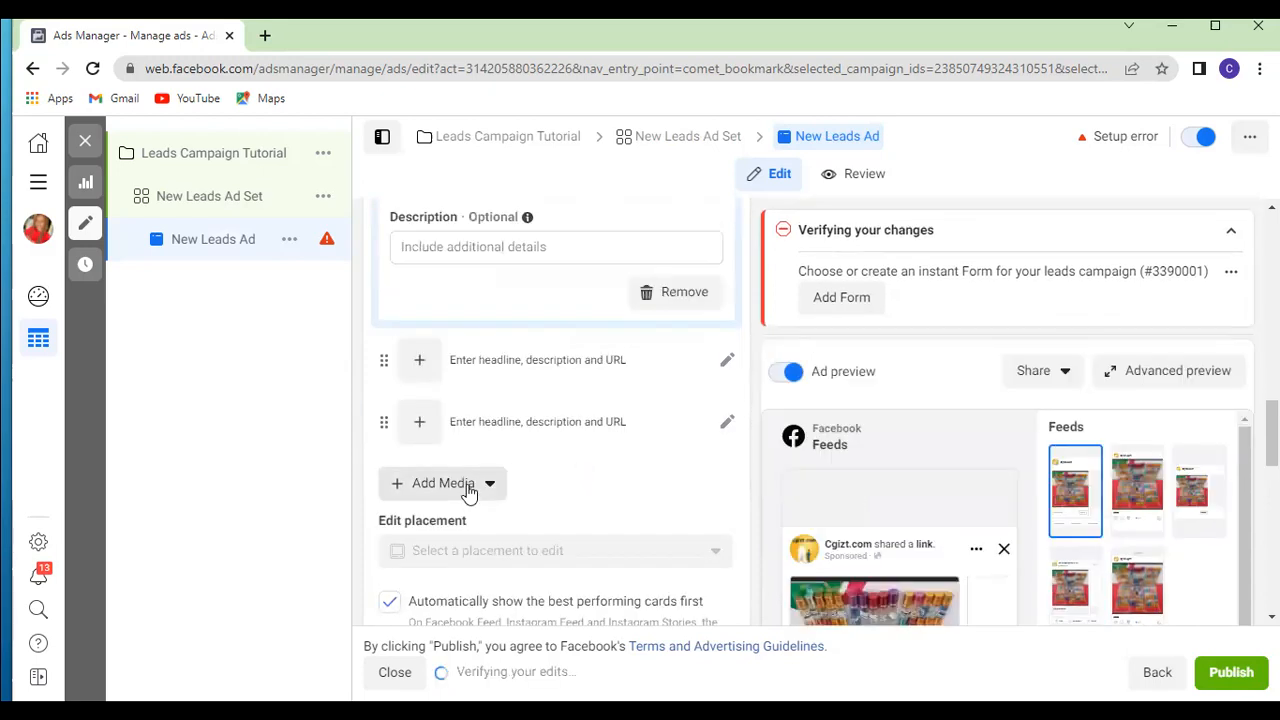
Step: Expand the second carousel card and add another image card to the carousel
click(421, 366)
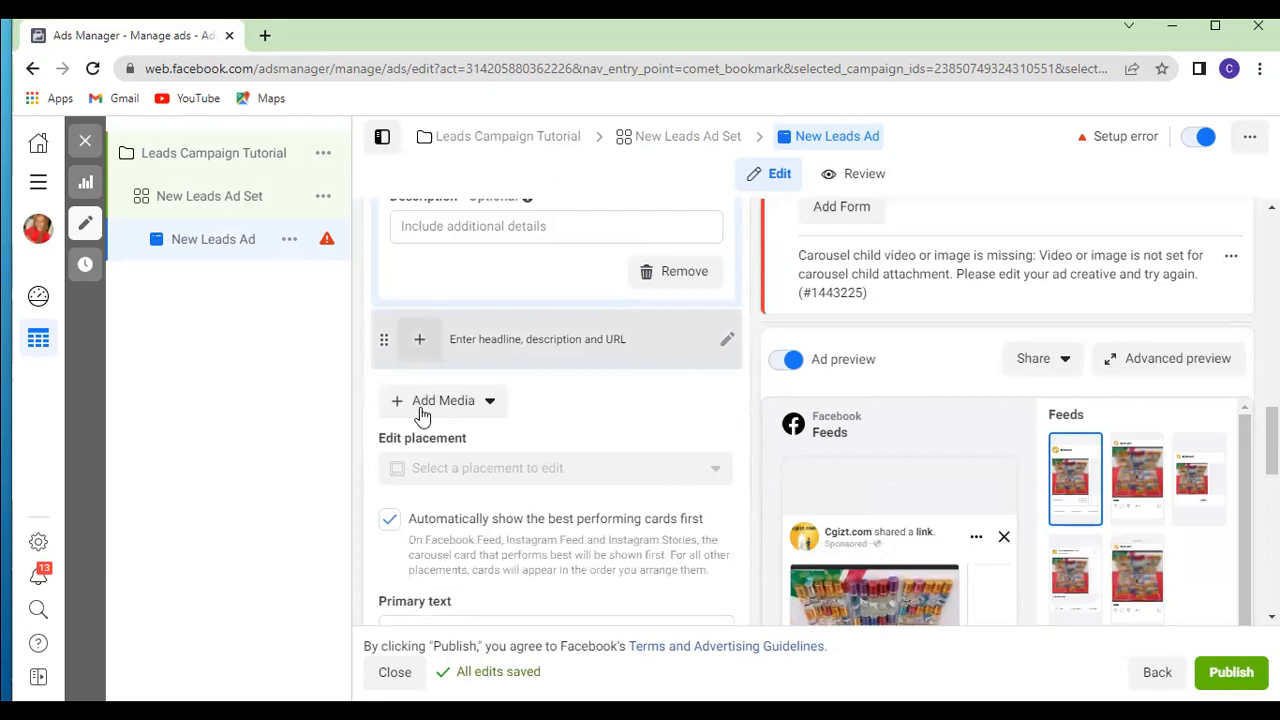
click(490, 402)
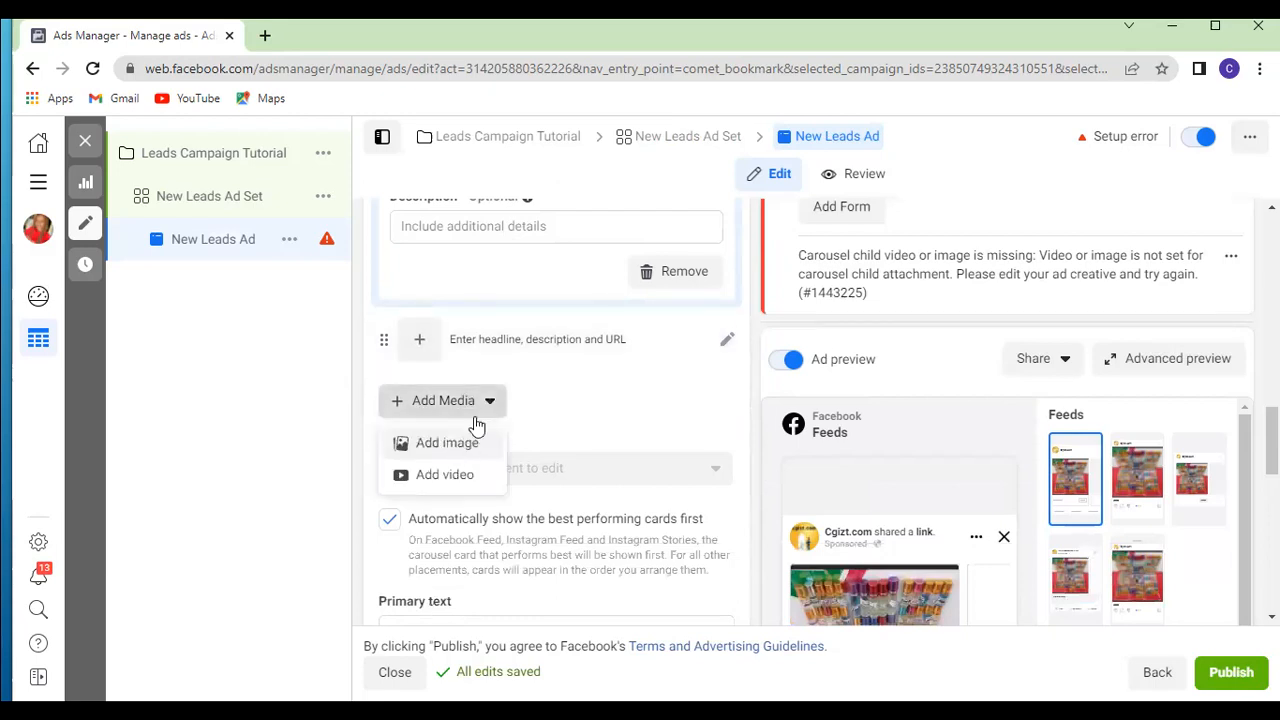
click(474, 416)
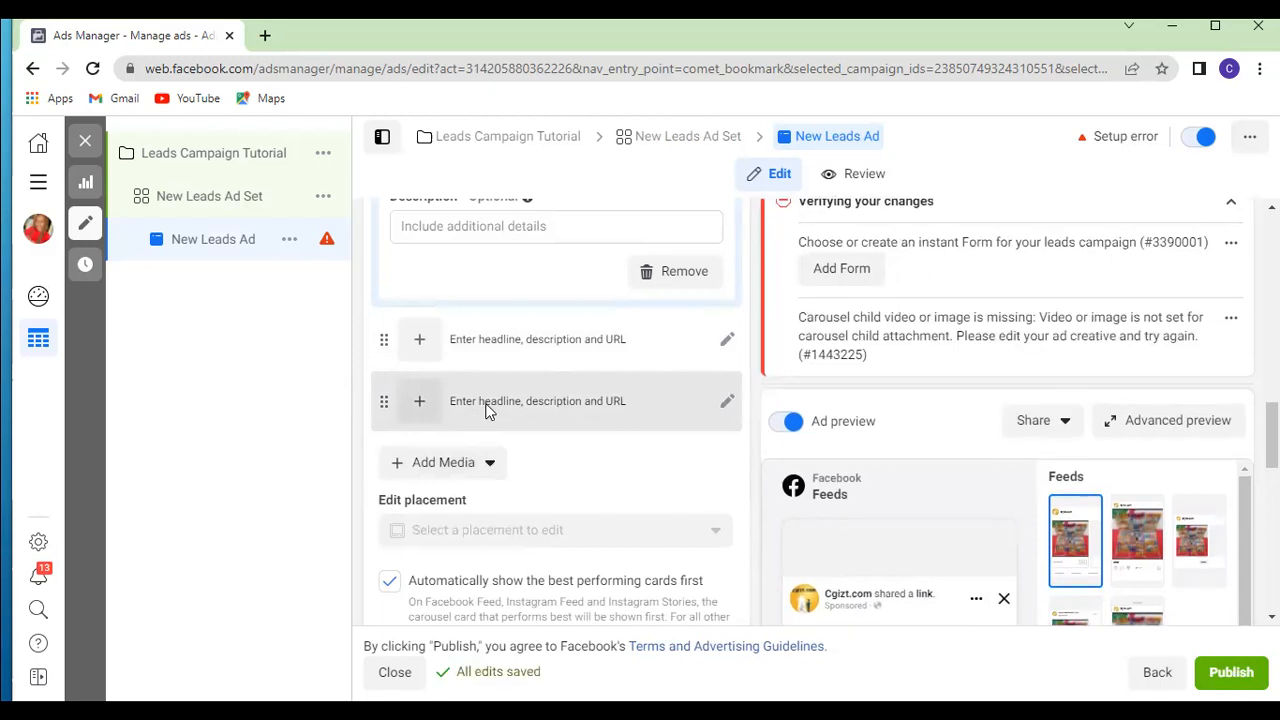
click(487, 405)
Step: Add the 650 × 664 account image to the second carousel card
scroll(487, 411, up, 2)
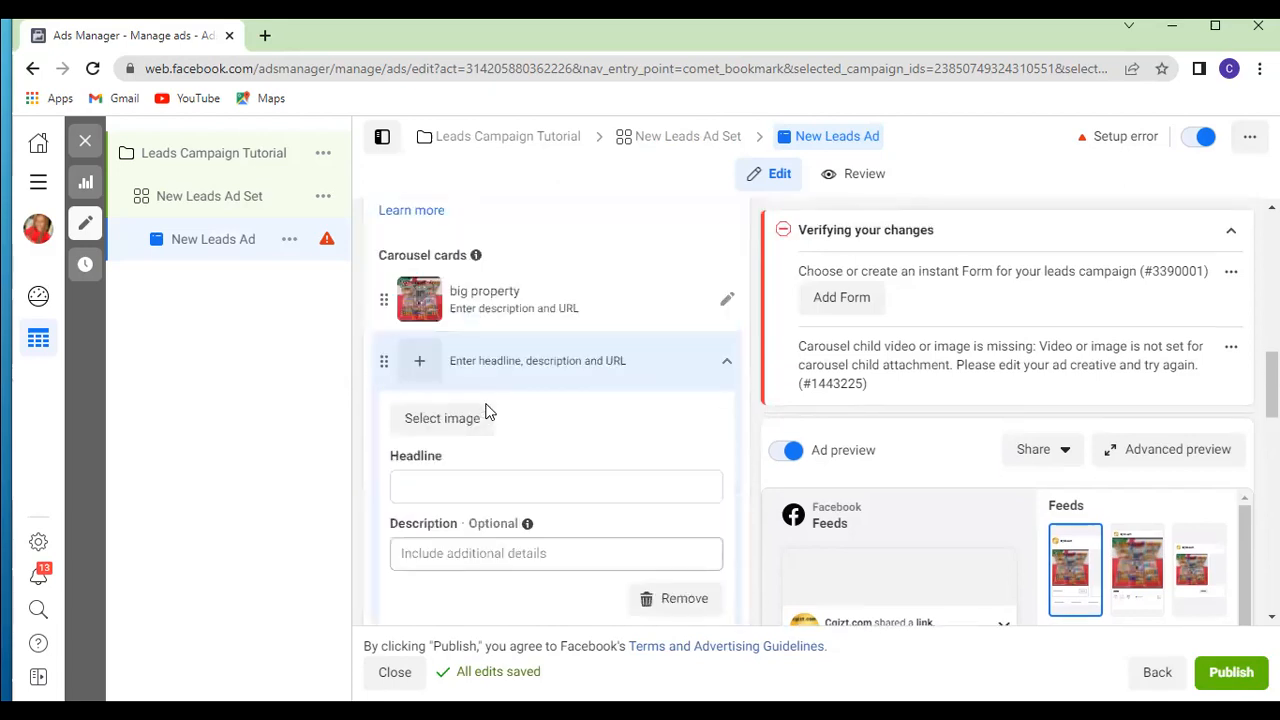
scroll(450, 390, down, 1)
click(447, 385)
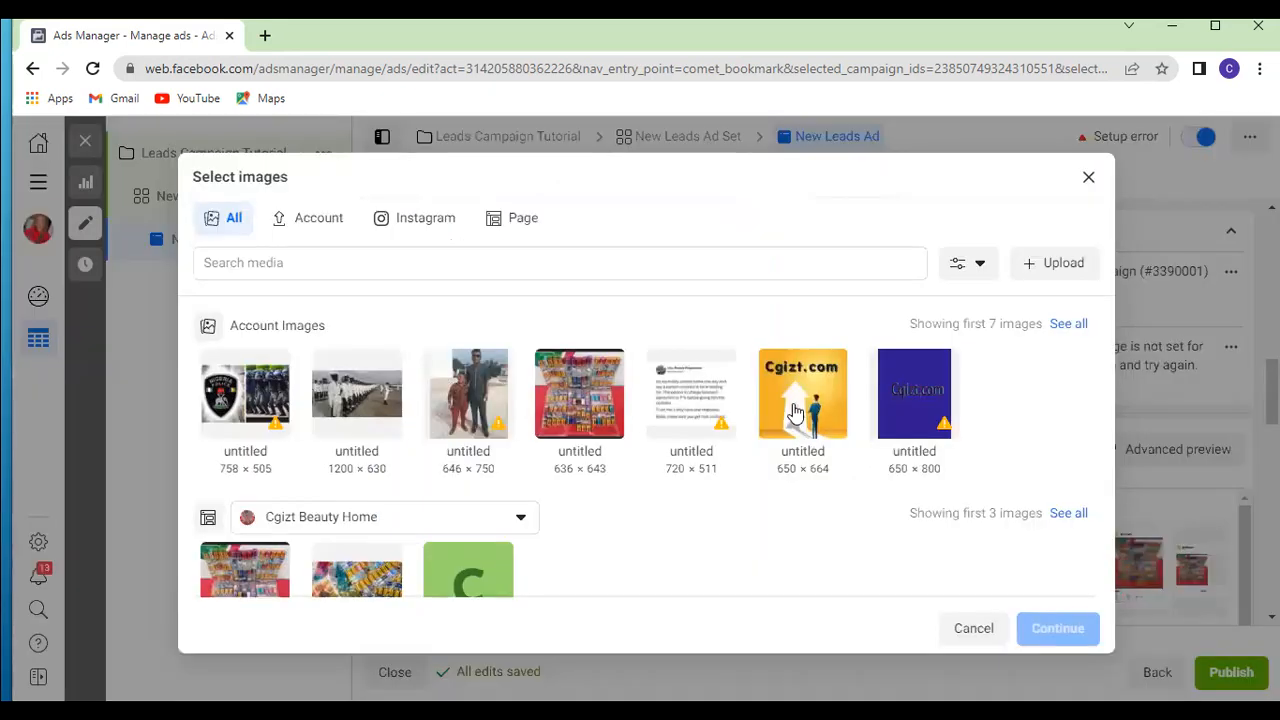
click(795, 413)
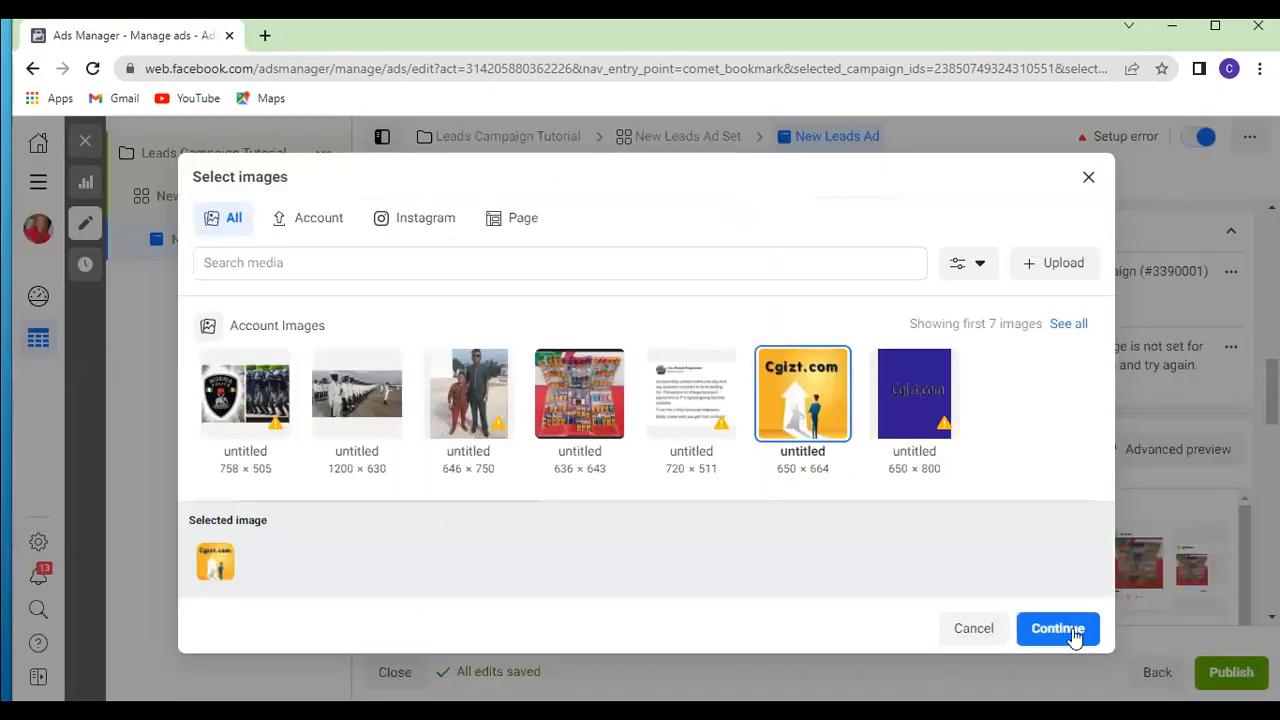
click(1062, 630)
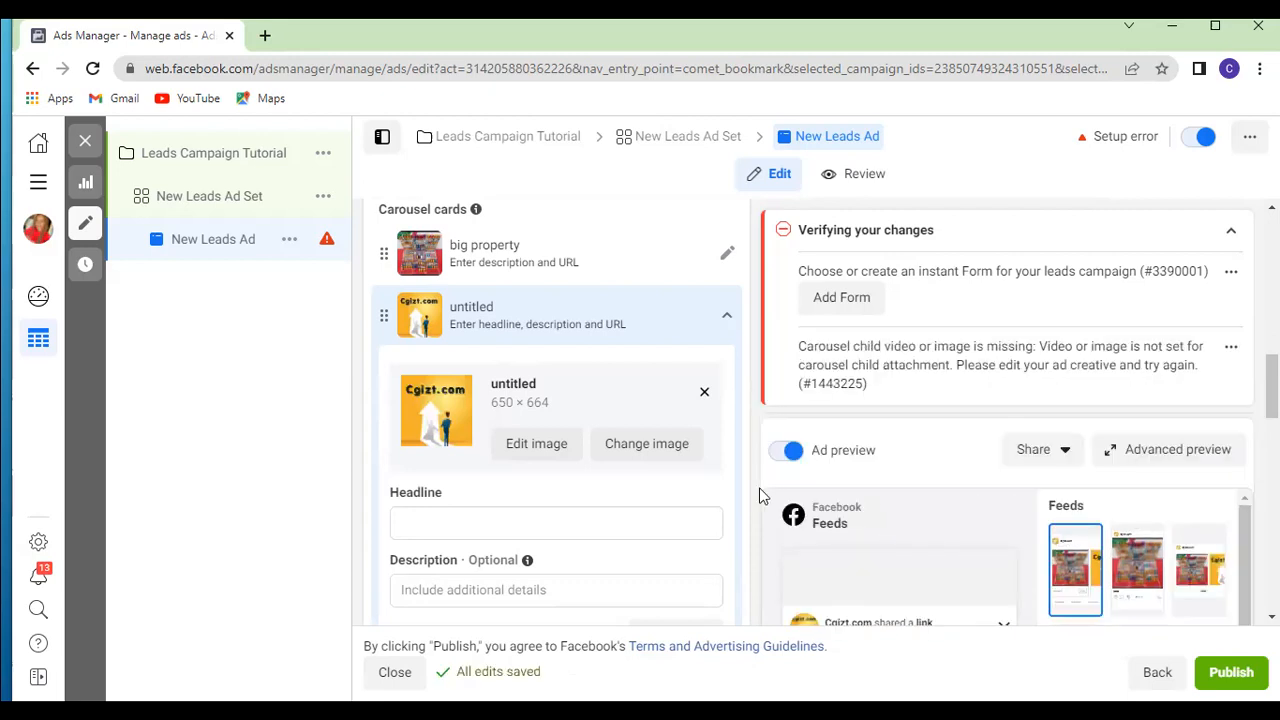
Step: Enter "spacious building" as the headline of the second carousel card
scroll(696, 500, down, 1)
scroll(686, 491, down, 2)
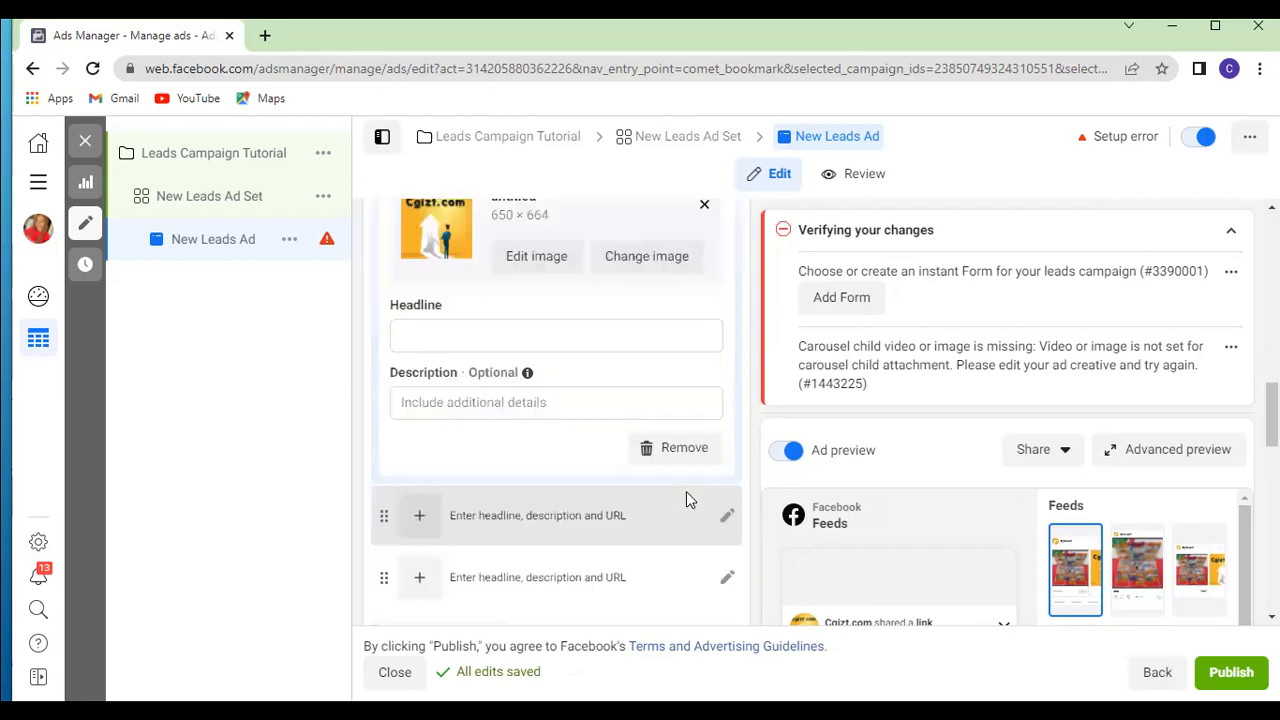
click(616, 335)
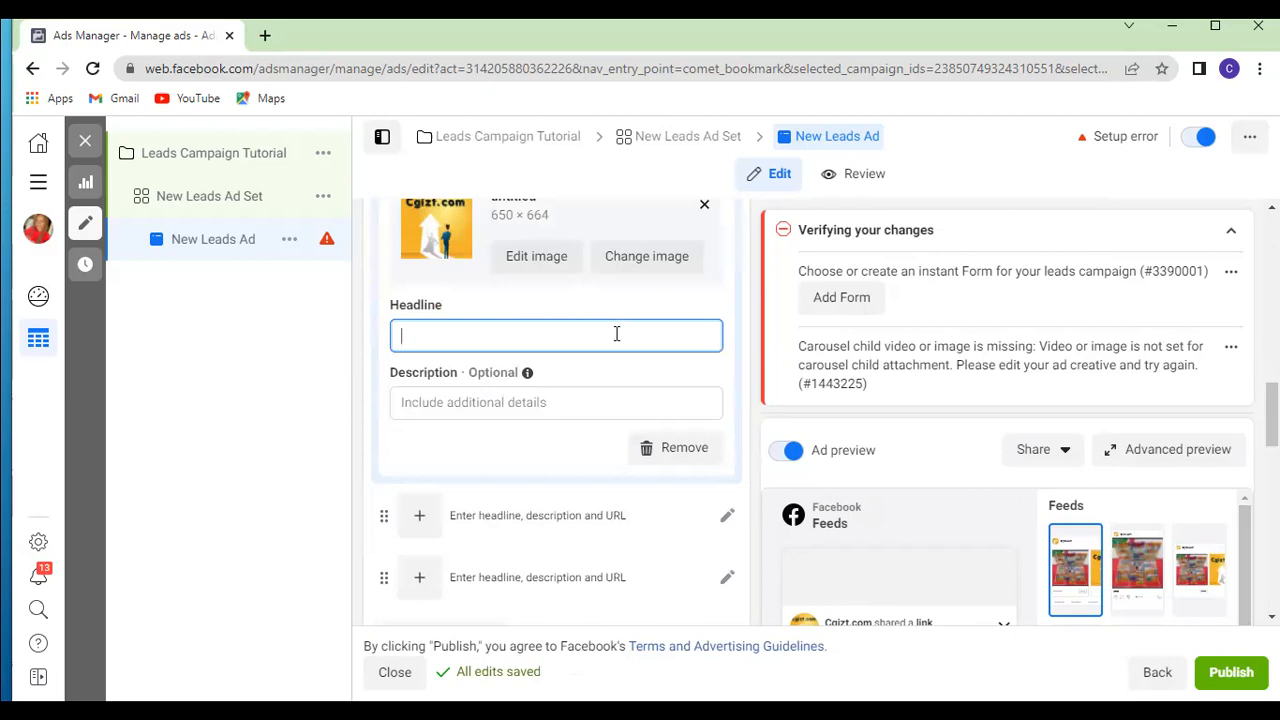
text(spacious)
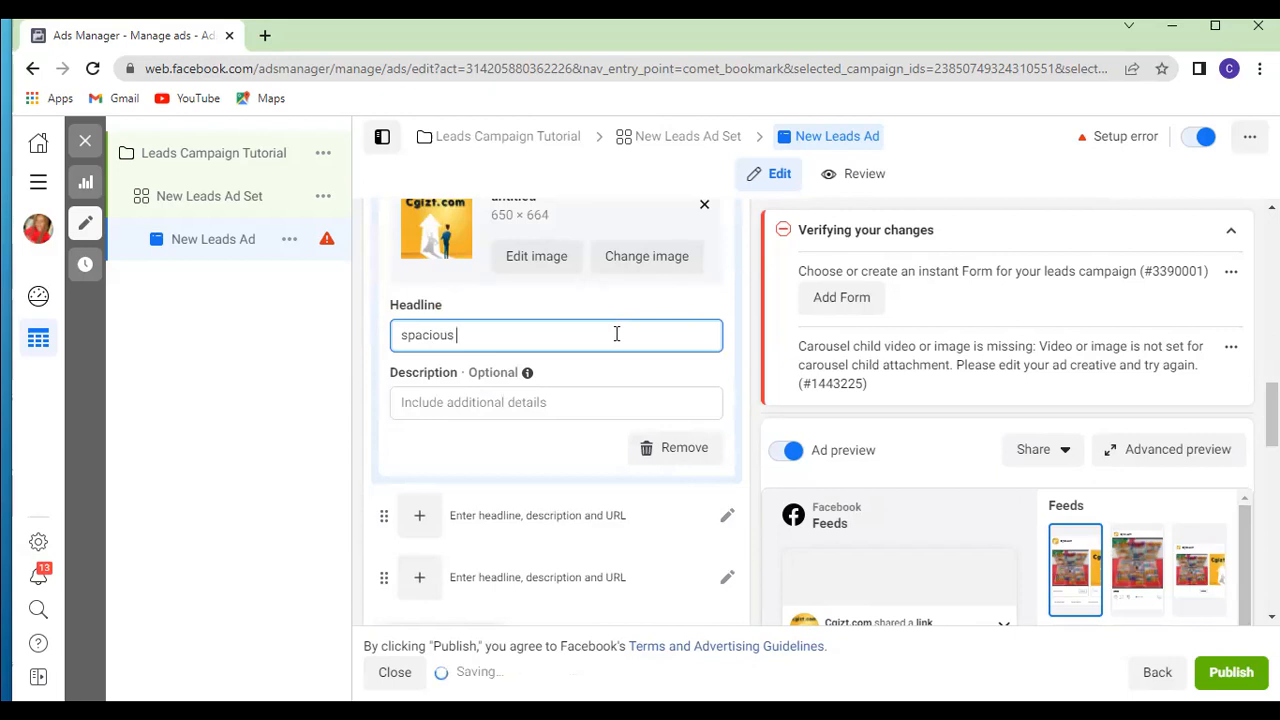
text( building)
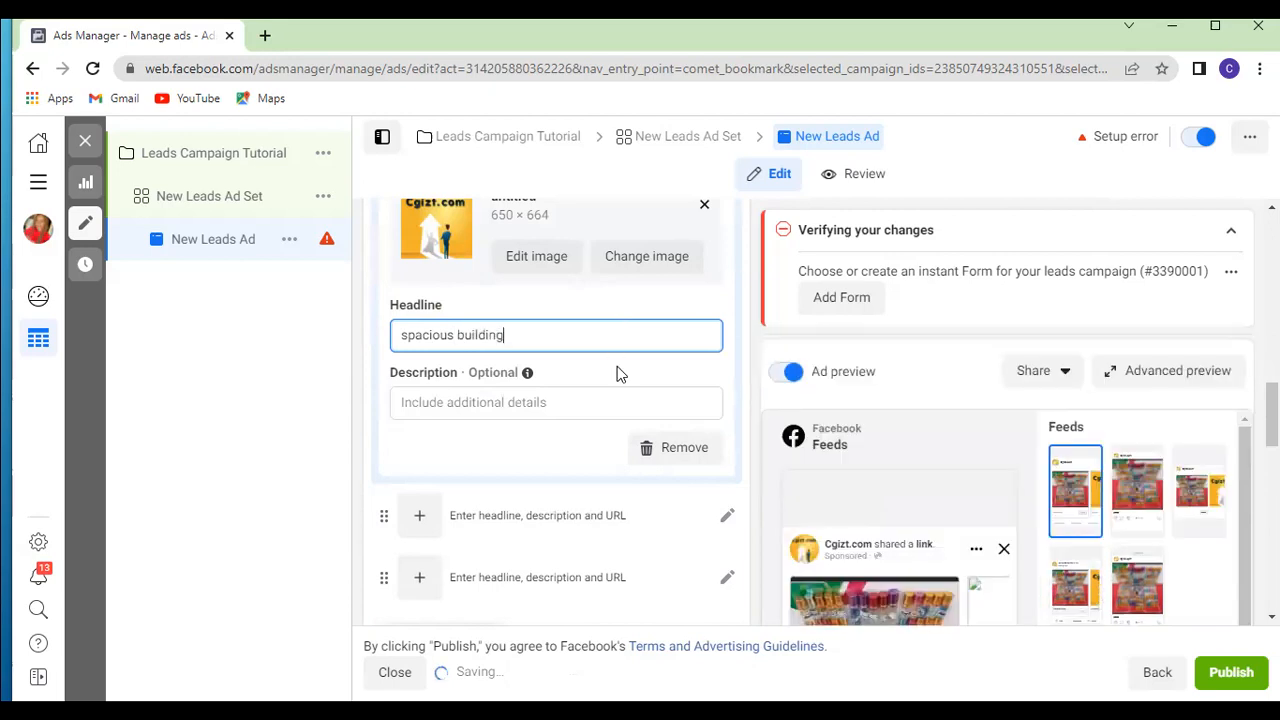
Step: Turn off the option to automatically show the best performing carousel cards first
scroll(616, 374, down, 3)
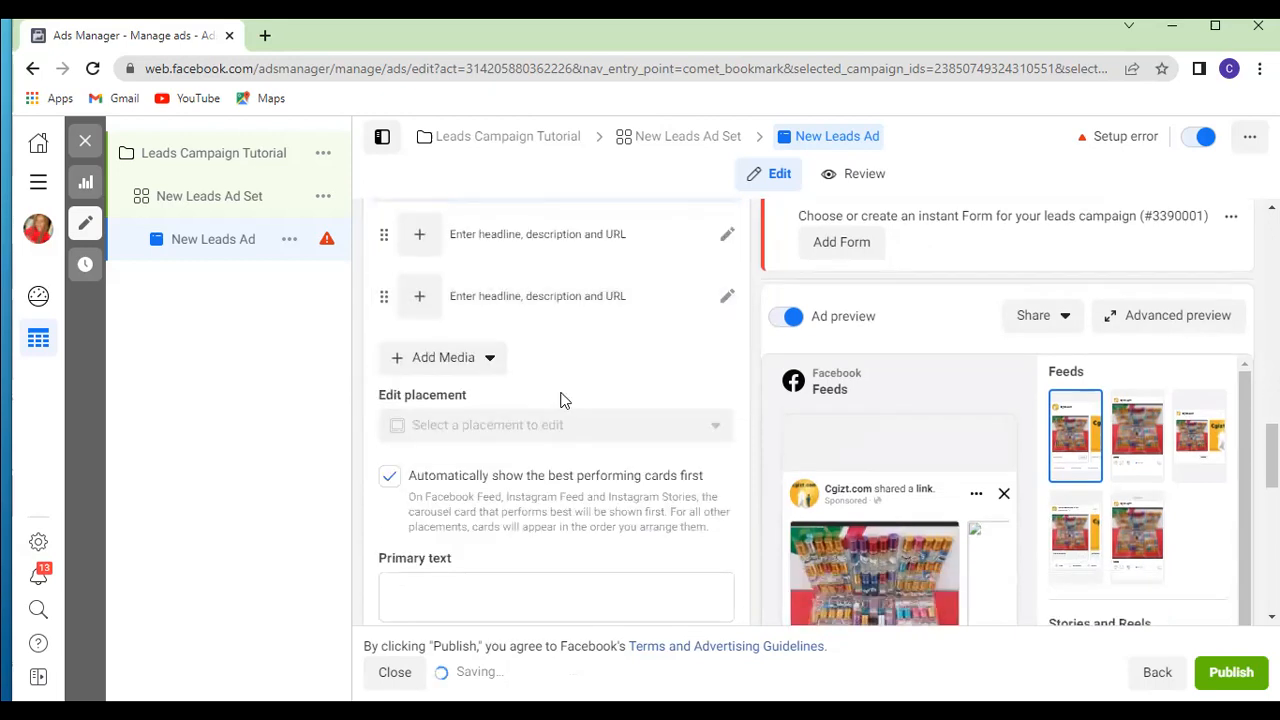
scroll(630, 486, down, 1)
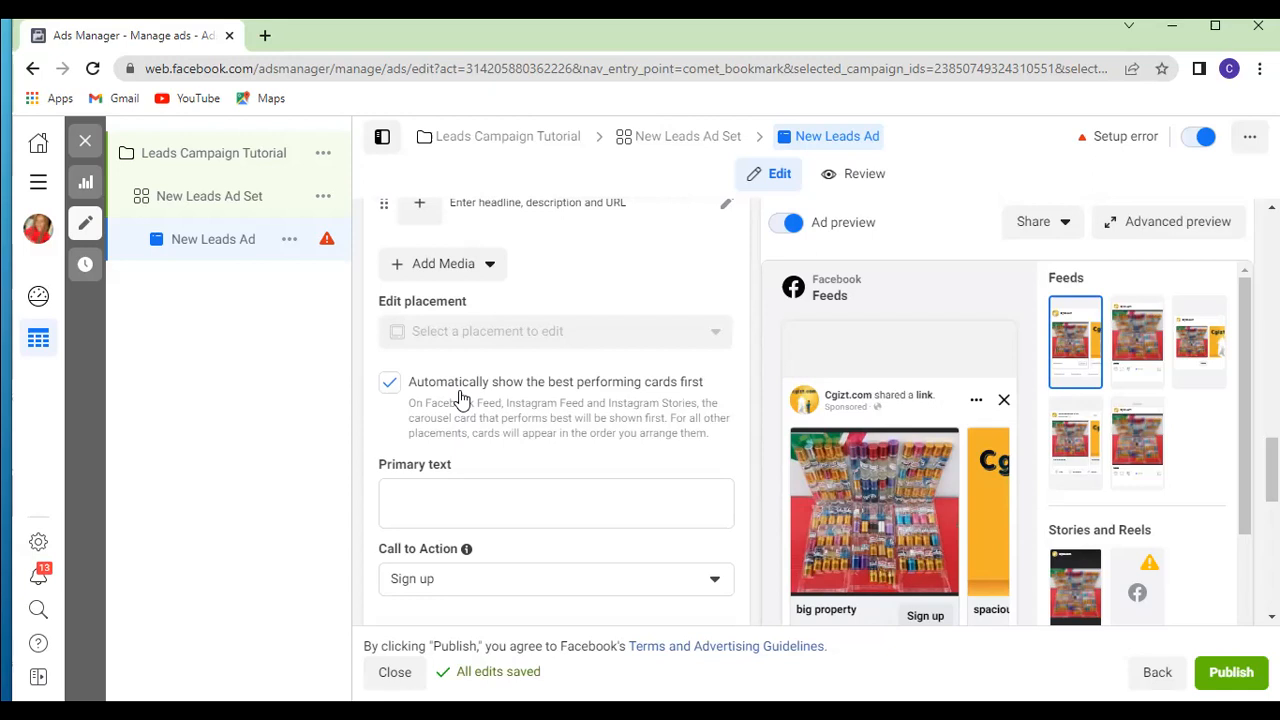
click(405, 412)
Step: Enter "An affordable property" as the primary text of the ad
scroll(535, 421, down, 1)
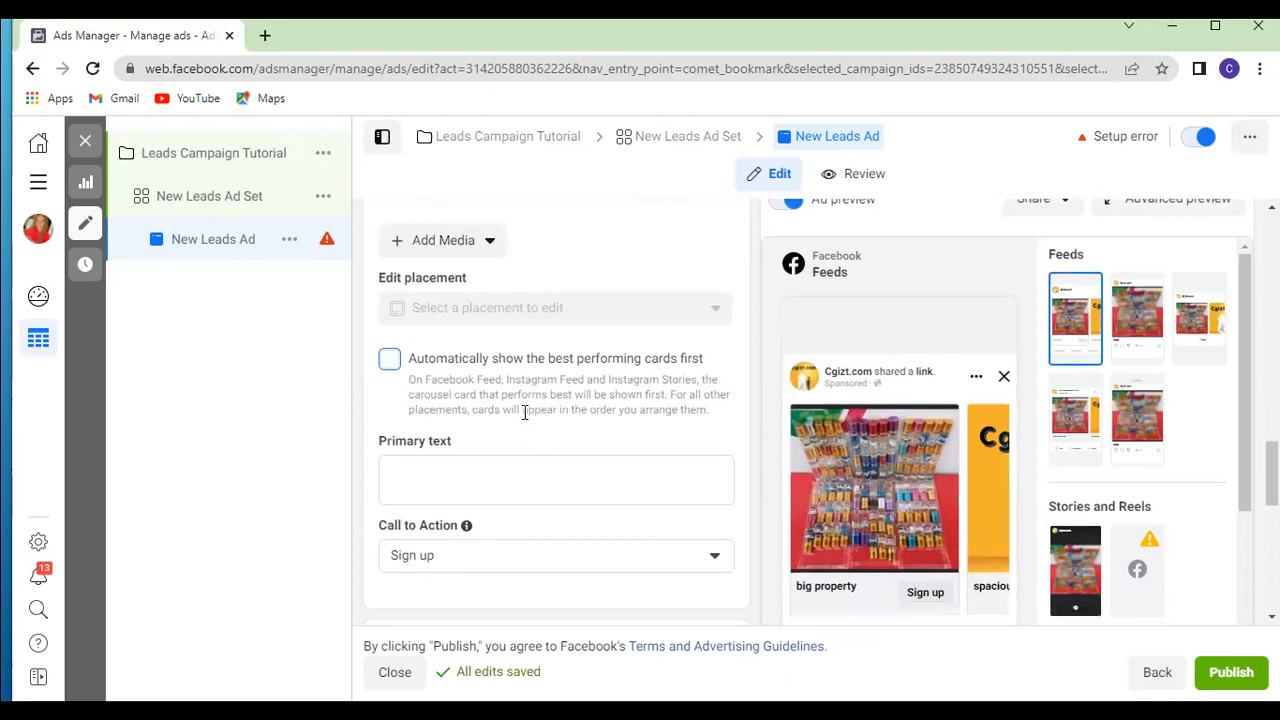
scroll(524, 413, down, 1)
click(524, 412)
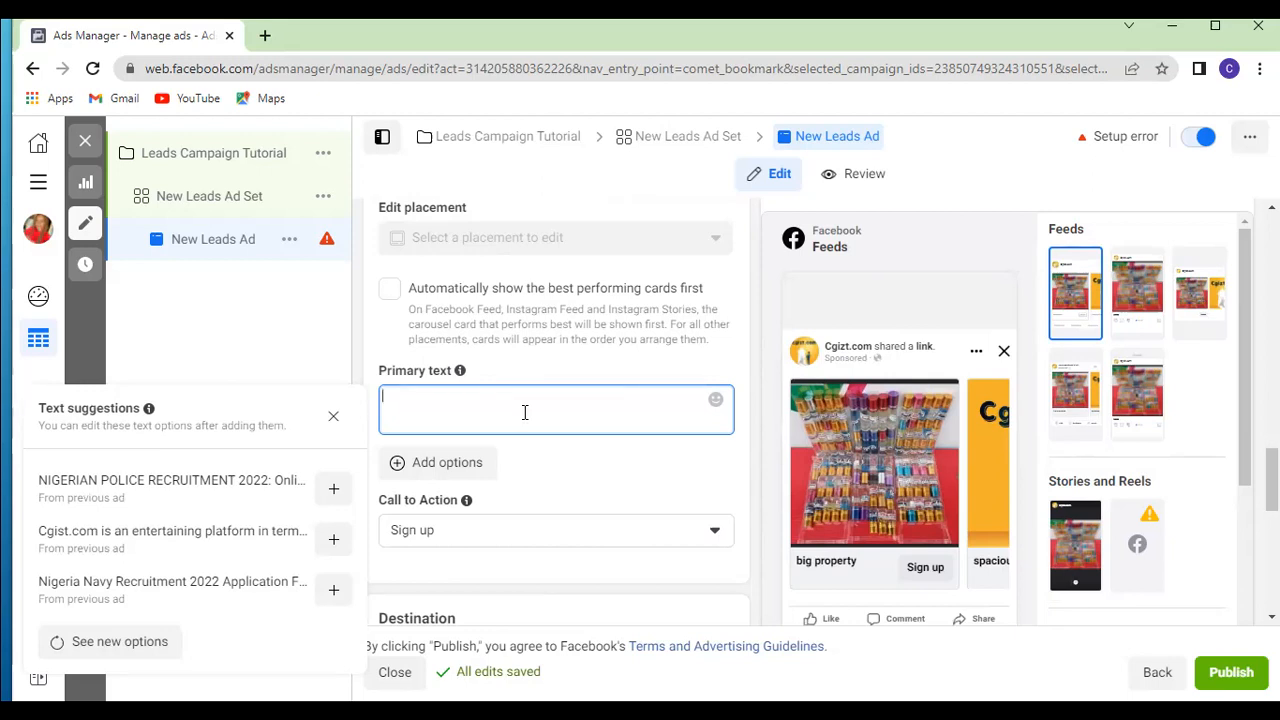
text(an)
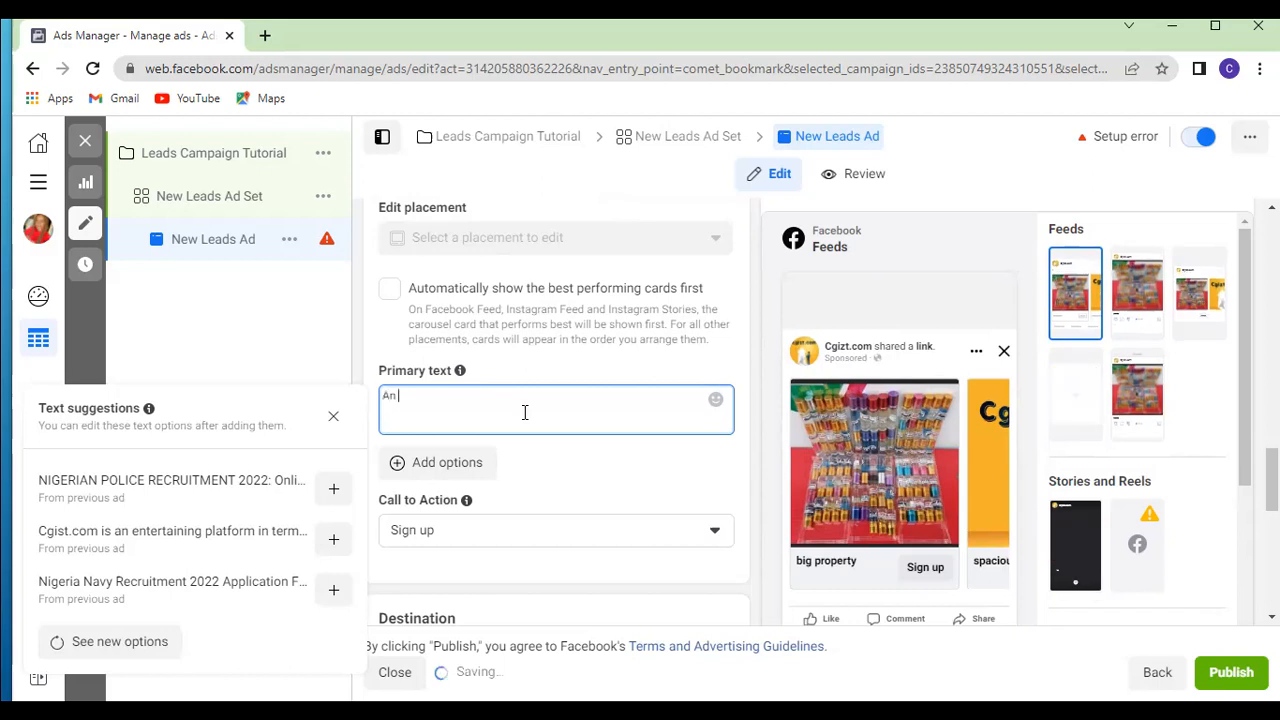
text( a)
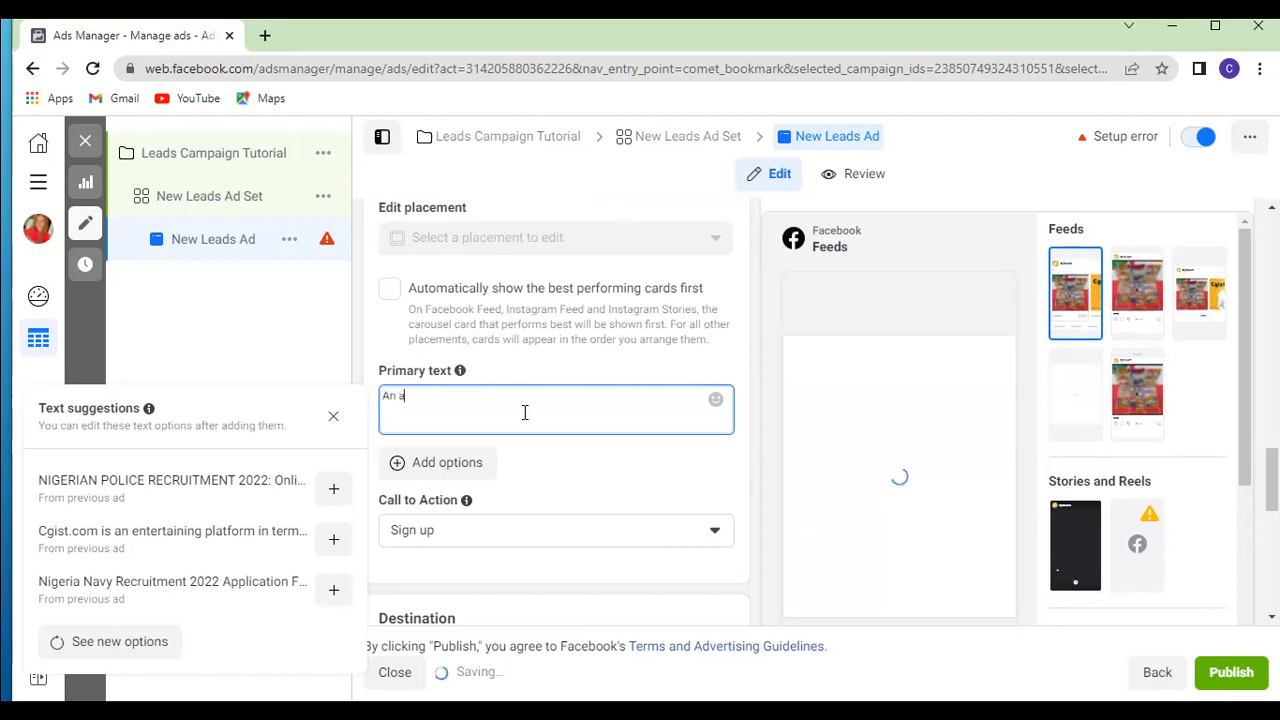
text(ffordable)
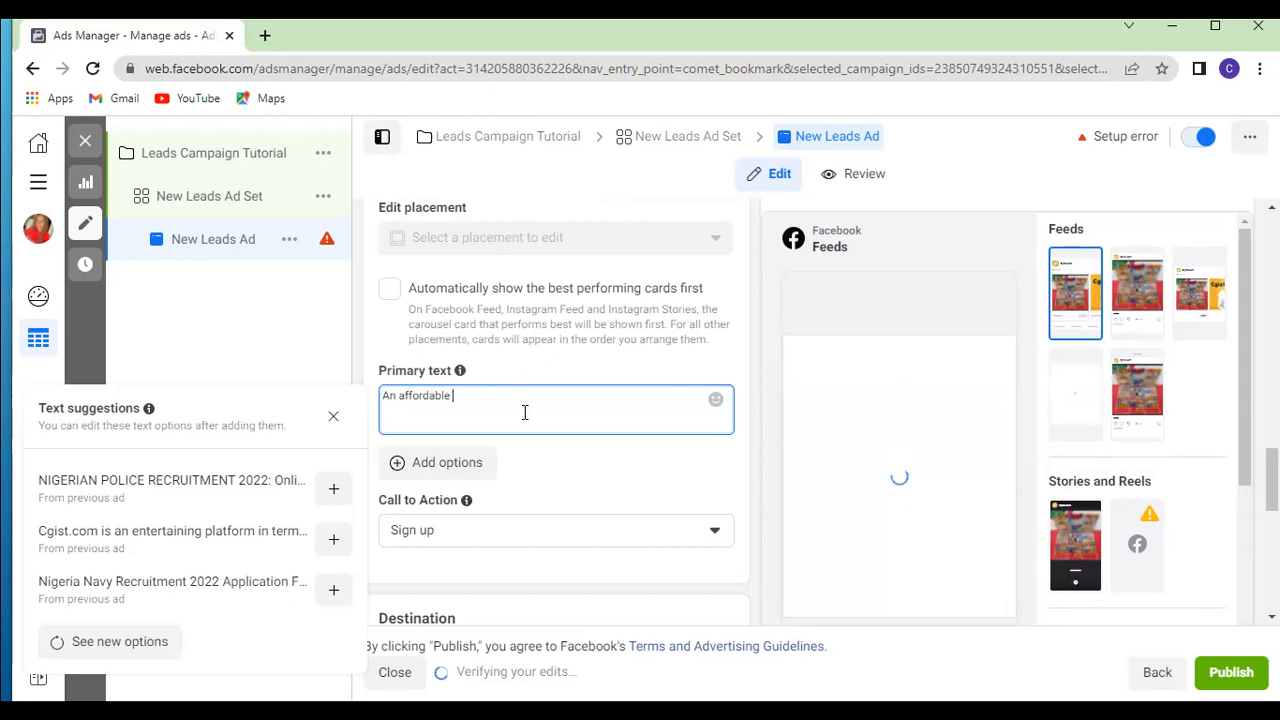
text(property)
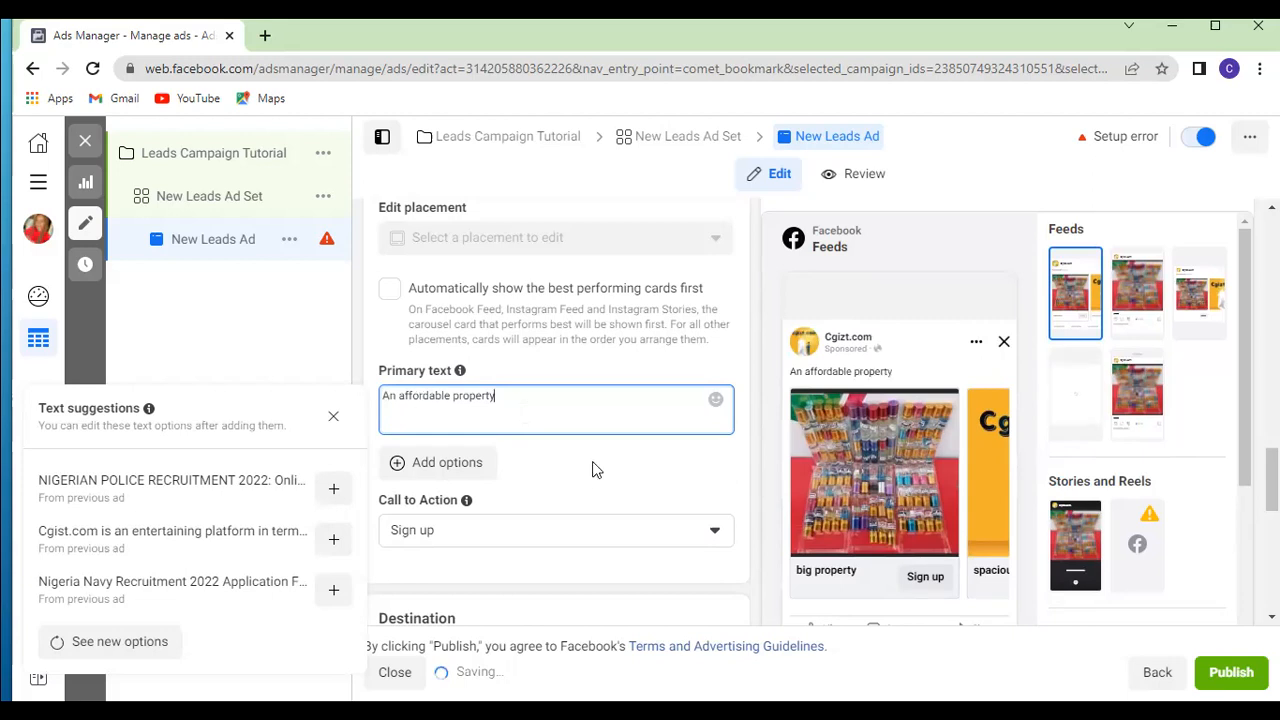
Step: Set the ad's call to action to Get offer
scroll(595, 470, down, 8)
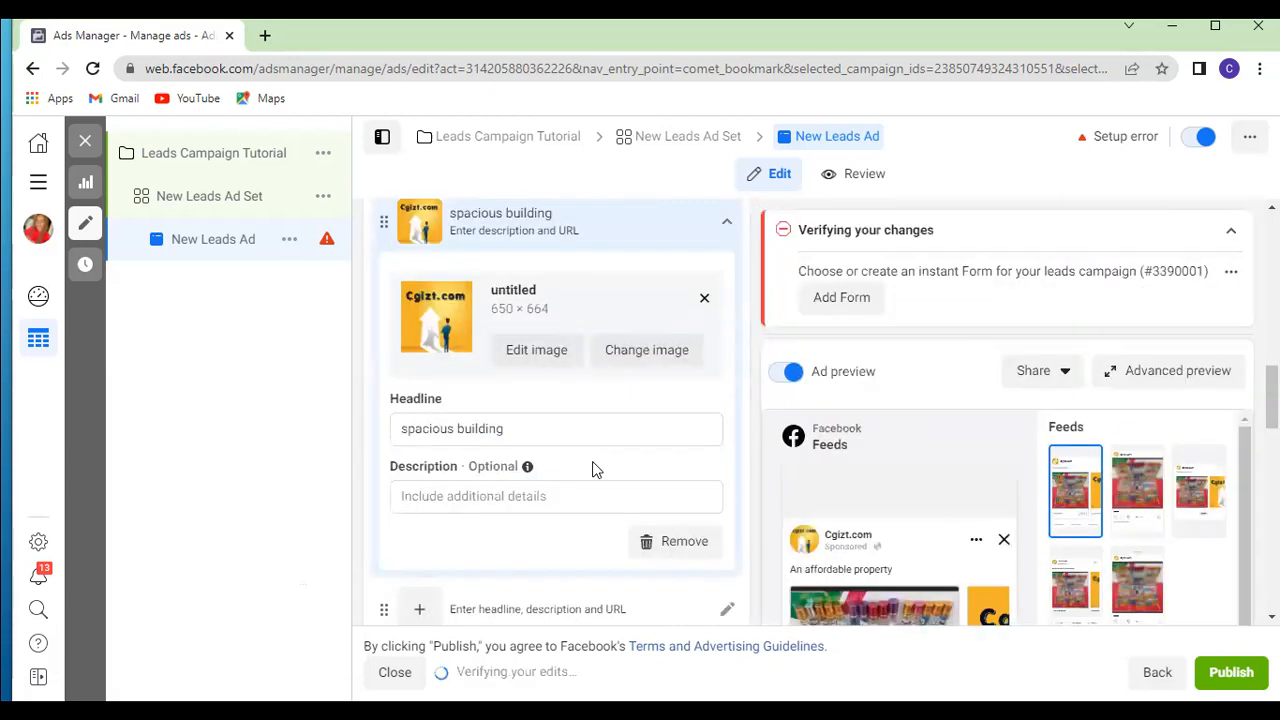
scroll(592, 469, down, 2)
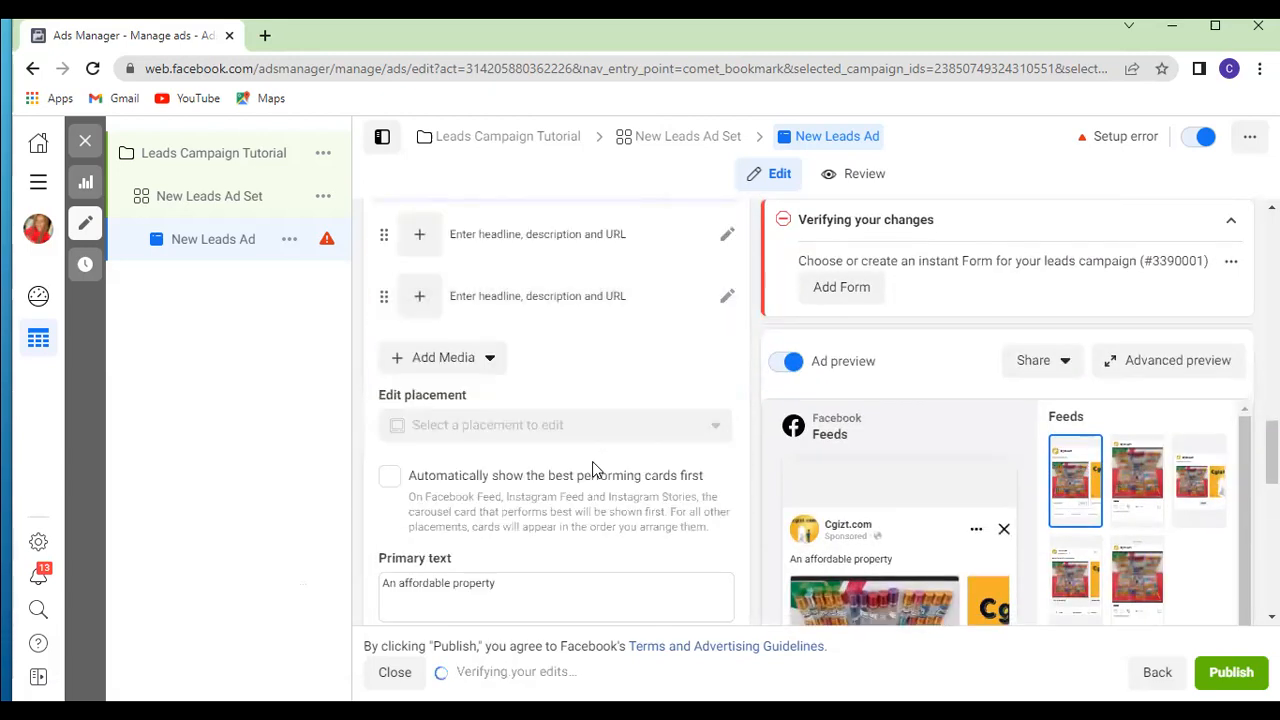
scroll(592, 469, down, 2)
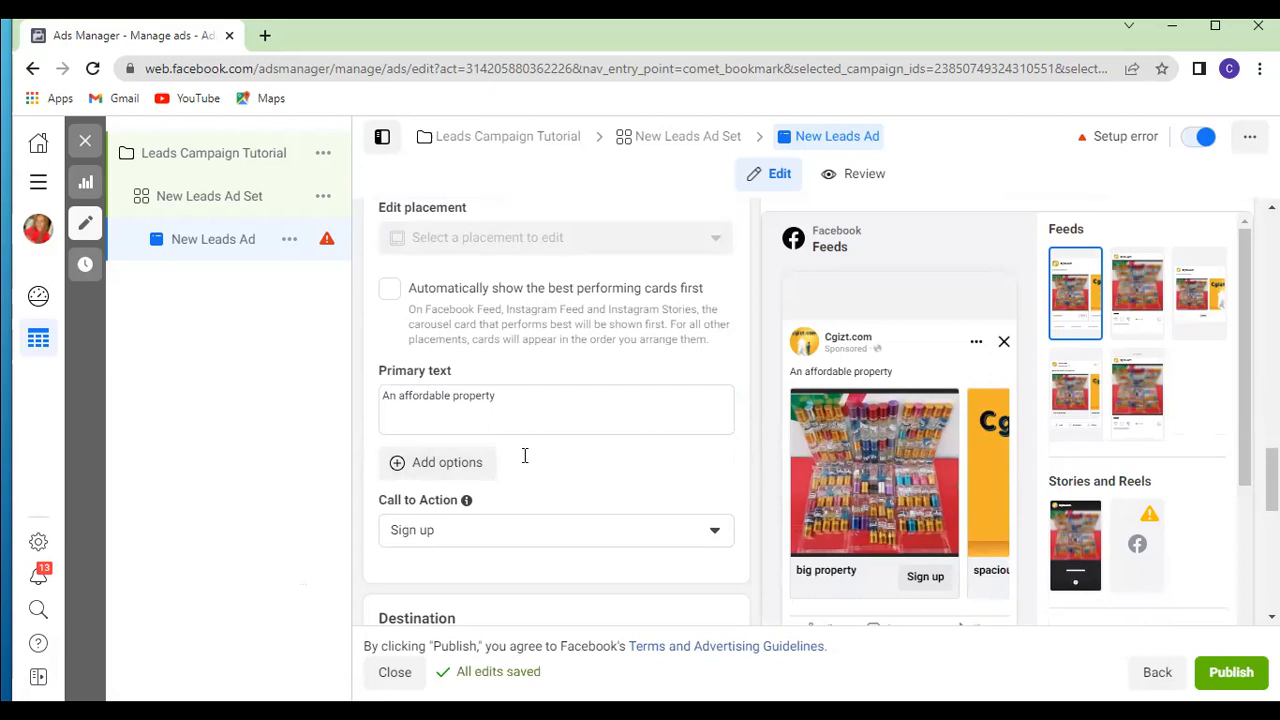
scroll(523, 454, down, 2)
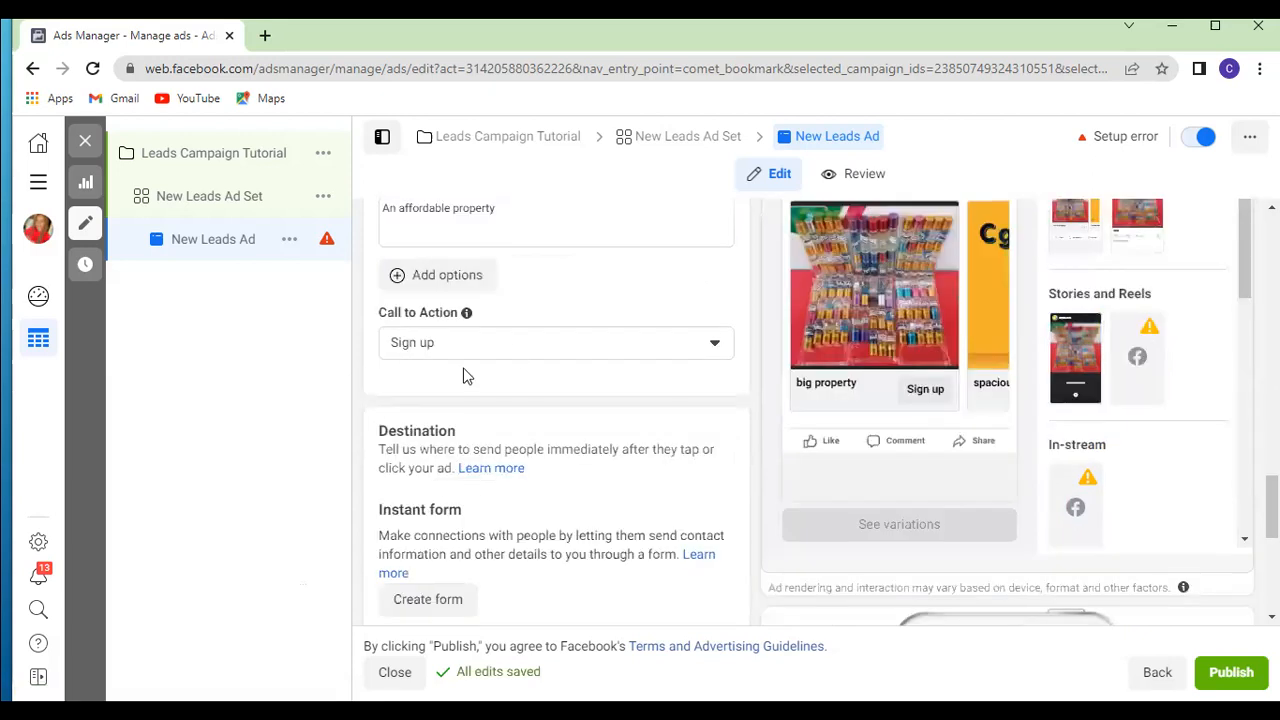
click(713, 343)
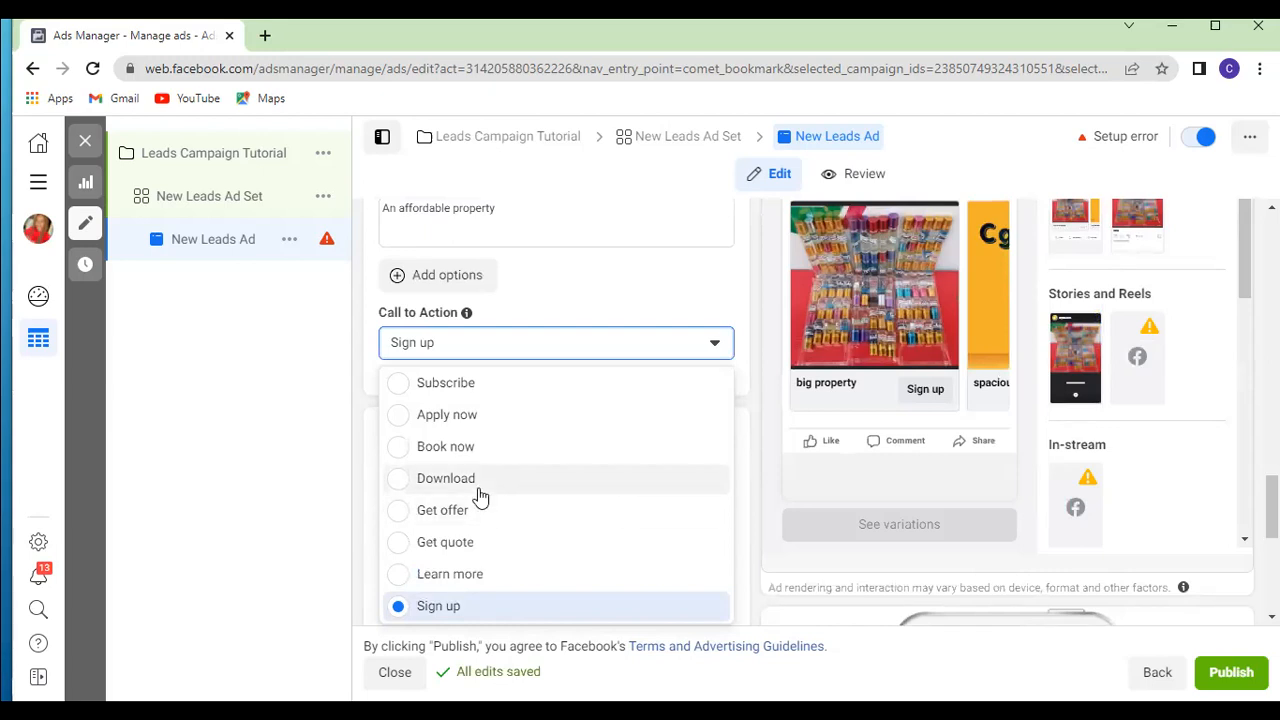
click(400, 514)
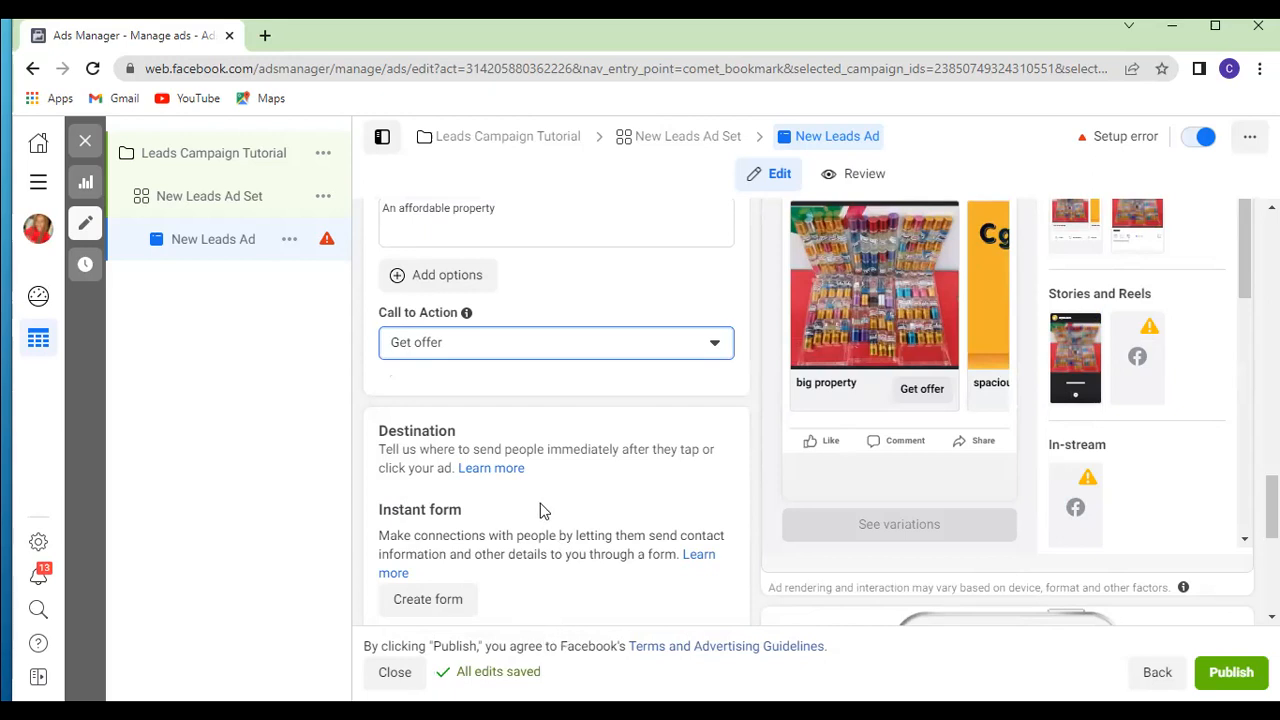
Step: Start a new instant form as the ad's destination and name it "Land"
scroll(544, 511, down, 1)
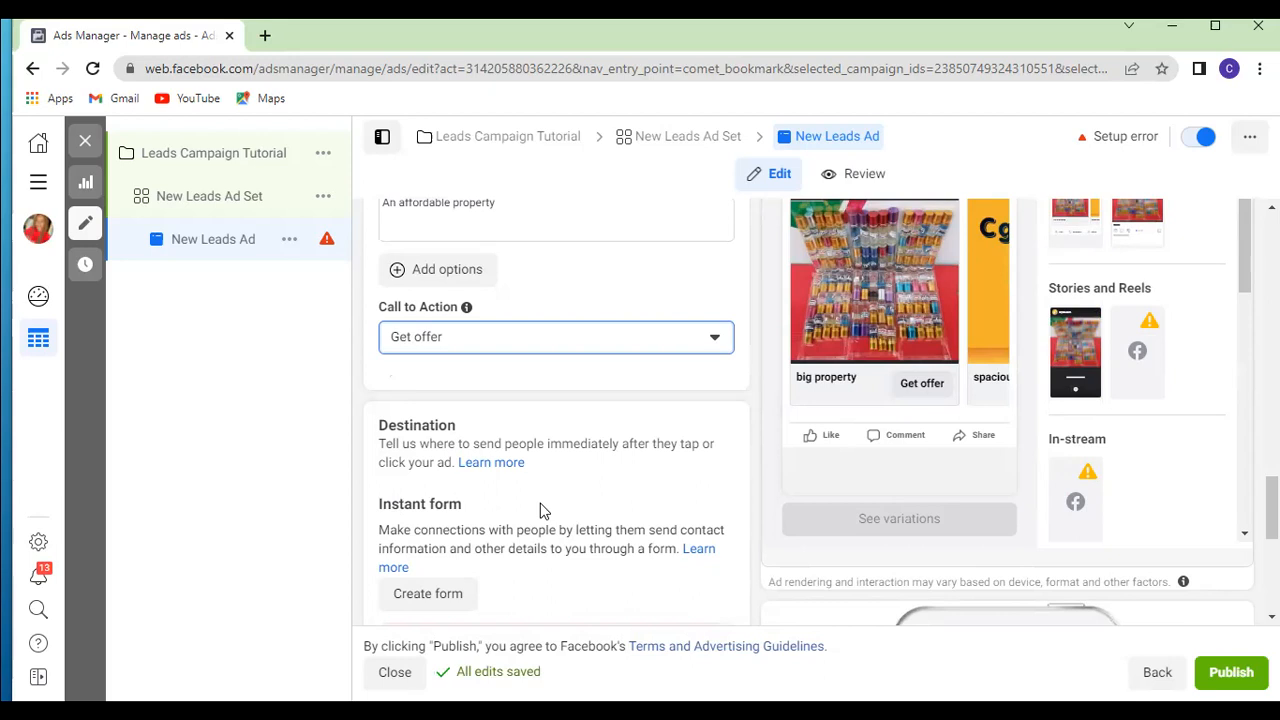
scroll(540, 511, down, 1)
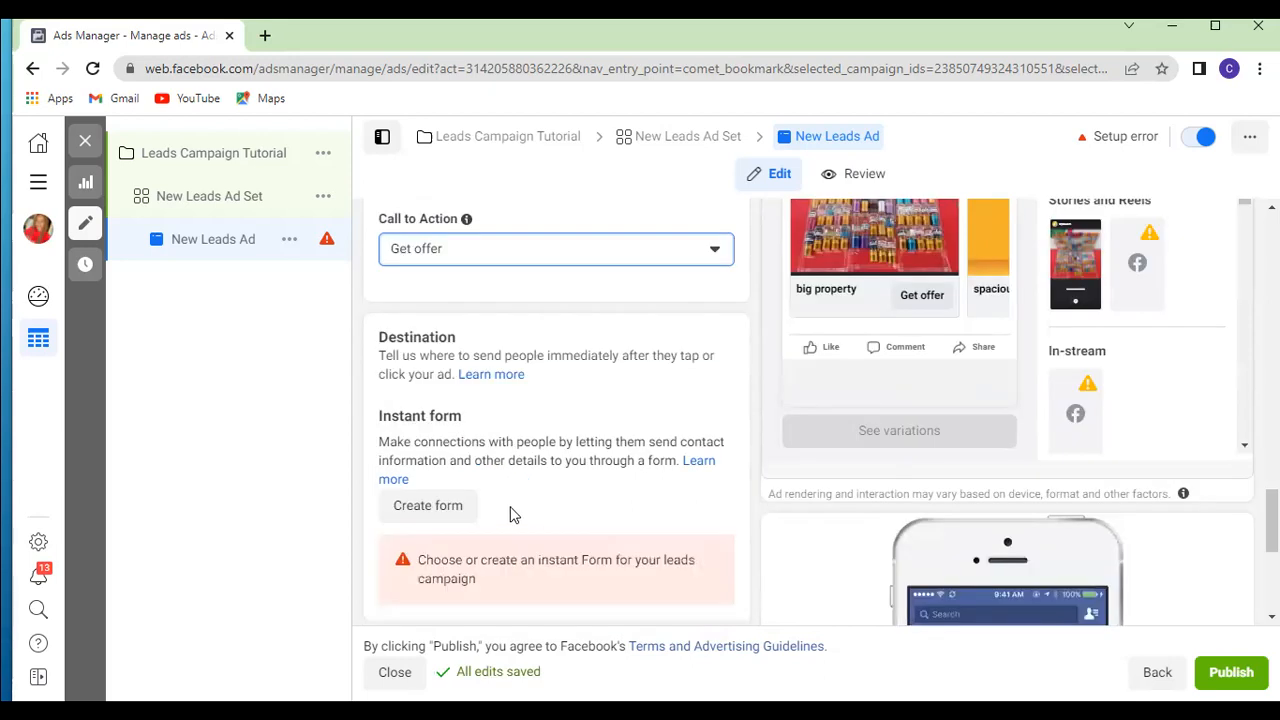
scroll(509, 514, down, 1)
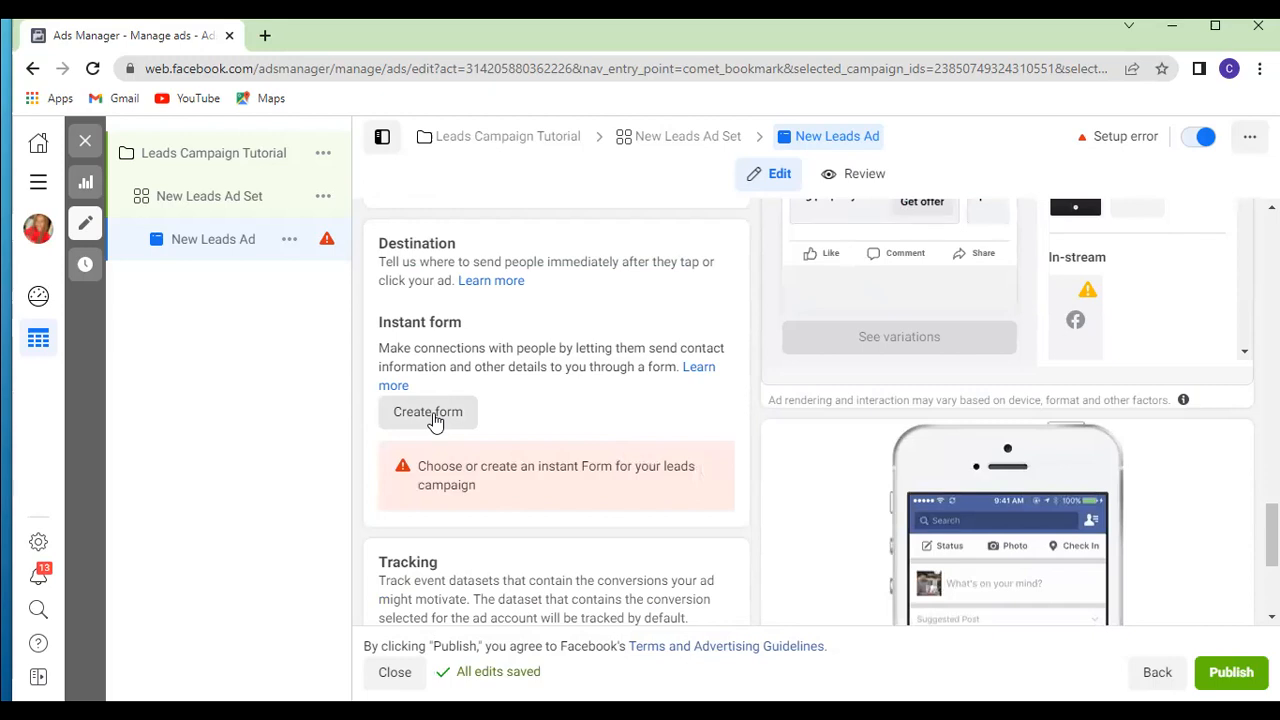
click(434, 416)
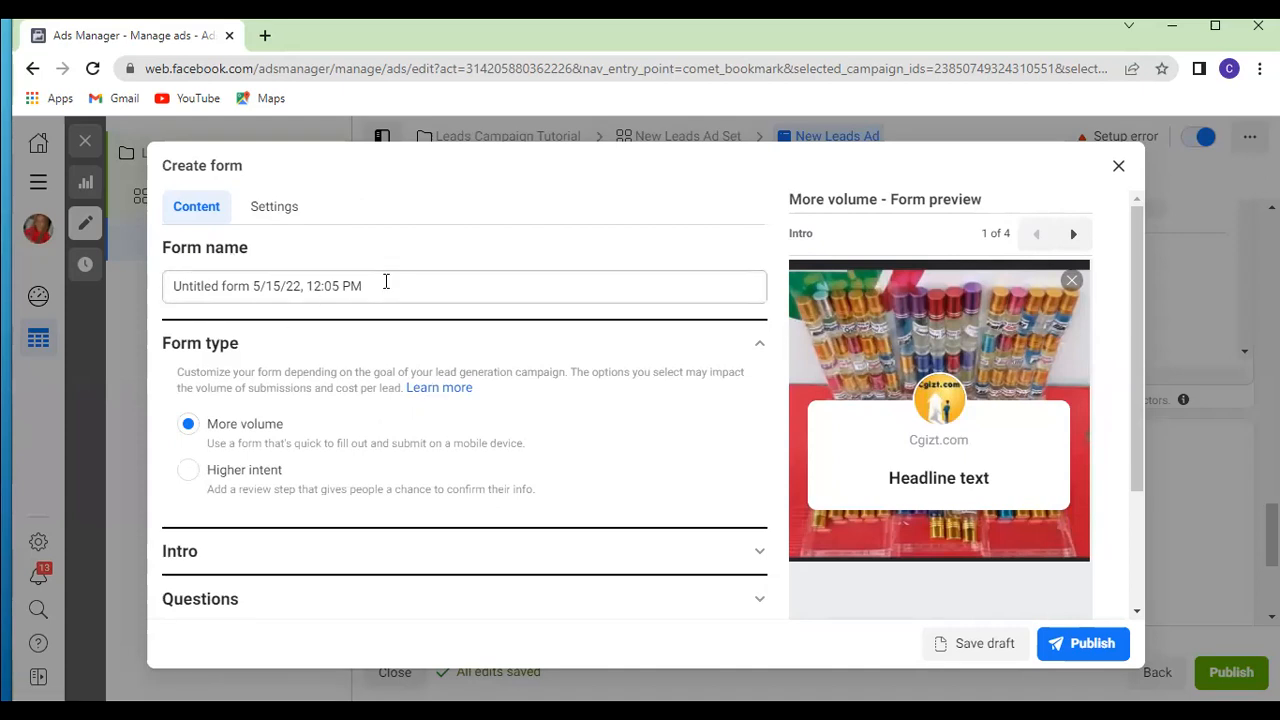
drag(363, 286, 175, 259)
key(BackSpace)
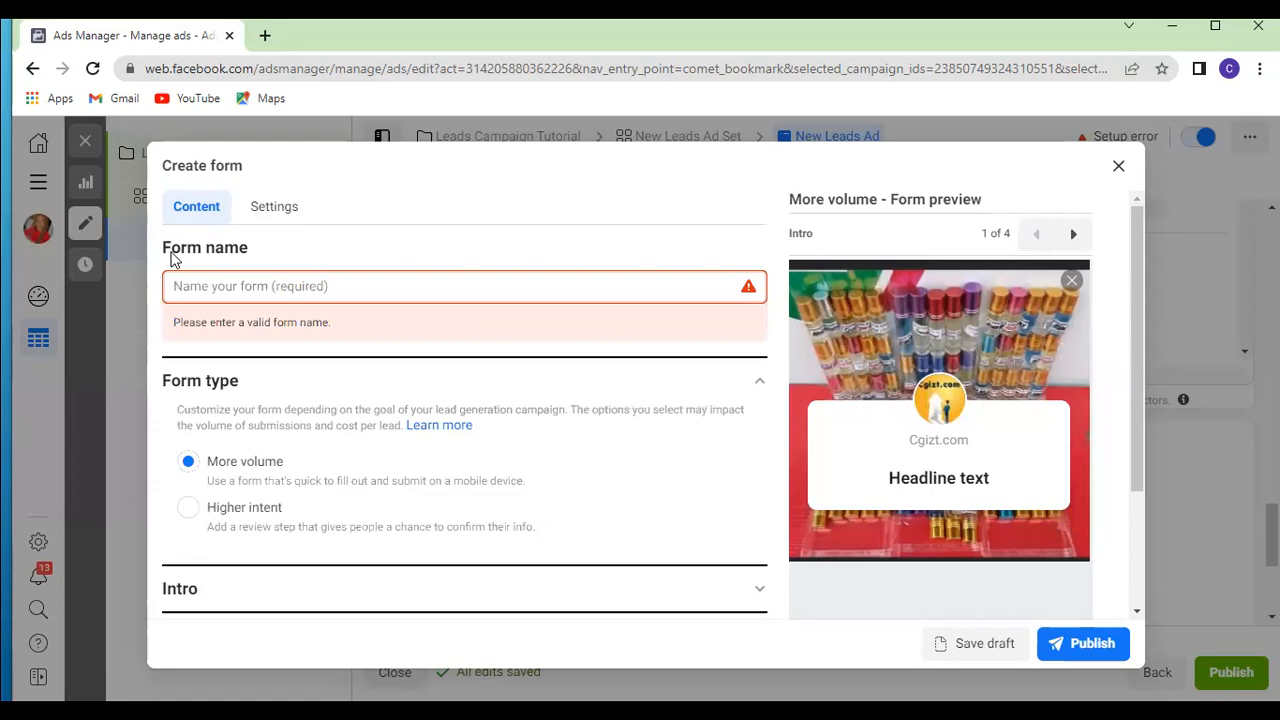
text(Land)
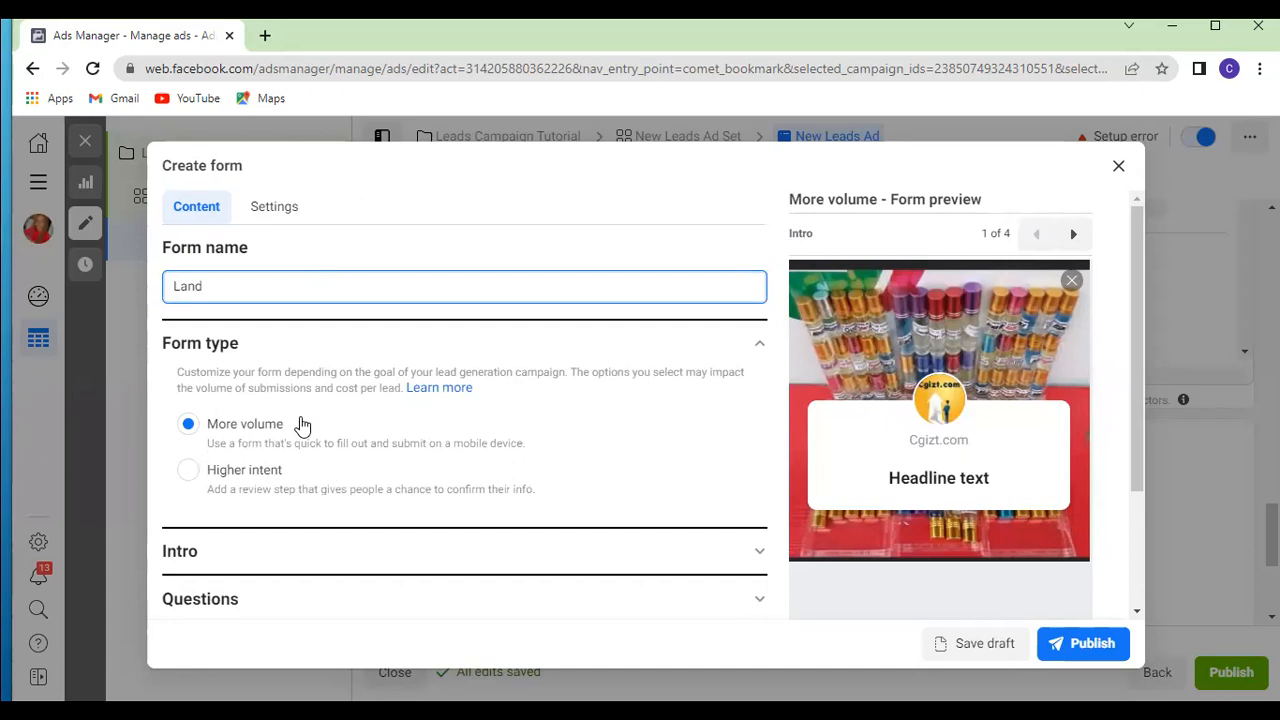
Step: Enter "Let's talk about Real estate" as the greeting headline in the form's Intro section
scroll(302, 425, down, 1)
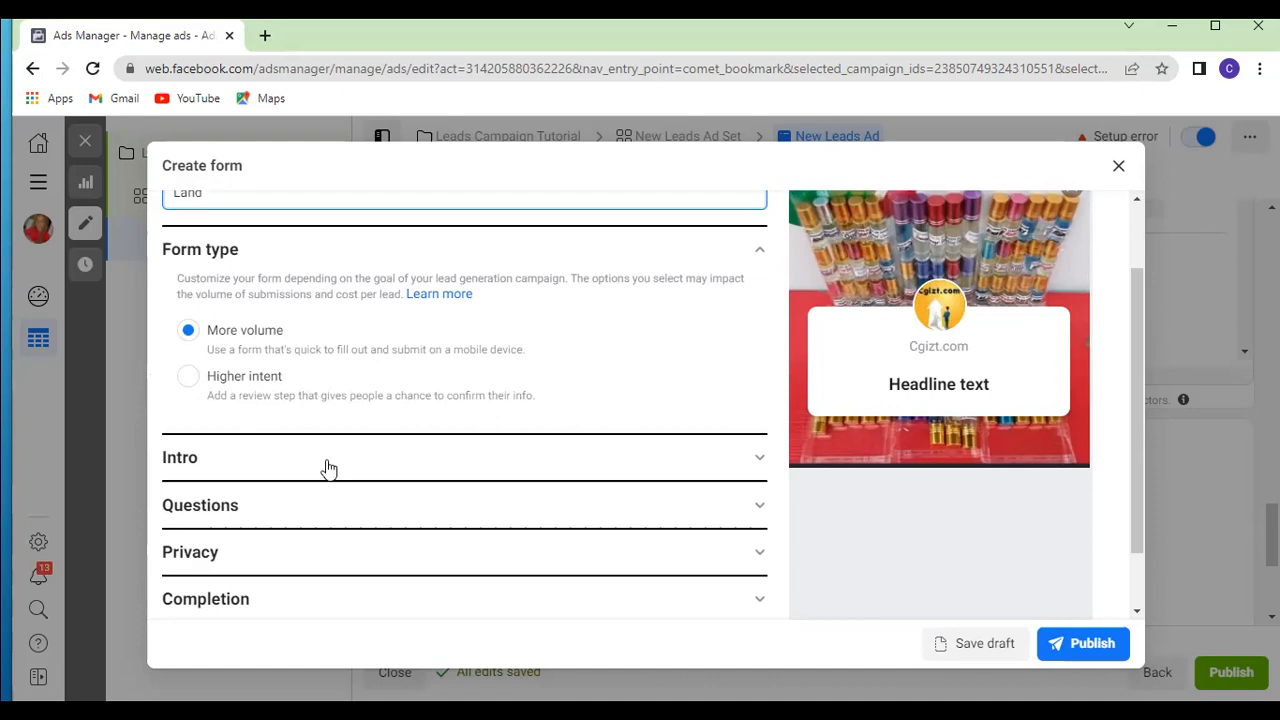
scroll(318, 455, down, 2)
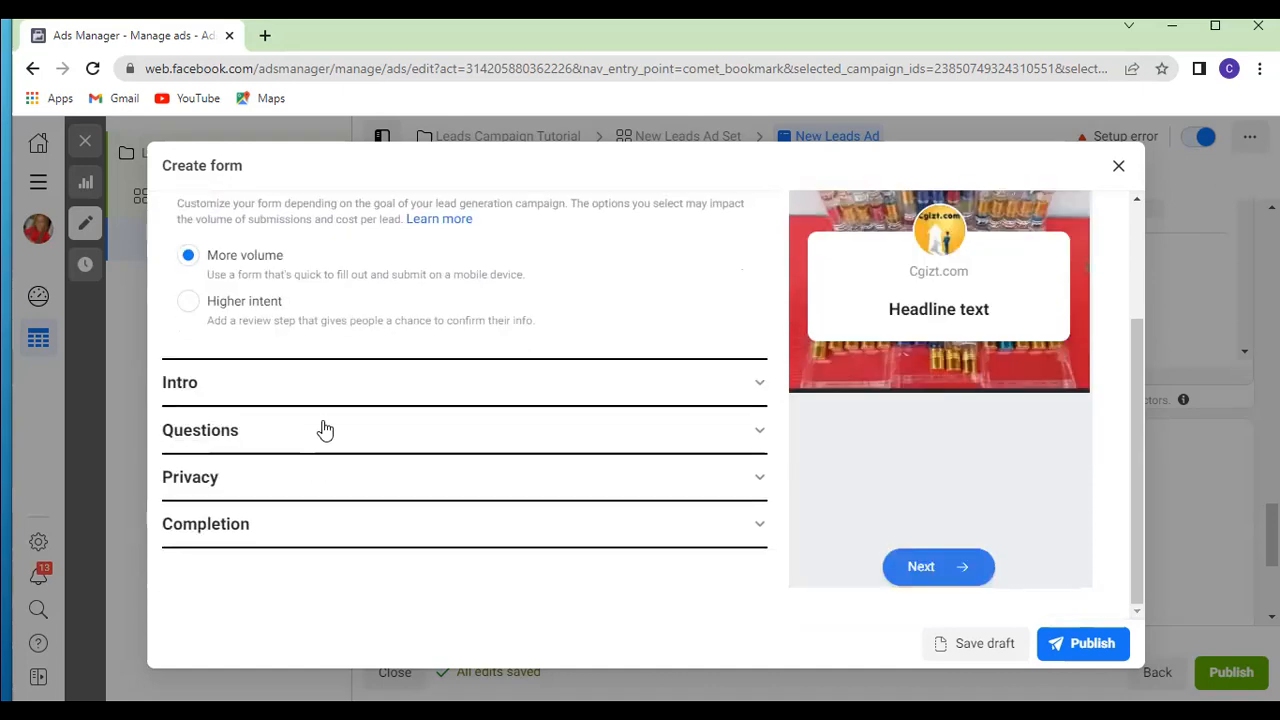
click(381, 375)
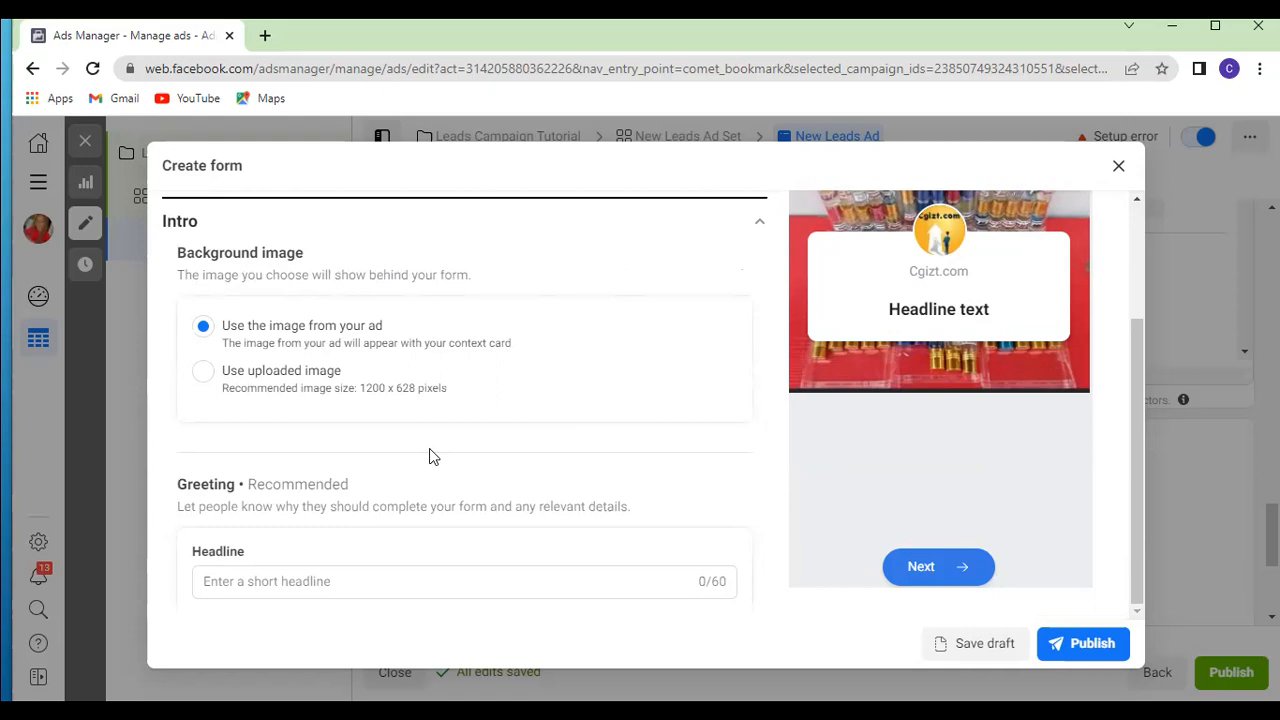
scroll(429, 456, down, 2)
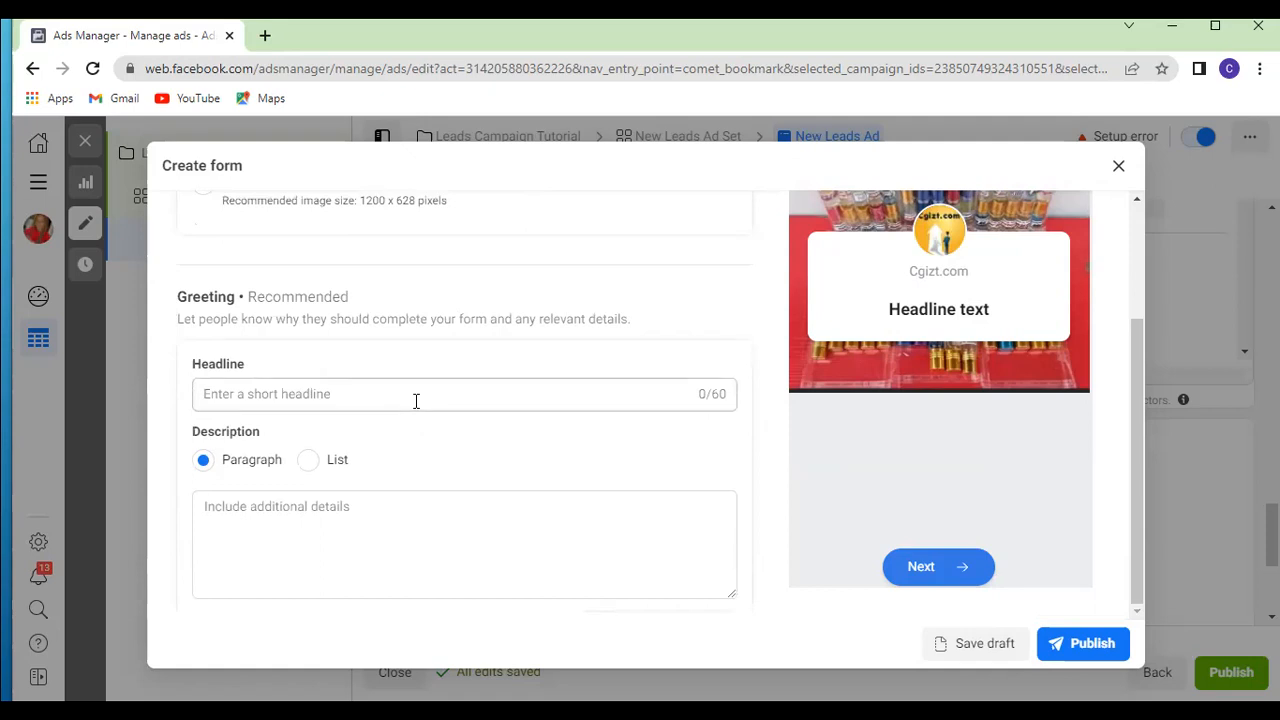
click(416, 401)
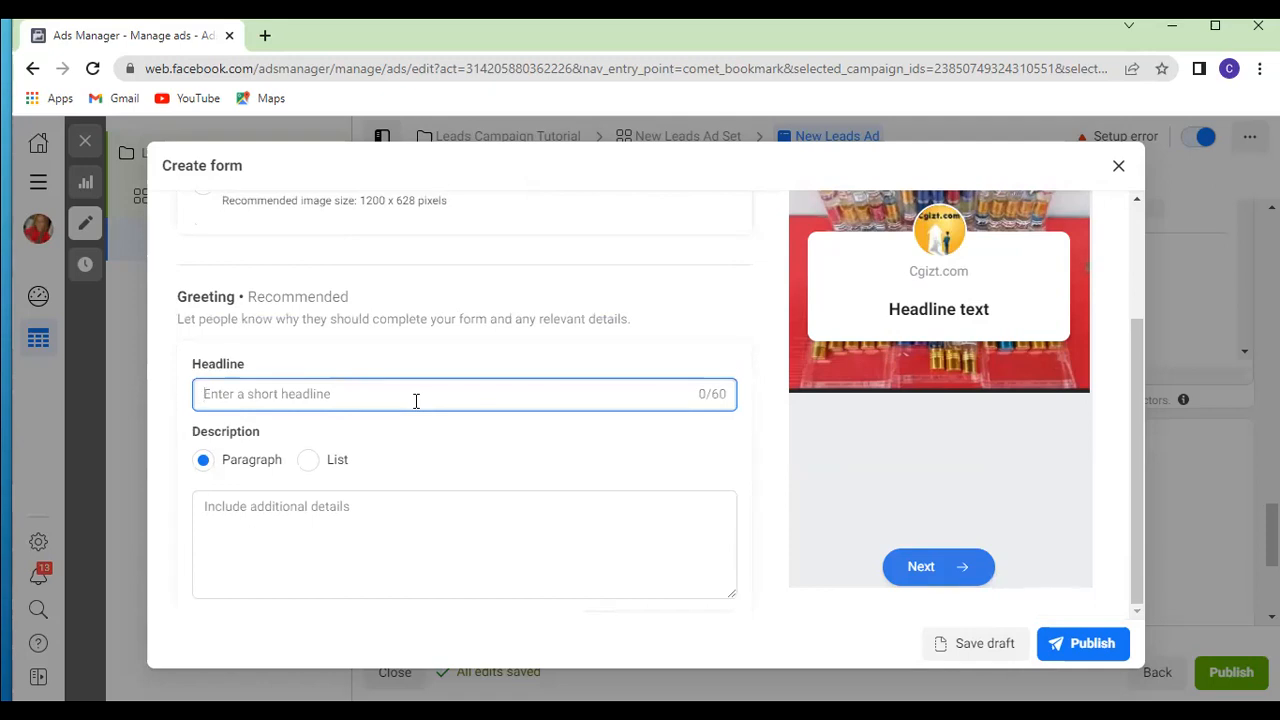
text(Let)
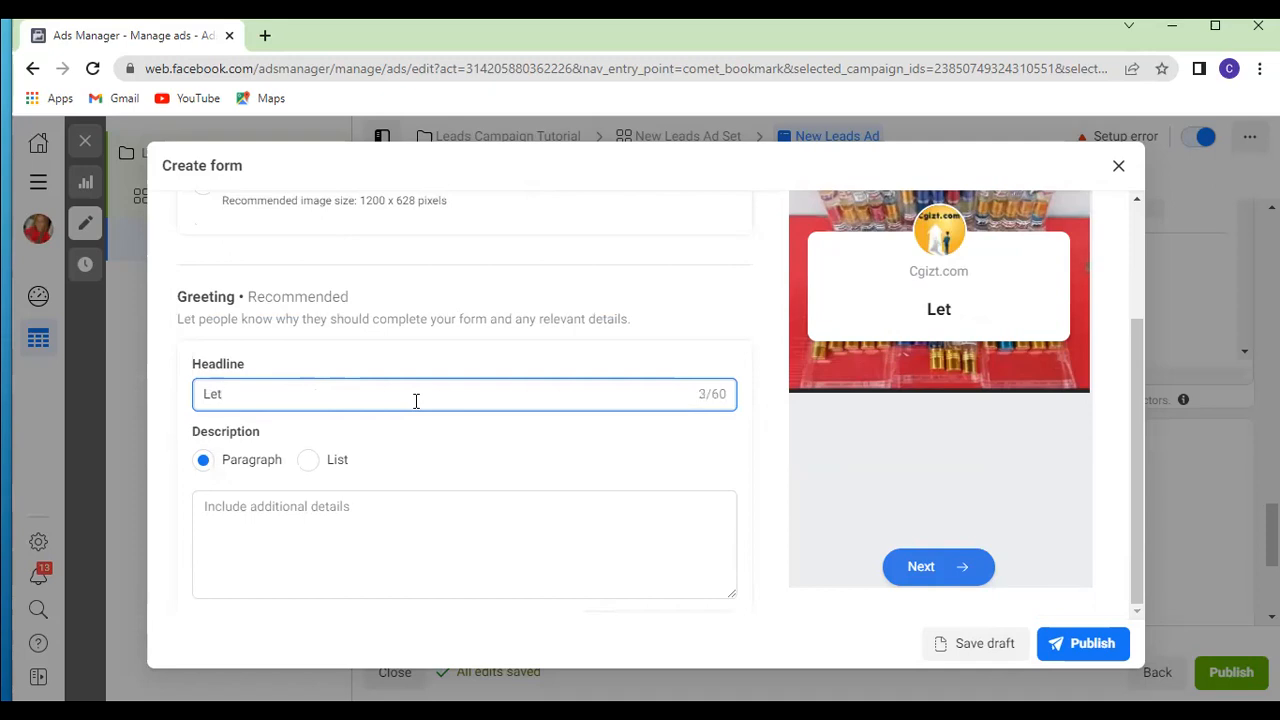
text('s talk about )
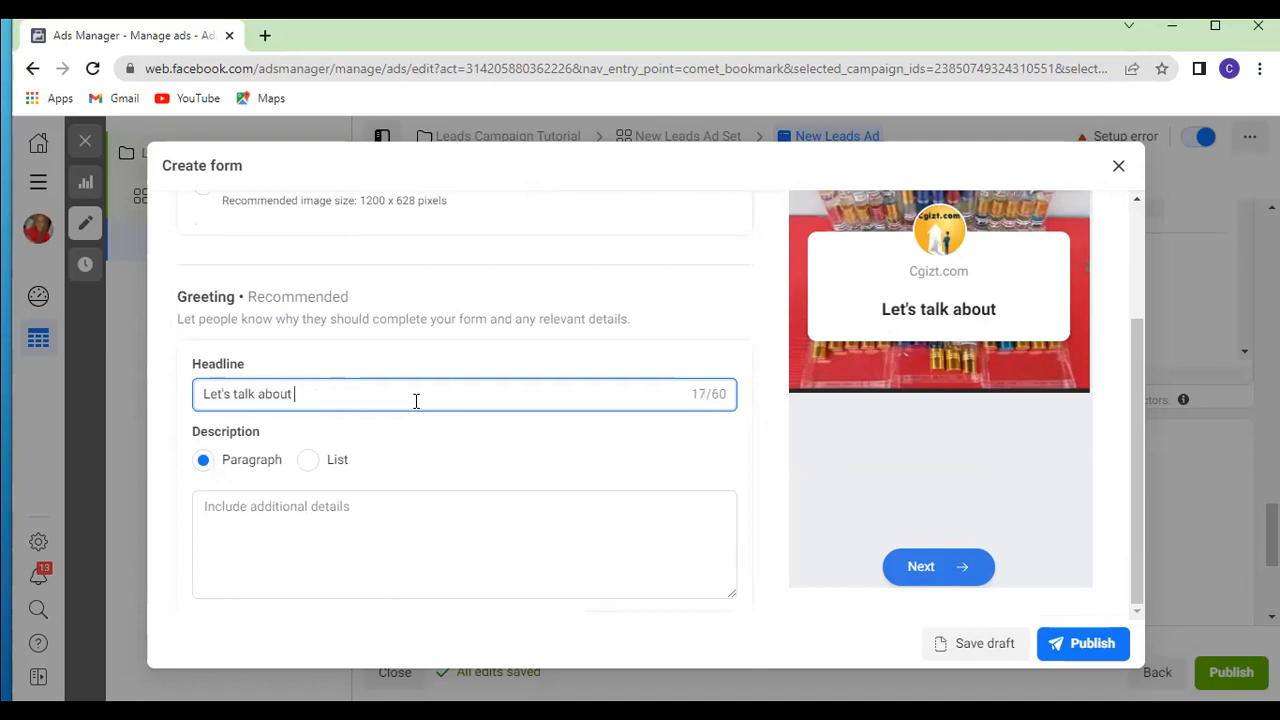
text(rea)
key(BackSpace)
key(BackSpace)
key(BackSpace)
text(R)
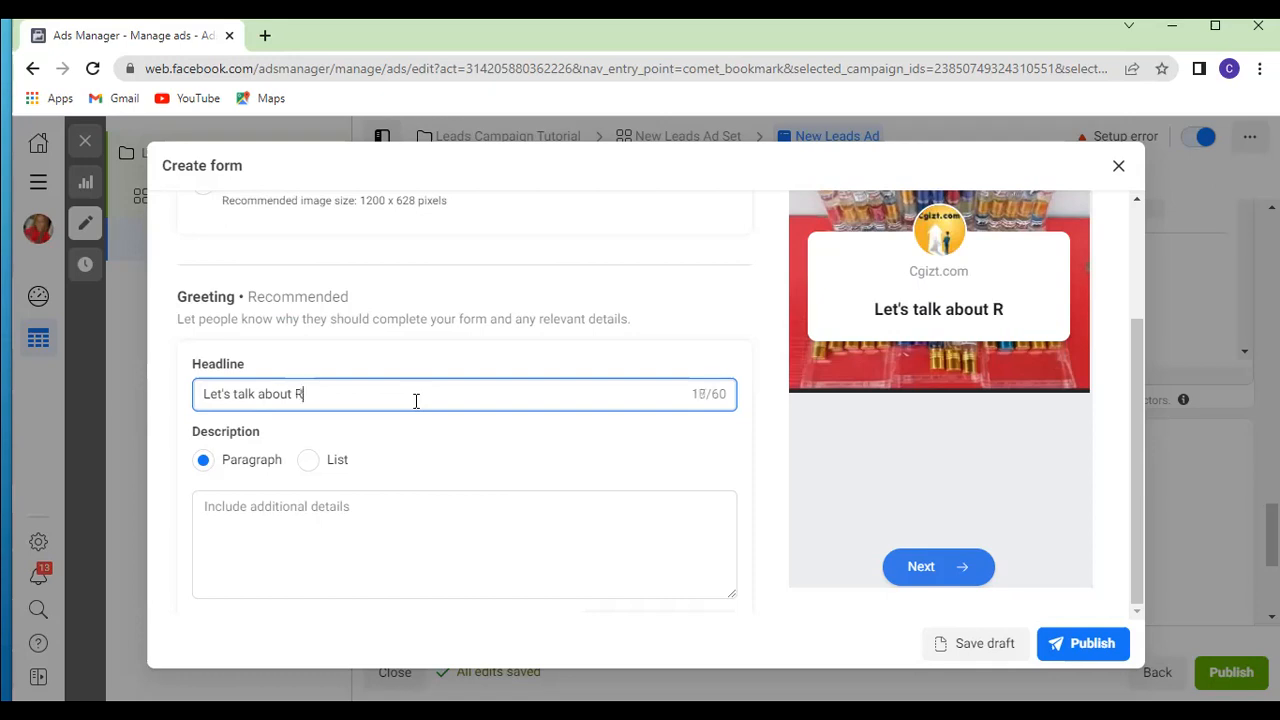
text(eal )
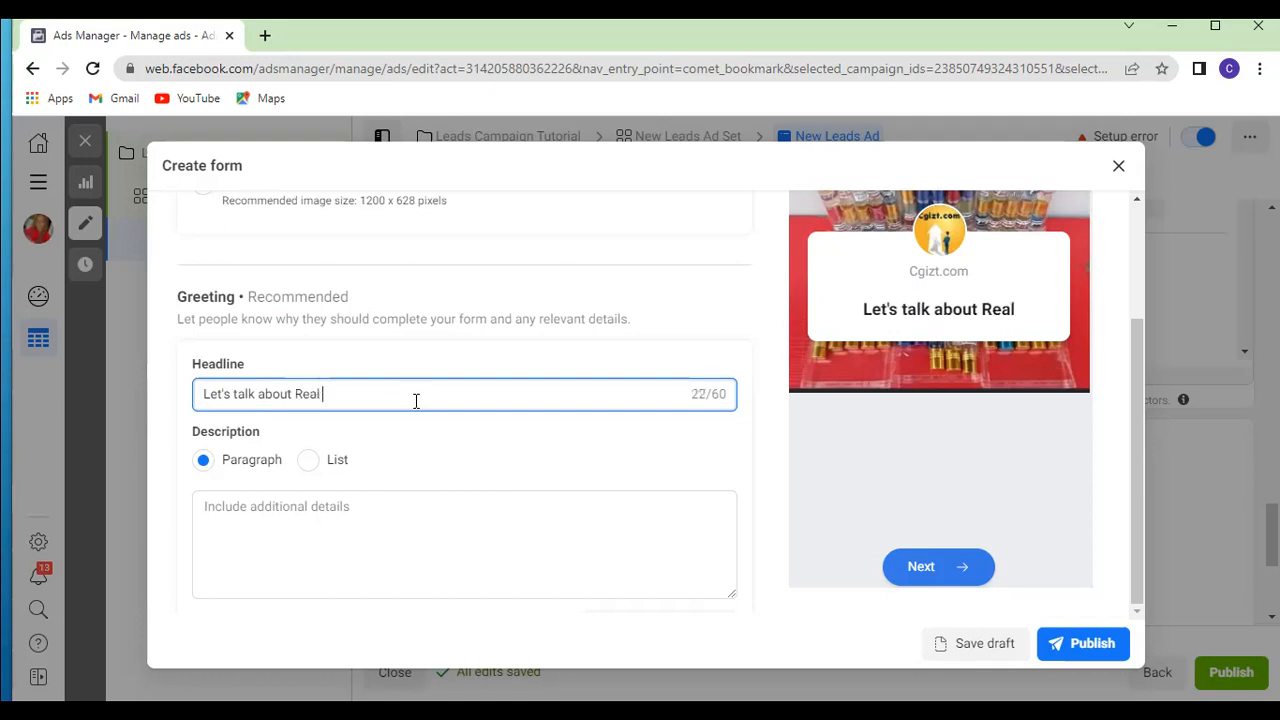
text(esta)
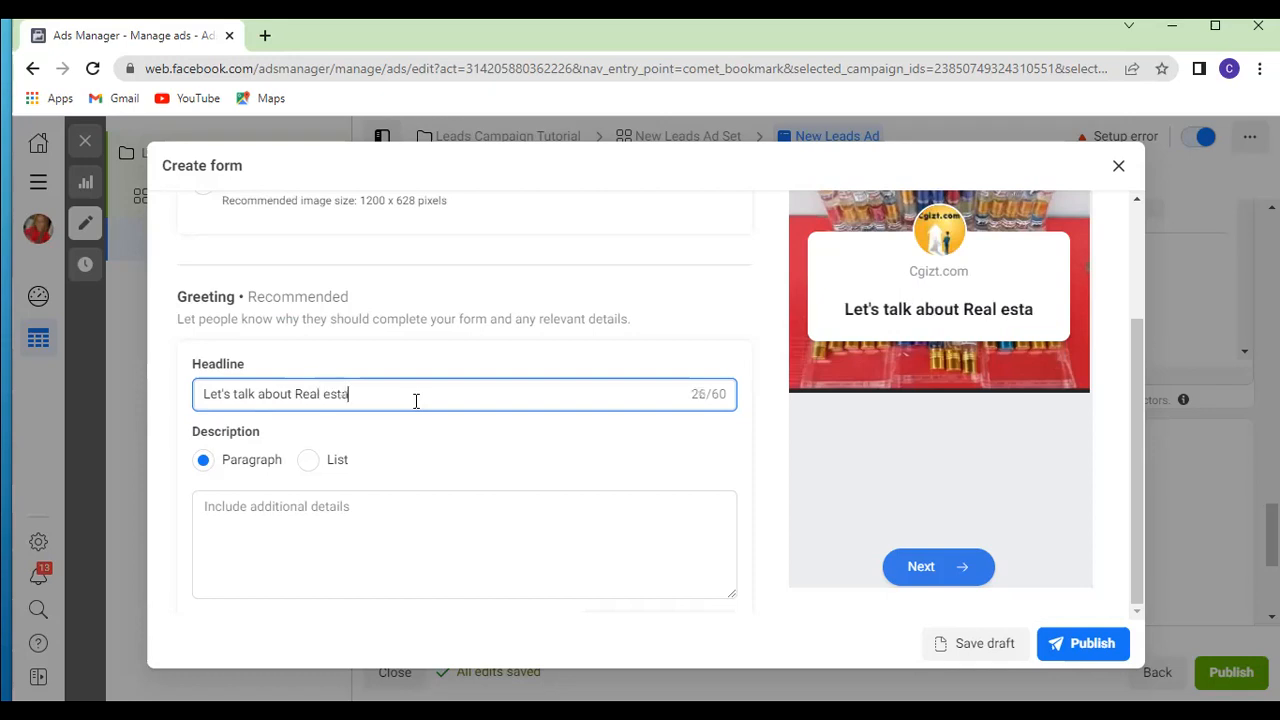
text(te)
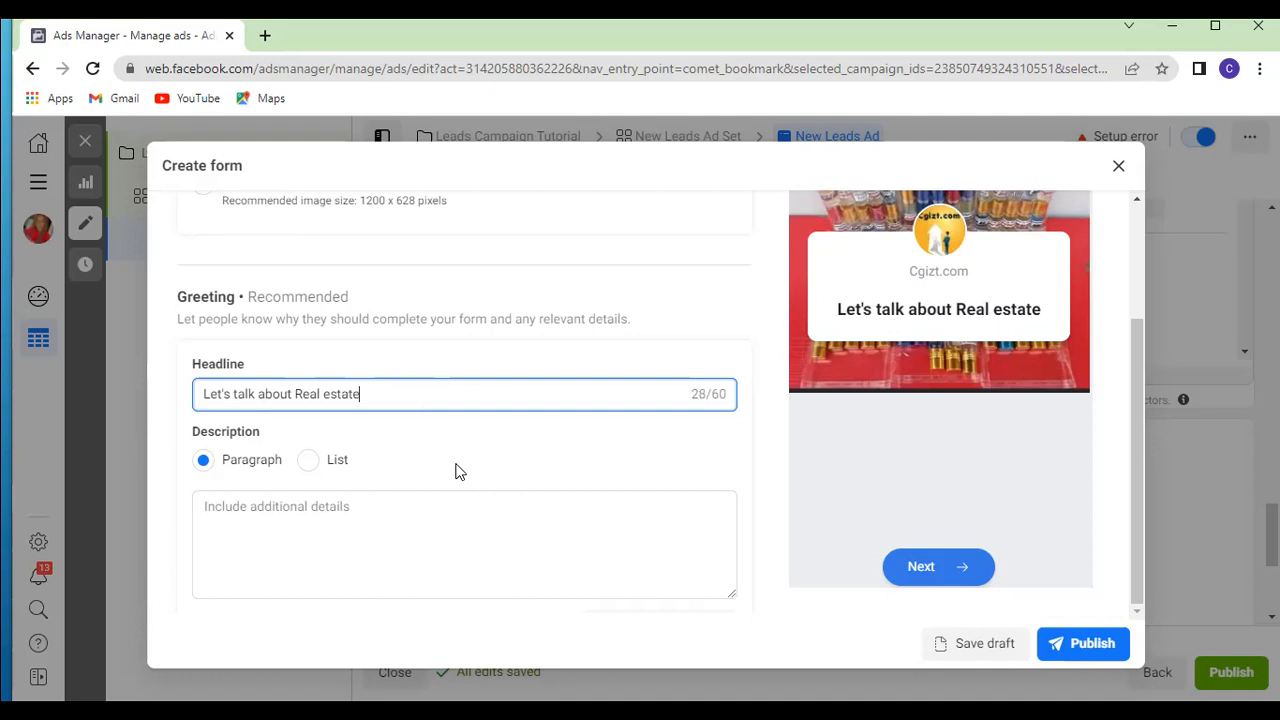
Step: Add Phone number from the contact fields to the prefill questions in the form's Questions section
scroll(455, 471, down, 2)
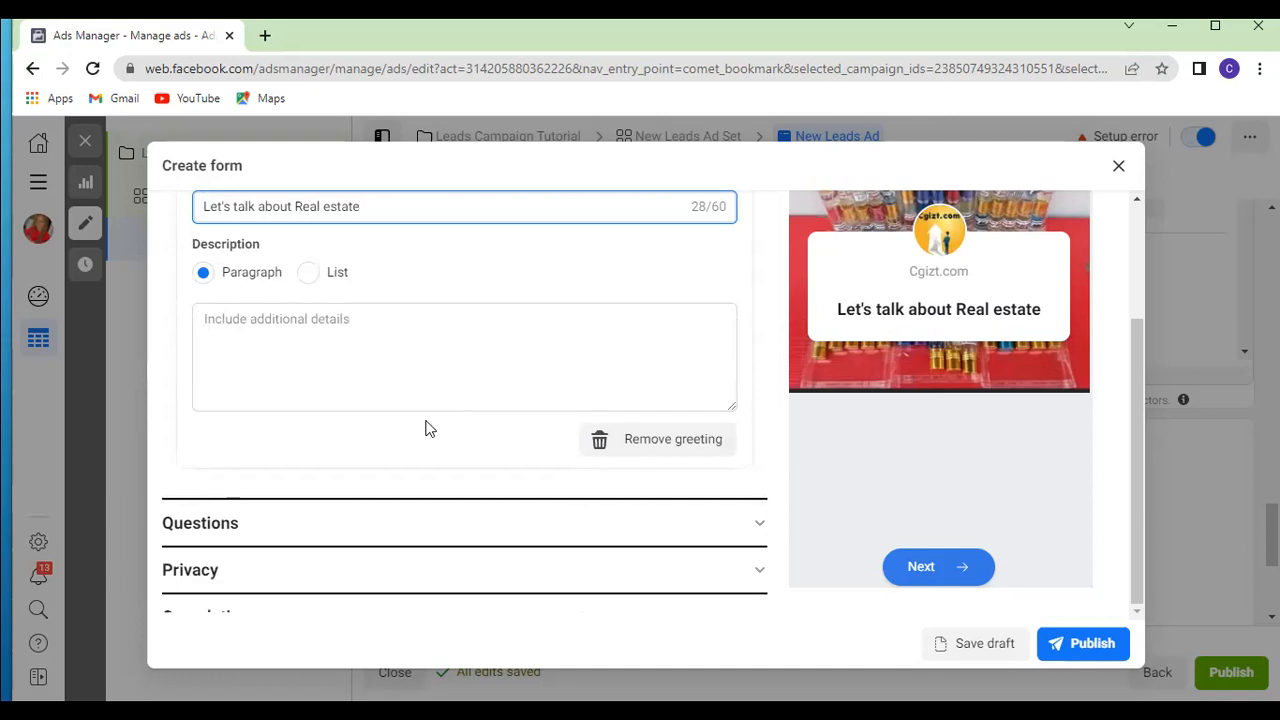
scroll(425, 428, down, 1)
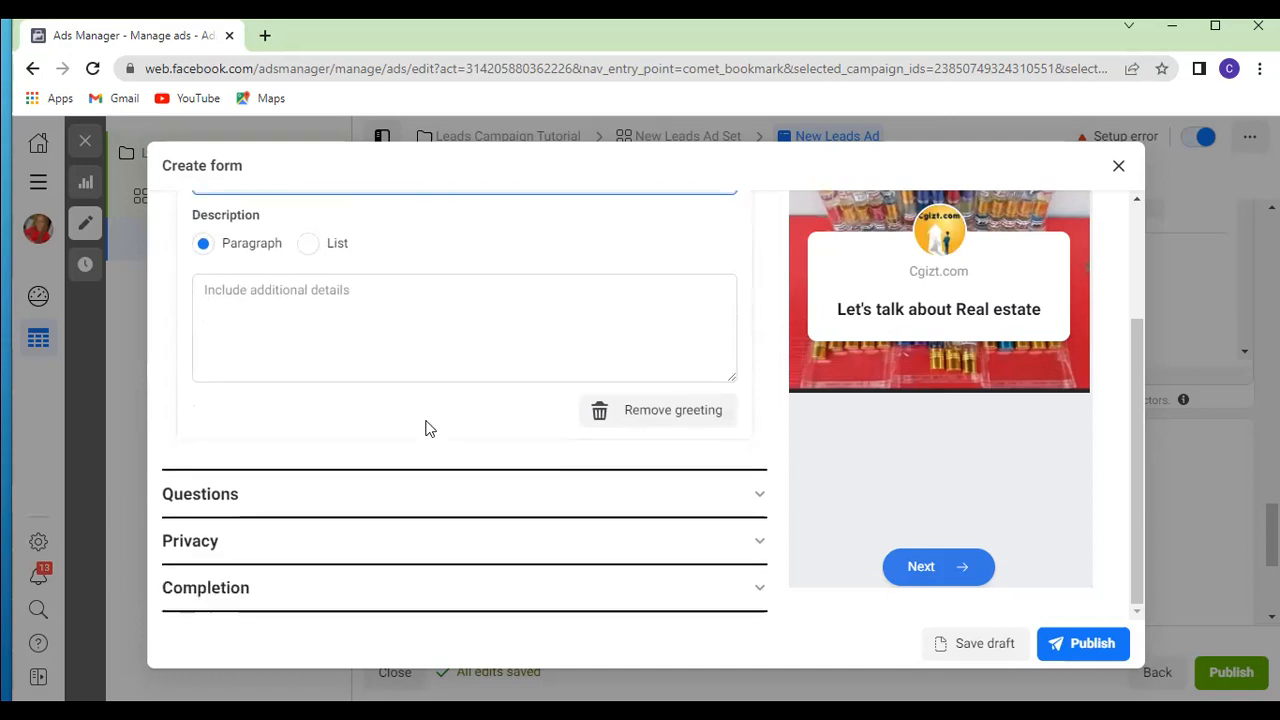
click(543, 500)
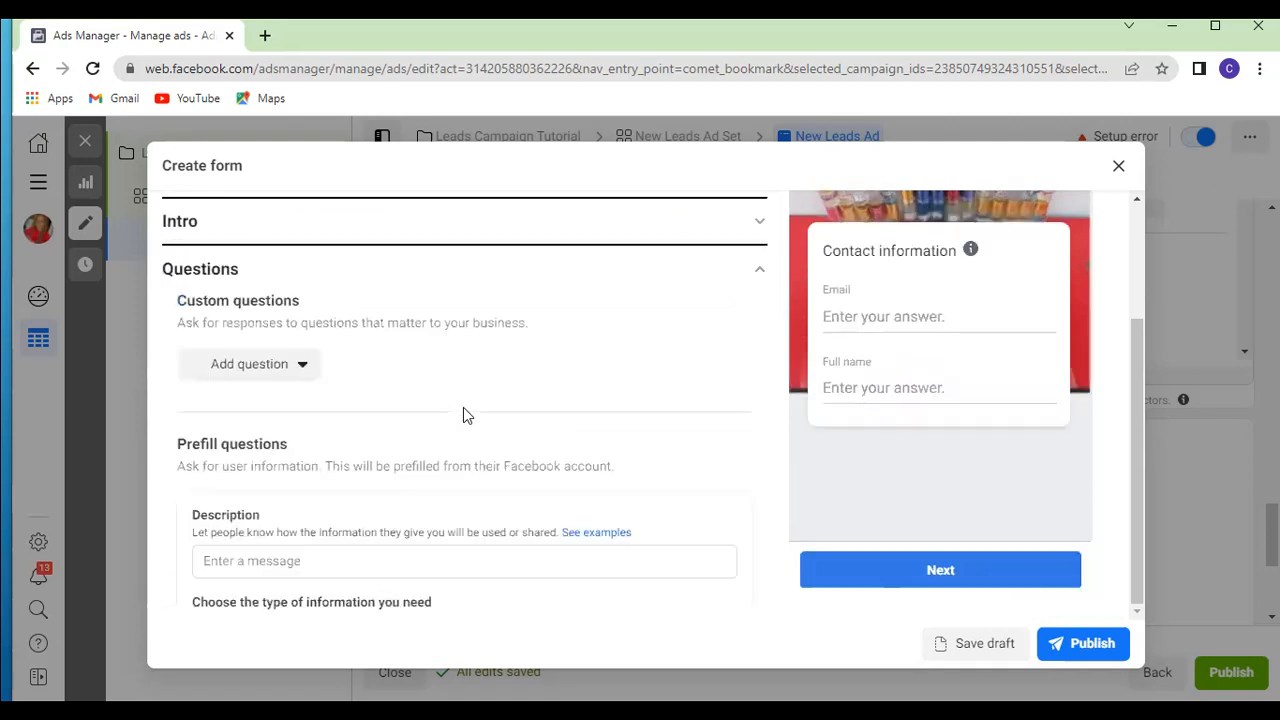
scroll(455, 378, up, 3)
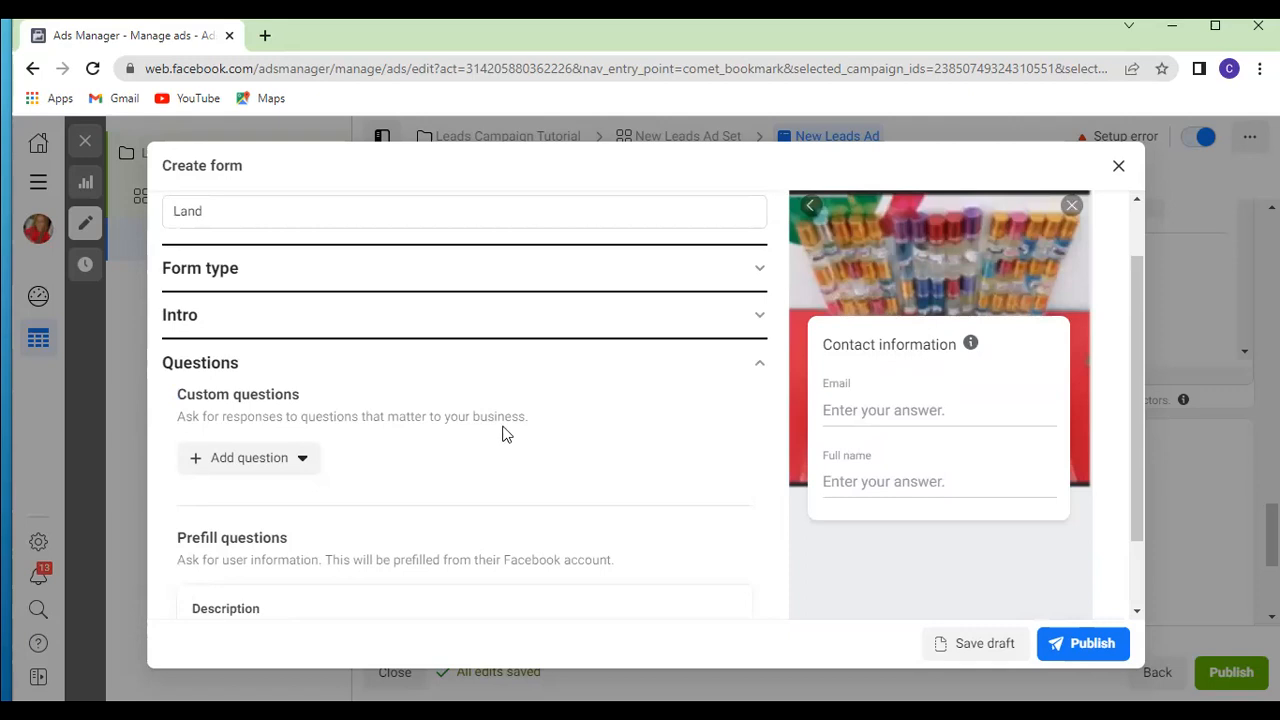
scroll(493, 420, down, 2)
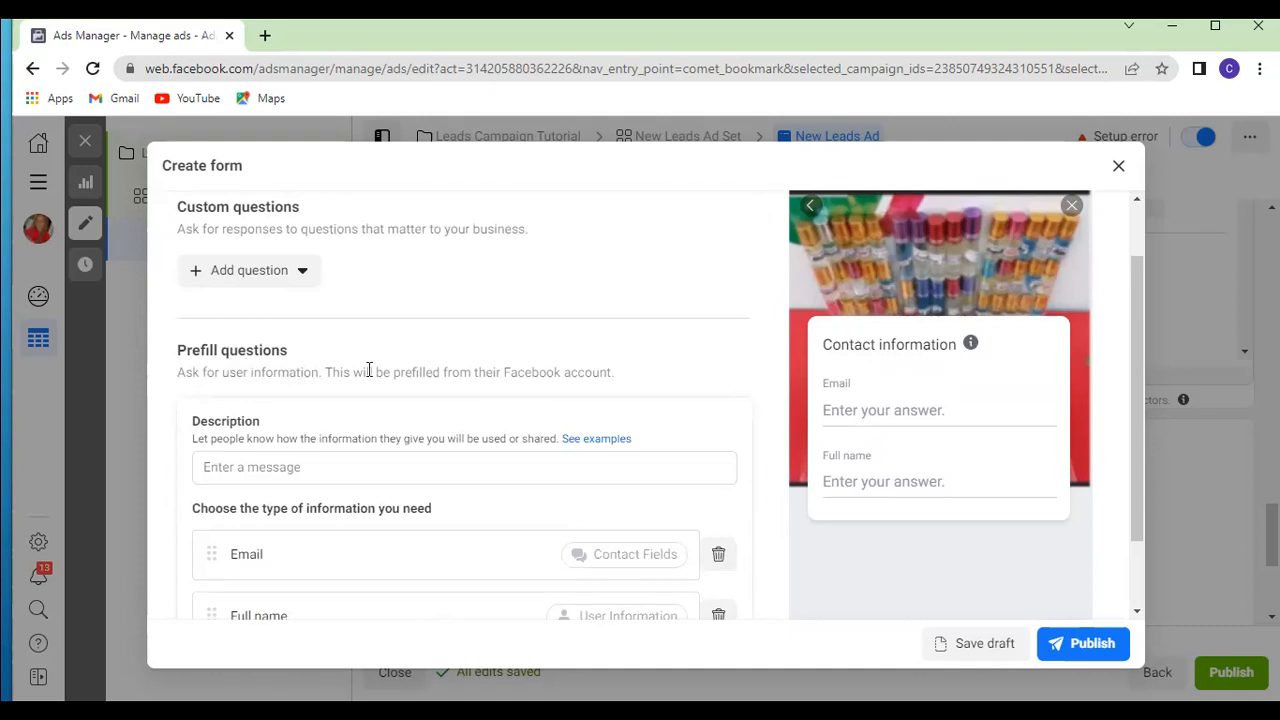
scroll(453, 380, down, 1)
scroll(453, 380, down, 1)
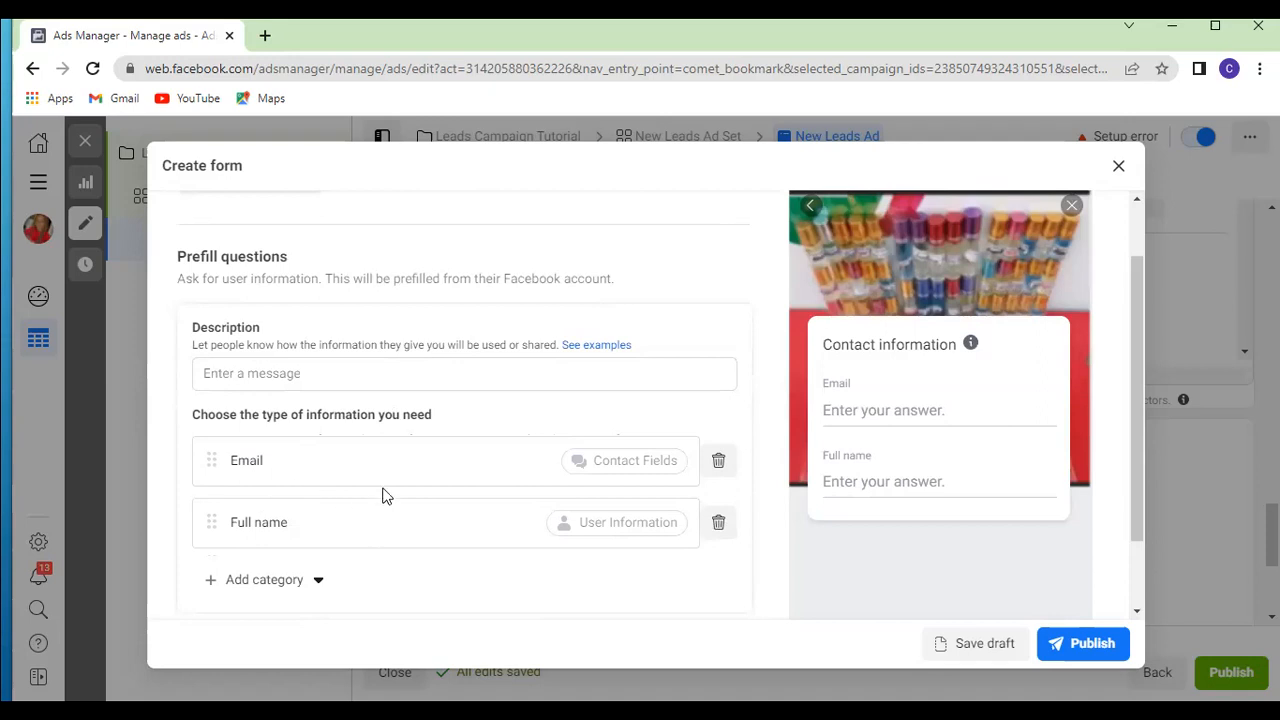
scroll(385, 495, down, 1)
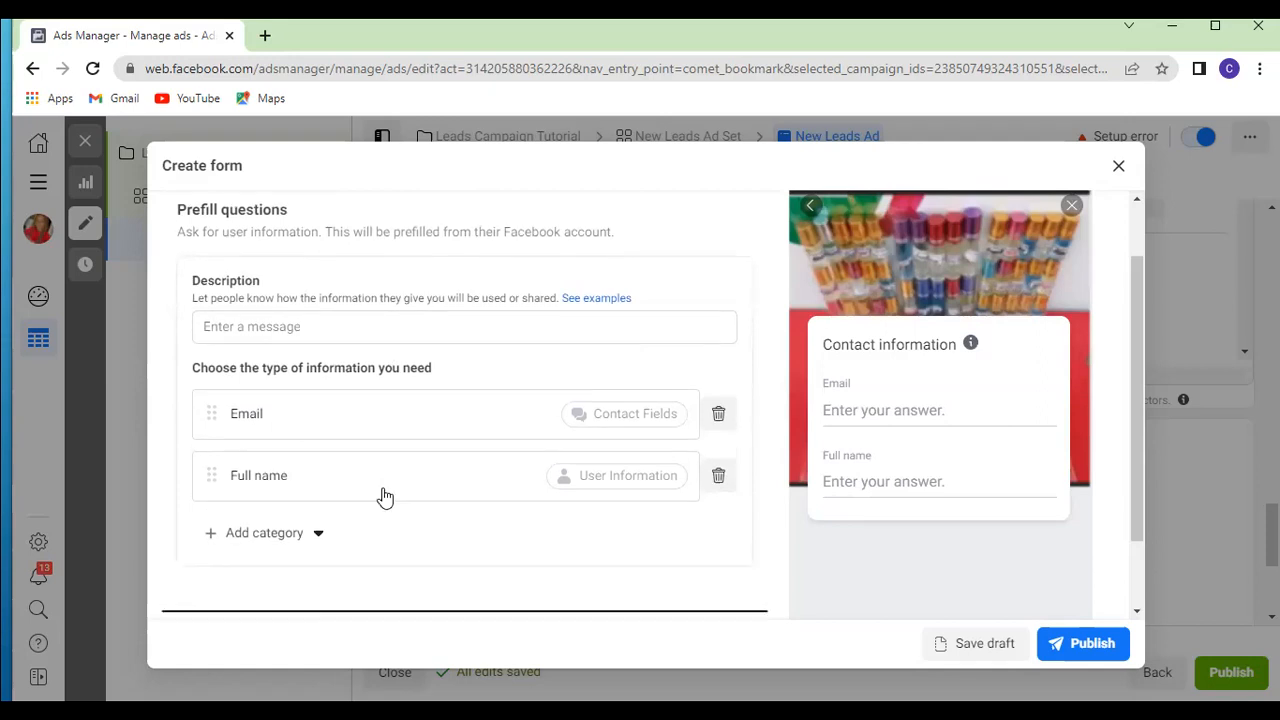
scroll(385, 497, down, 2)
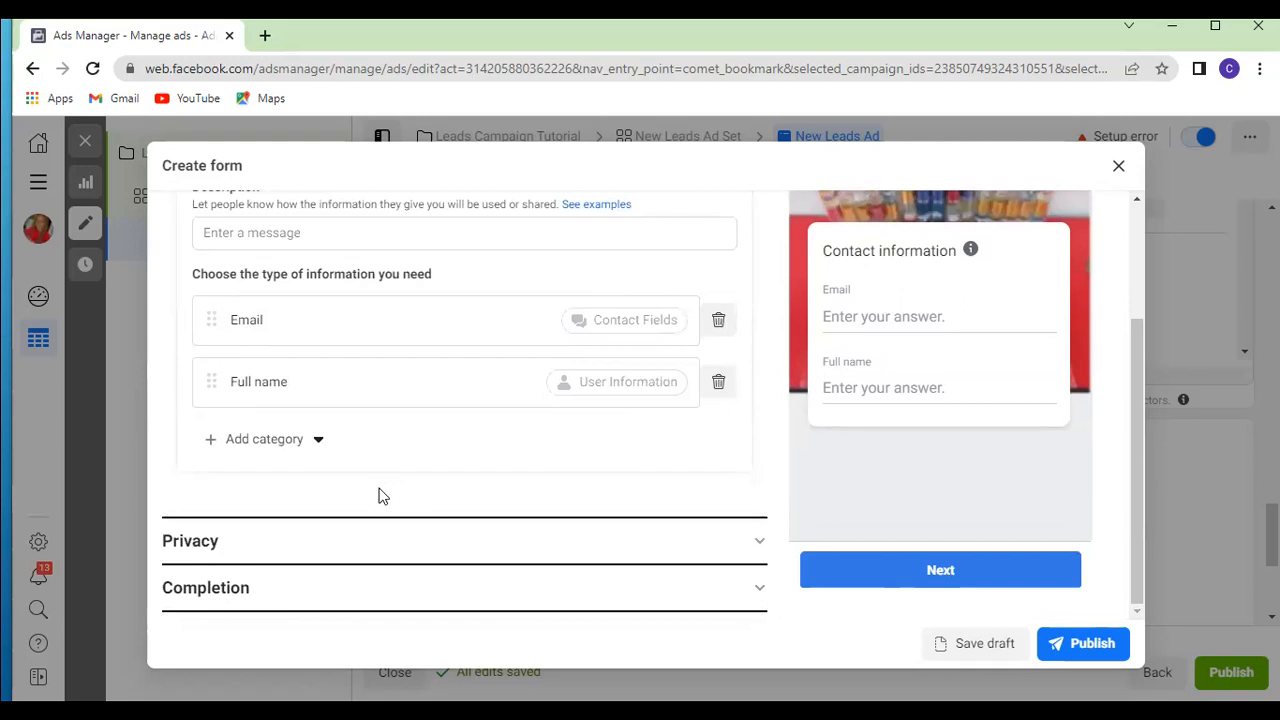
click(256, 449)
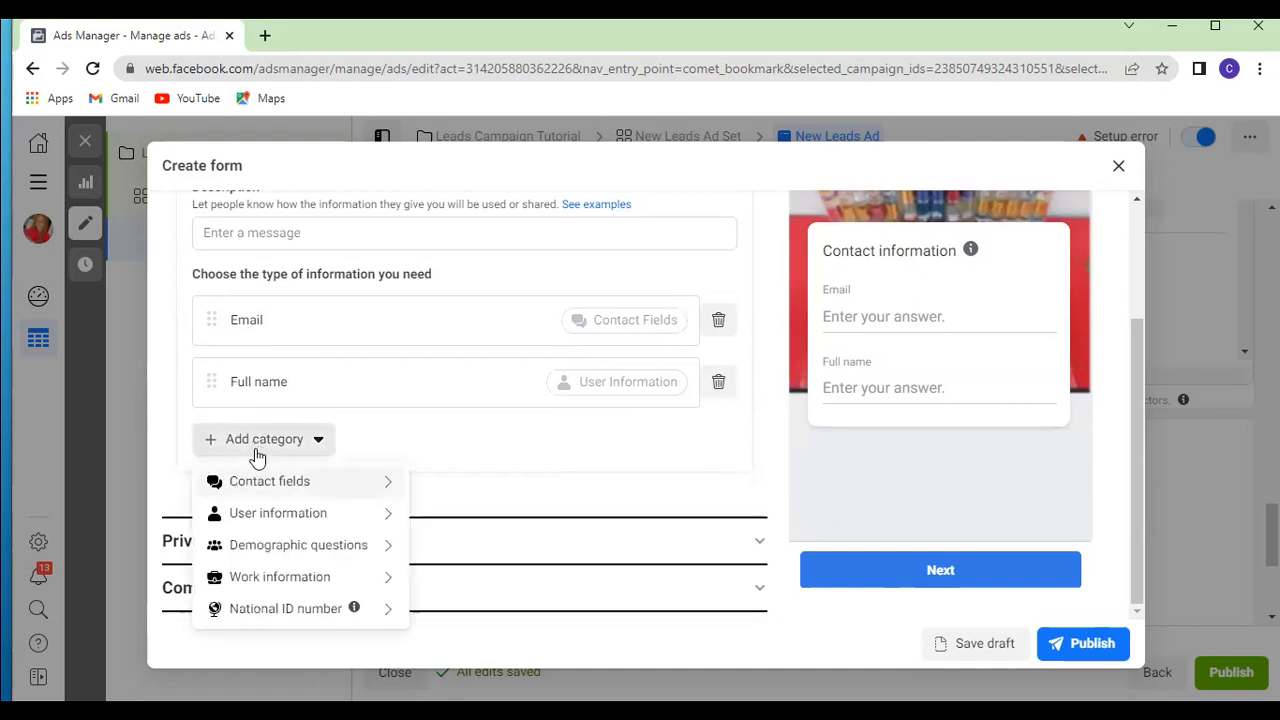
mouse_move(270, 548)
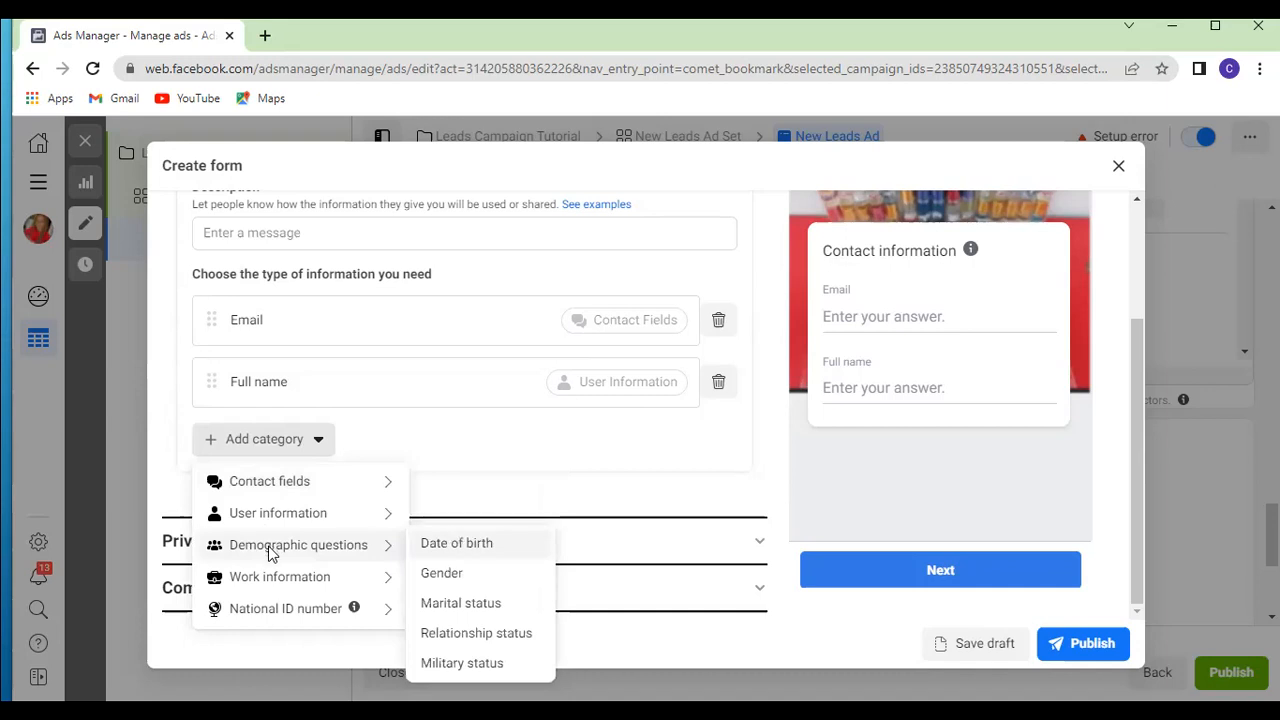
mouse_move(281, 581)
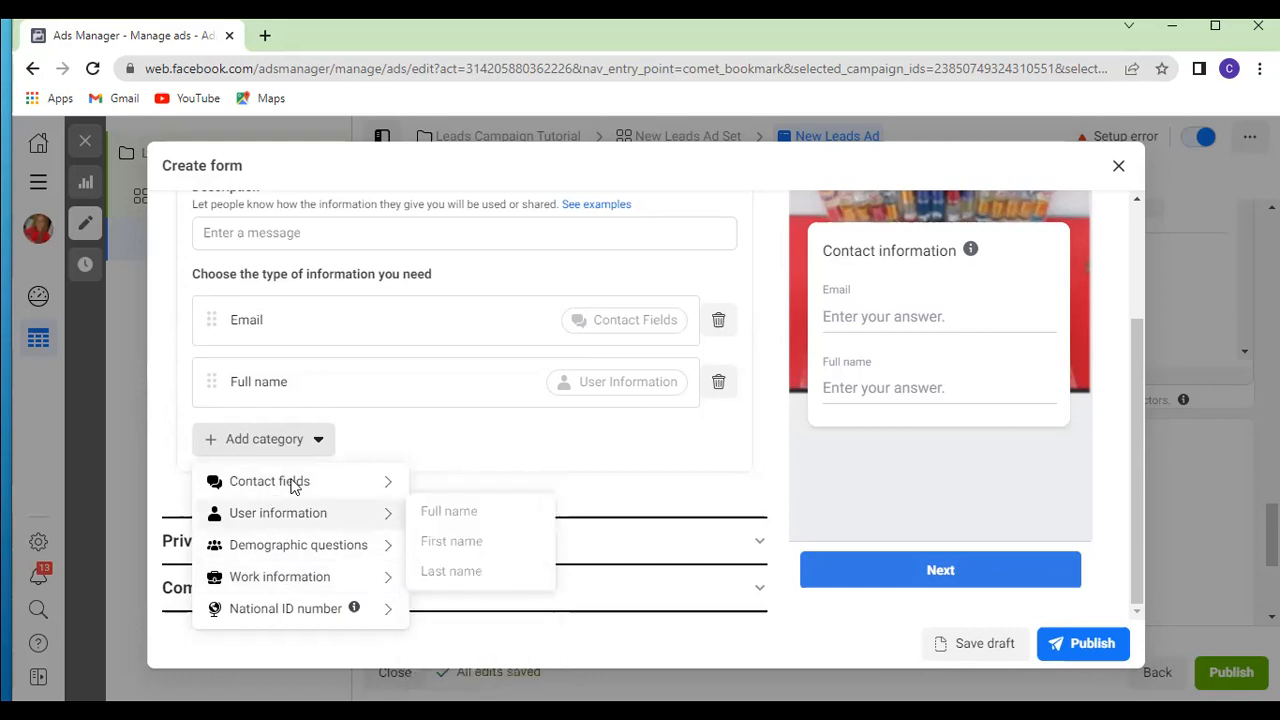
mouse_move(295, 484)
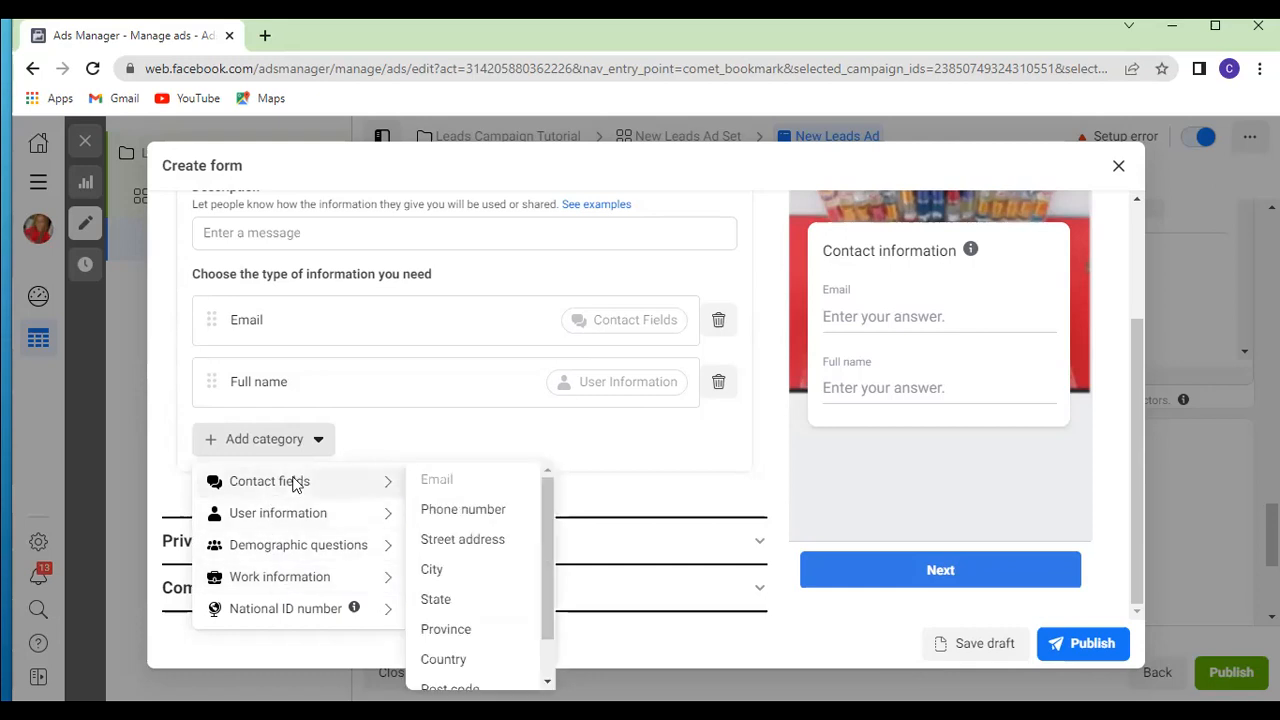
click(456, 511)
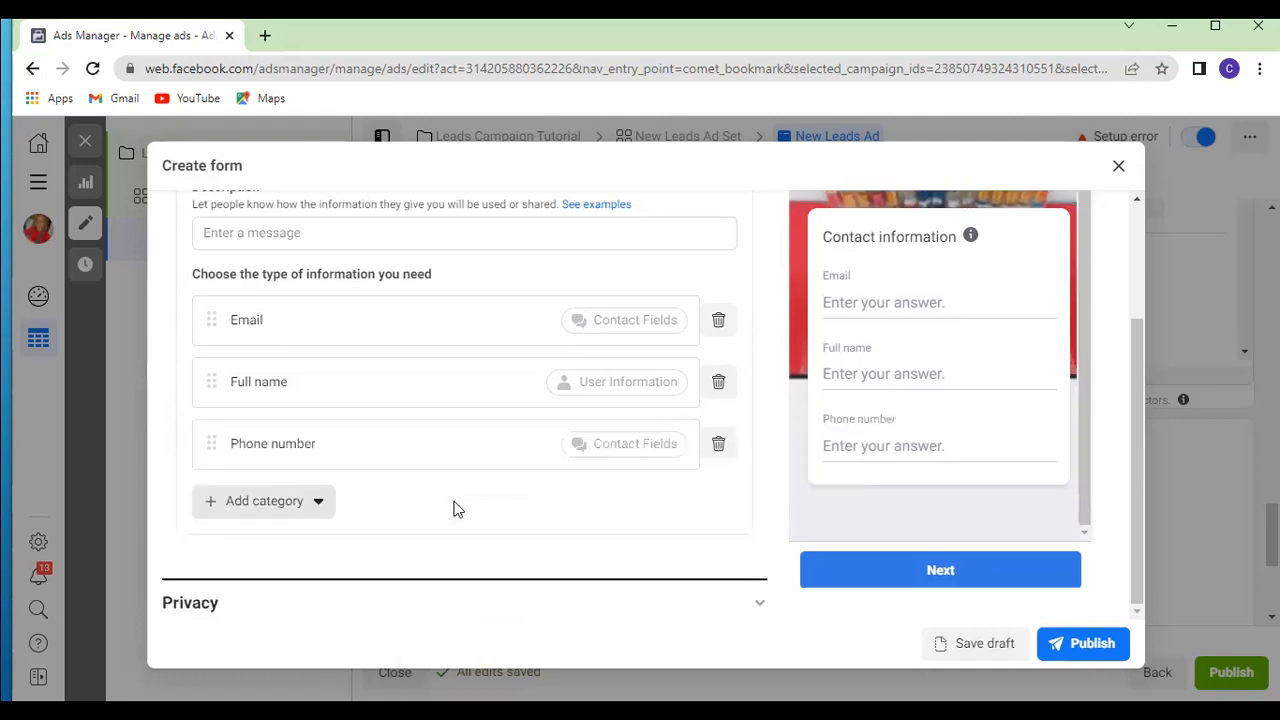
Step: Add State from the contact fields as another prefill question
click(282, 511)
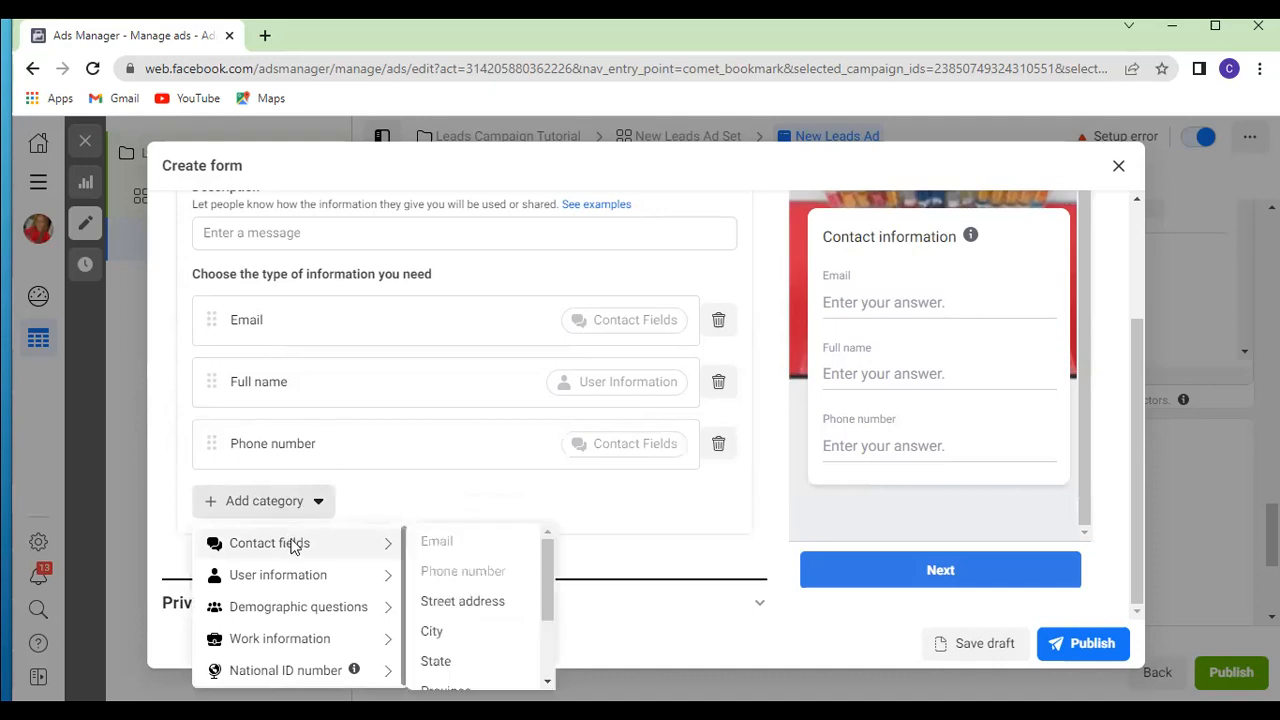
scroll(465, 590, down, 1)
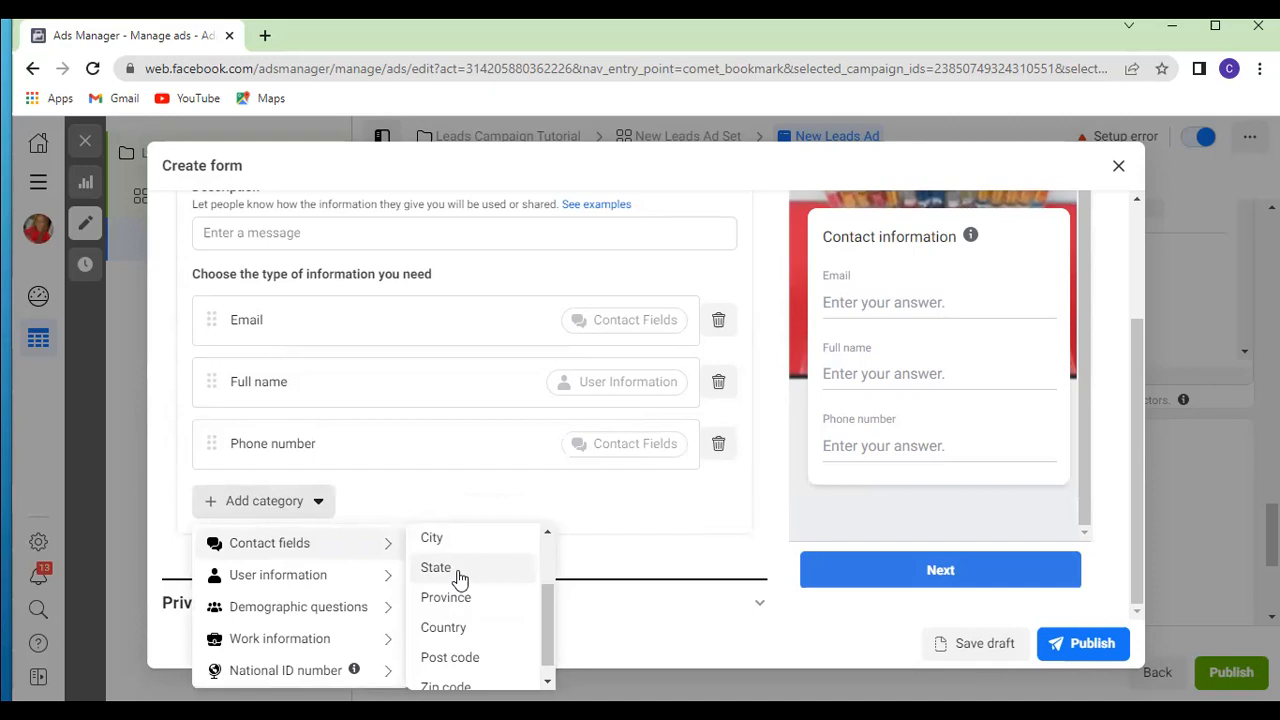
click(460, 556)
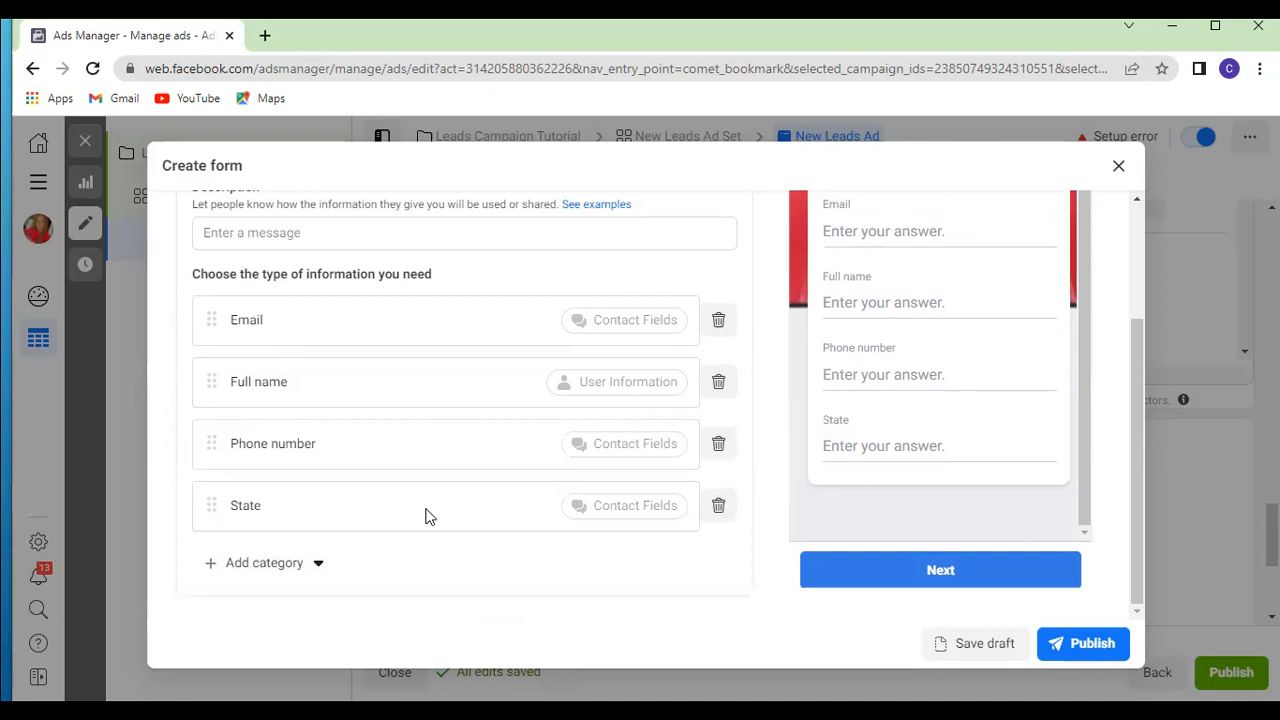
Step: Collapse the form's Questions section and expand its Privacy section
scroll(425, 516, down, 1)
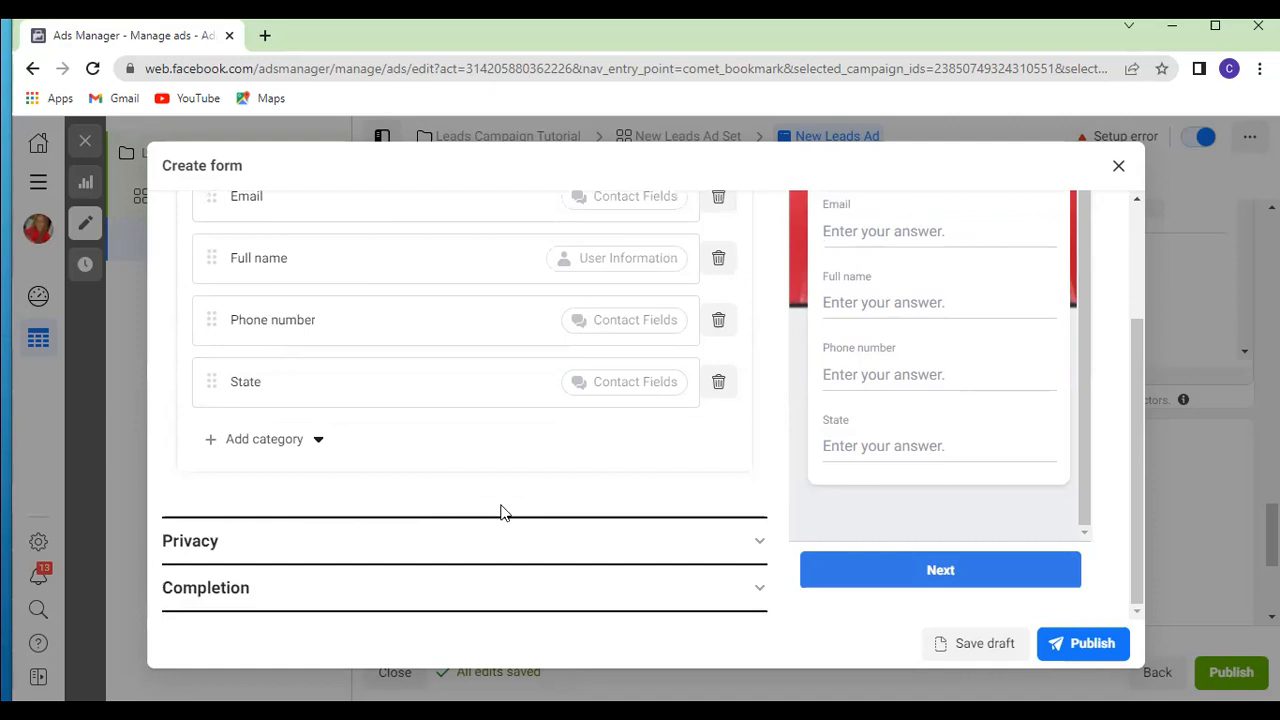
scroll(503, 513, up, 2)
scroll(503, 513, up, 1)
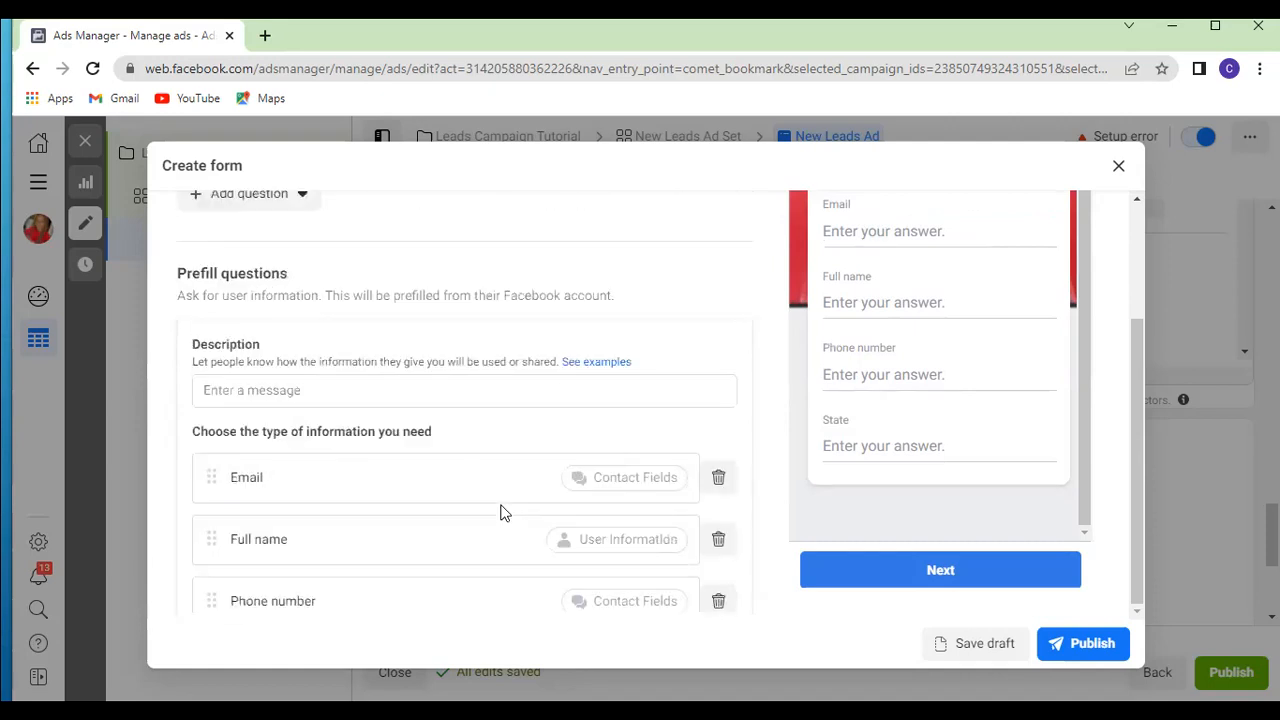
scroll(503, 513, up, 4)
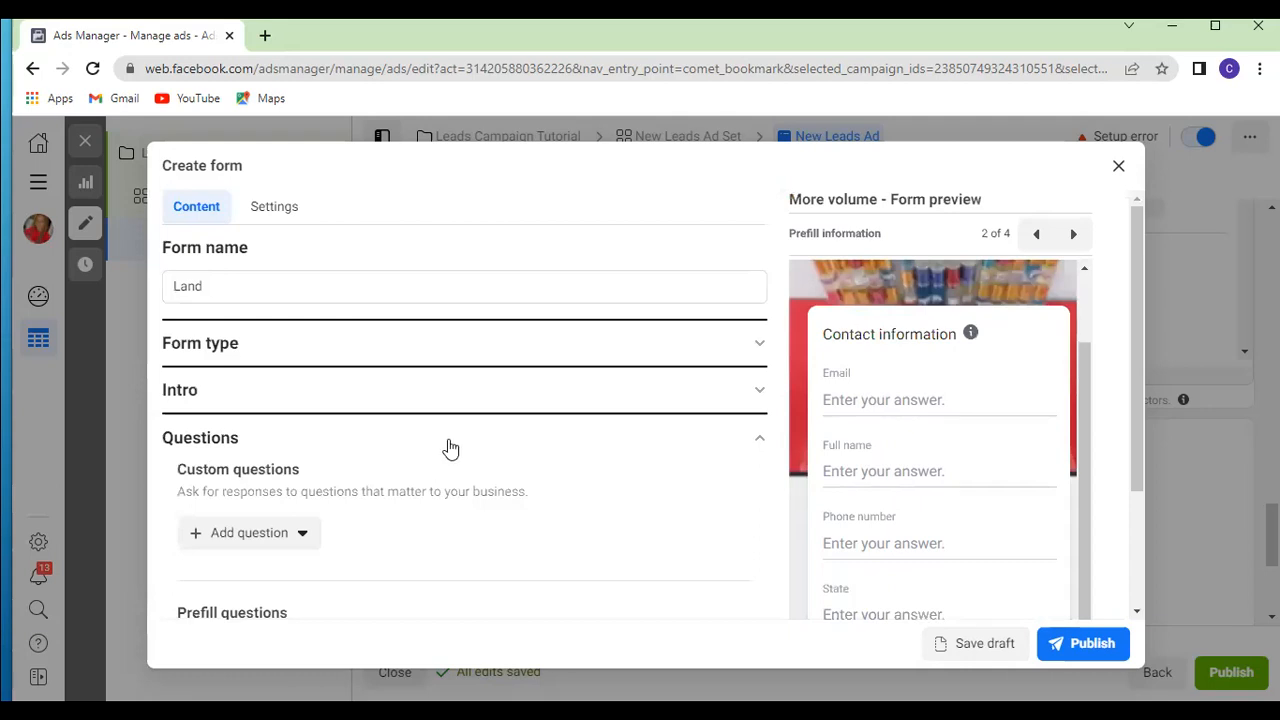
click(443, 449)
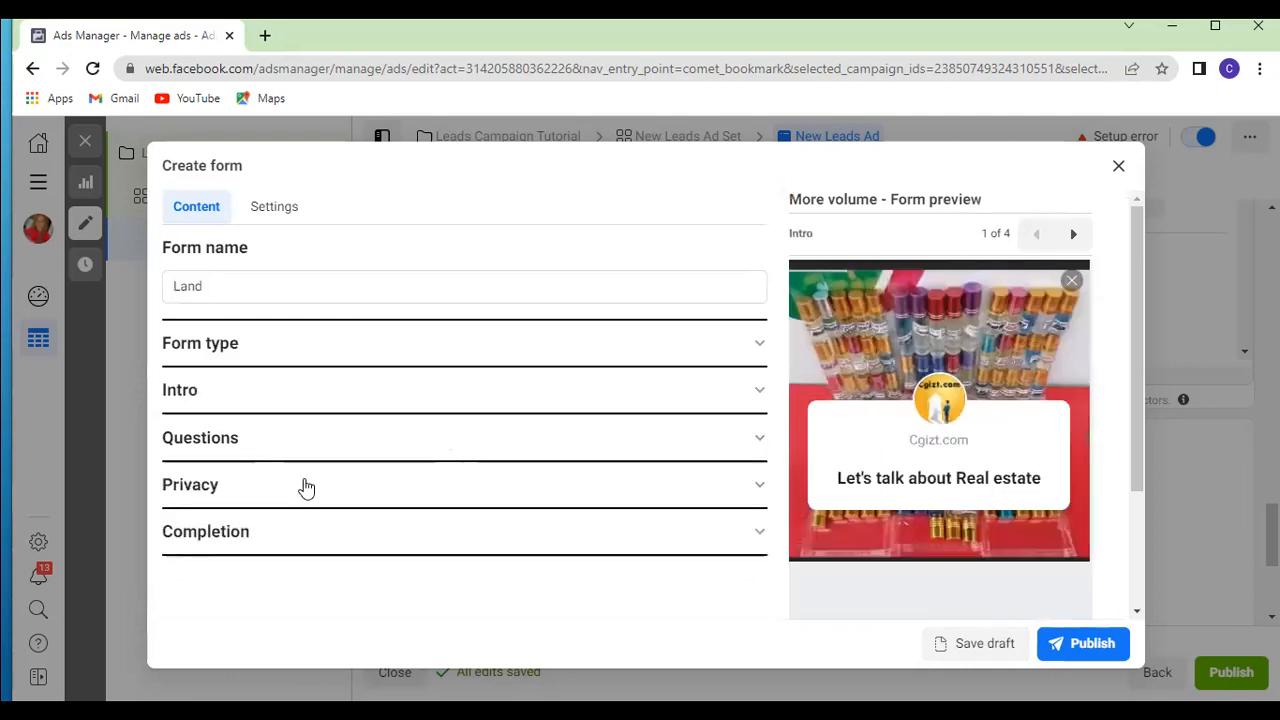
click(306, 487)
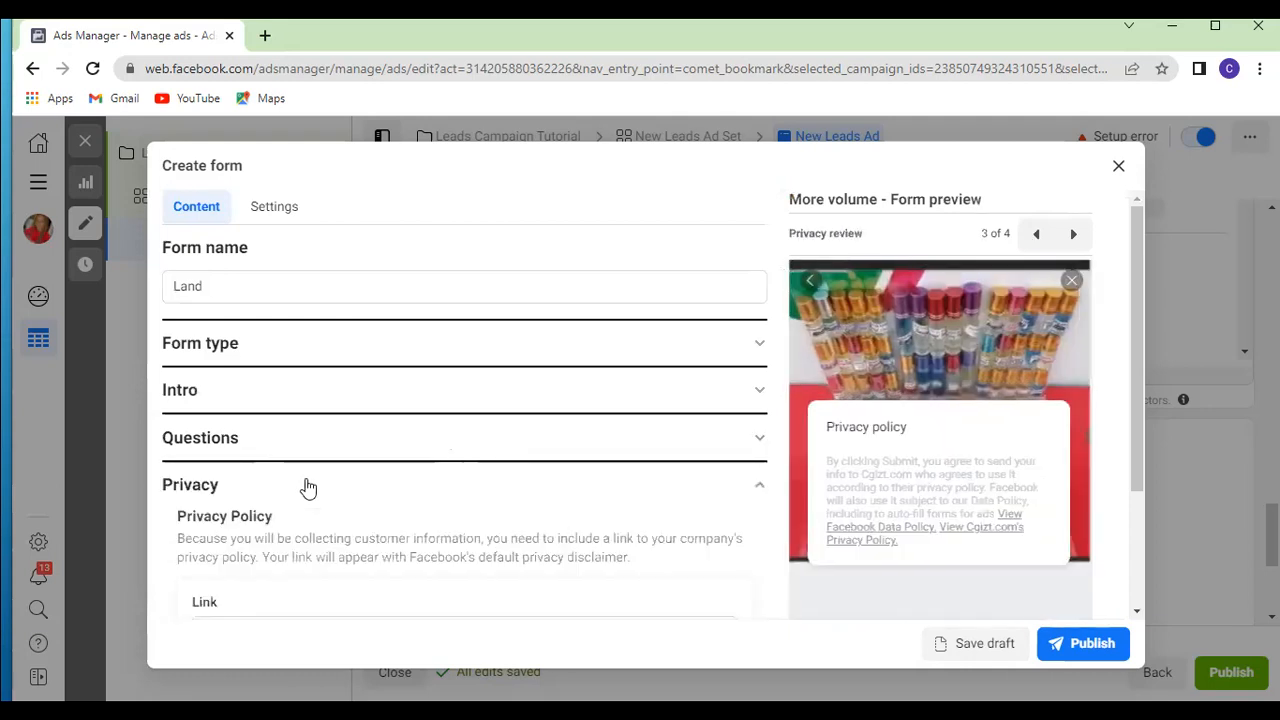
Step: Examine the privacy policy link and link text fields and the custom disclaimer option in the Privacy section
scroll(309, 487, down, 2)
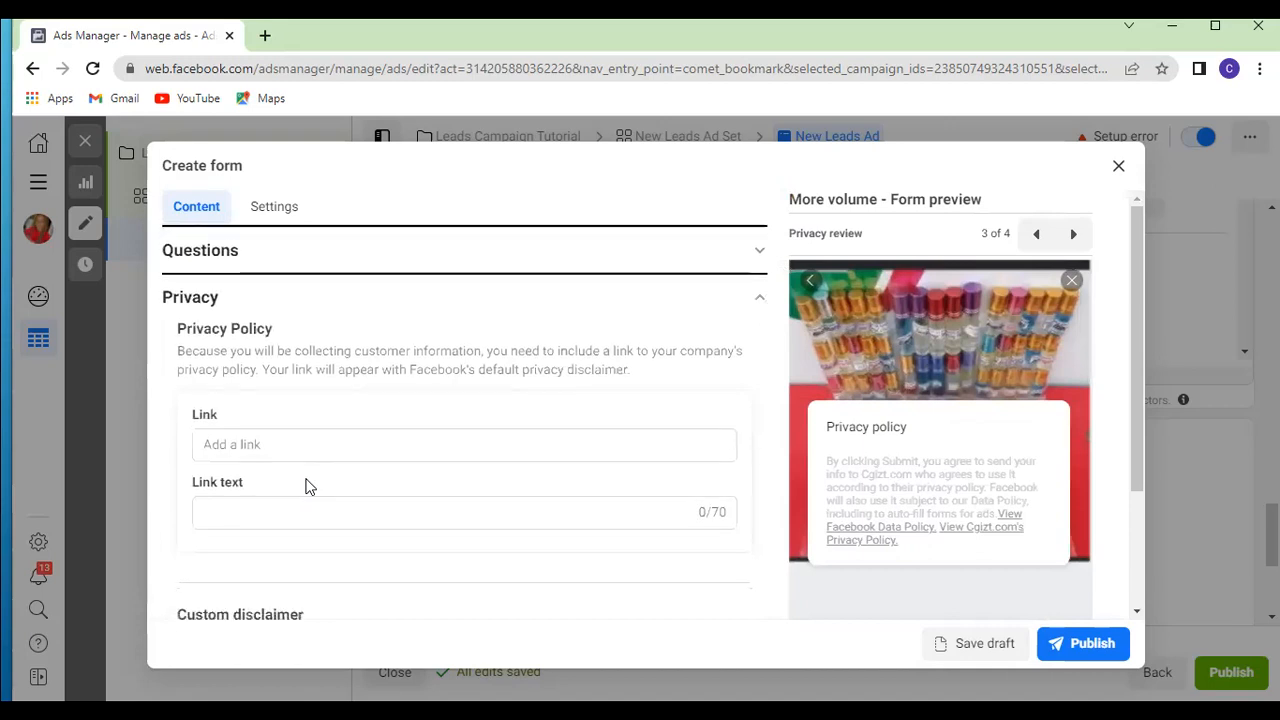
scroll(313, 487, down, 1)
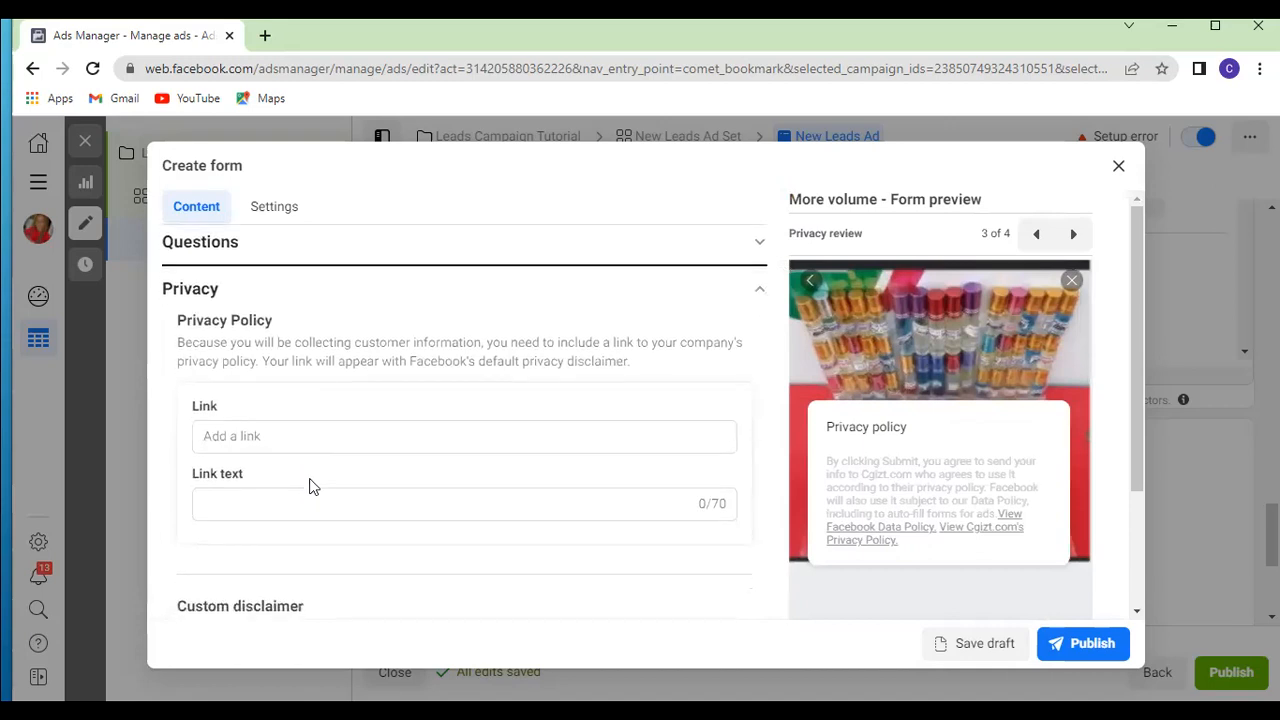
scroll(310, 487, down, 2)
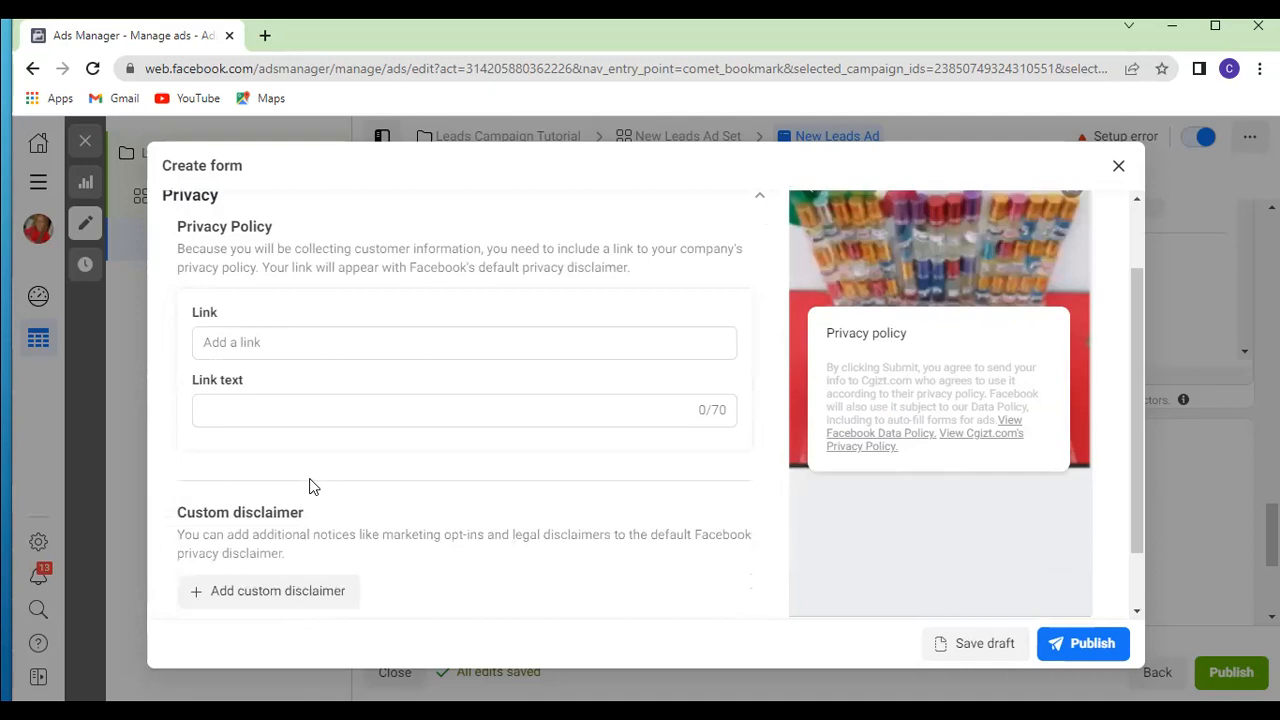
scroll(310, 487, down, 2)
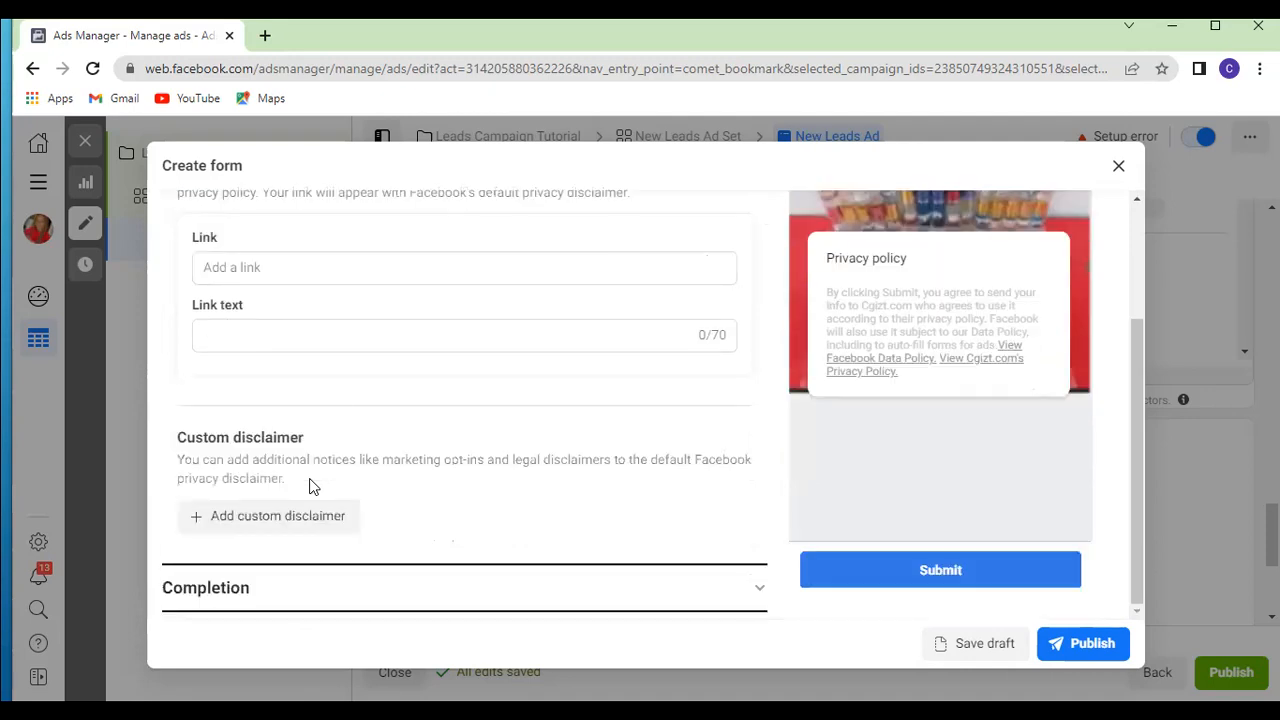
scroll(313, 487, up, 1)
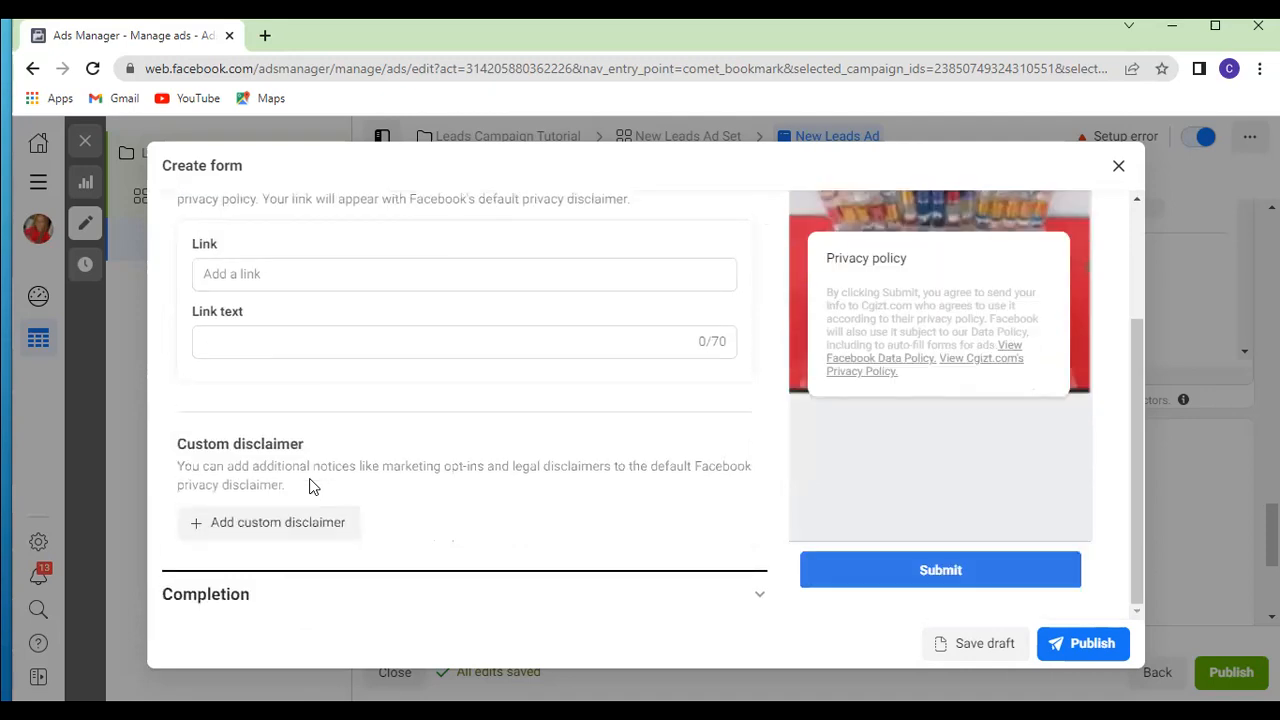
scroll(310, 487, up, 4)
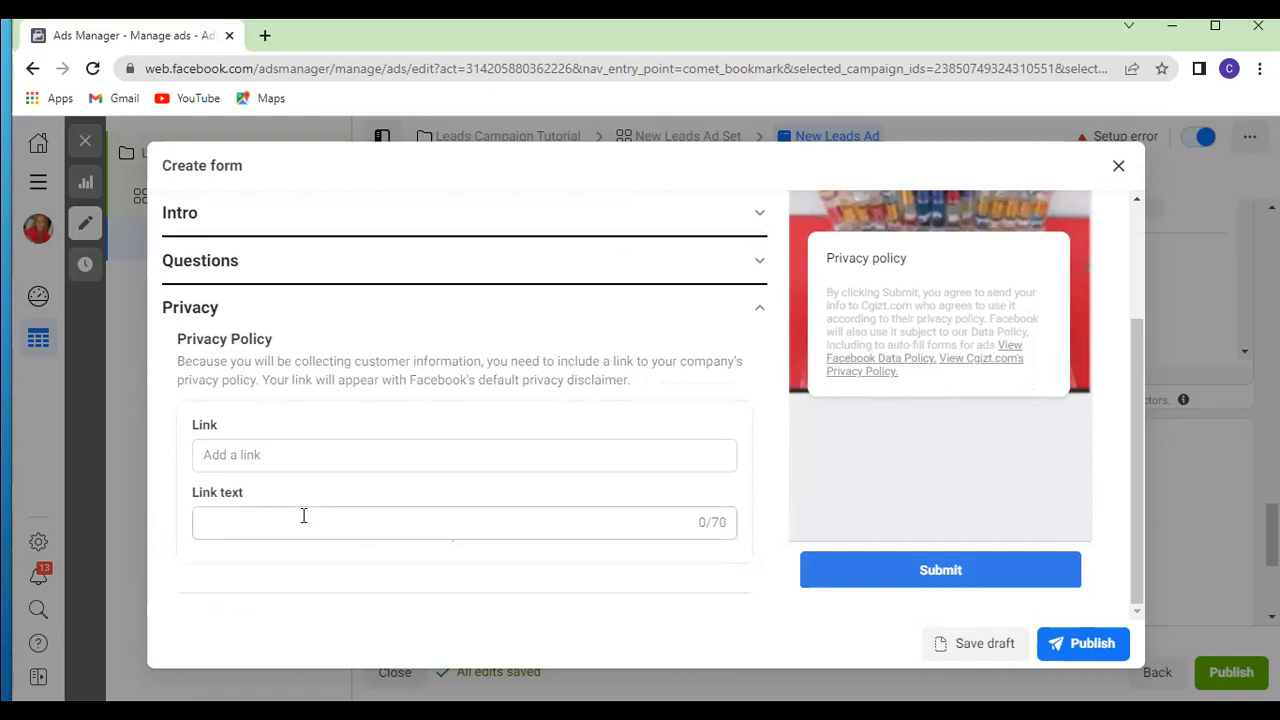
click(304, 515)
click(311, 455)
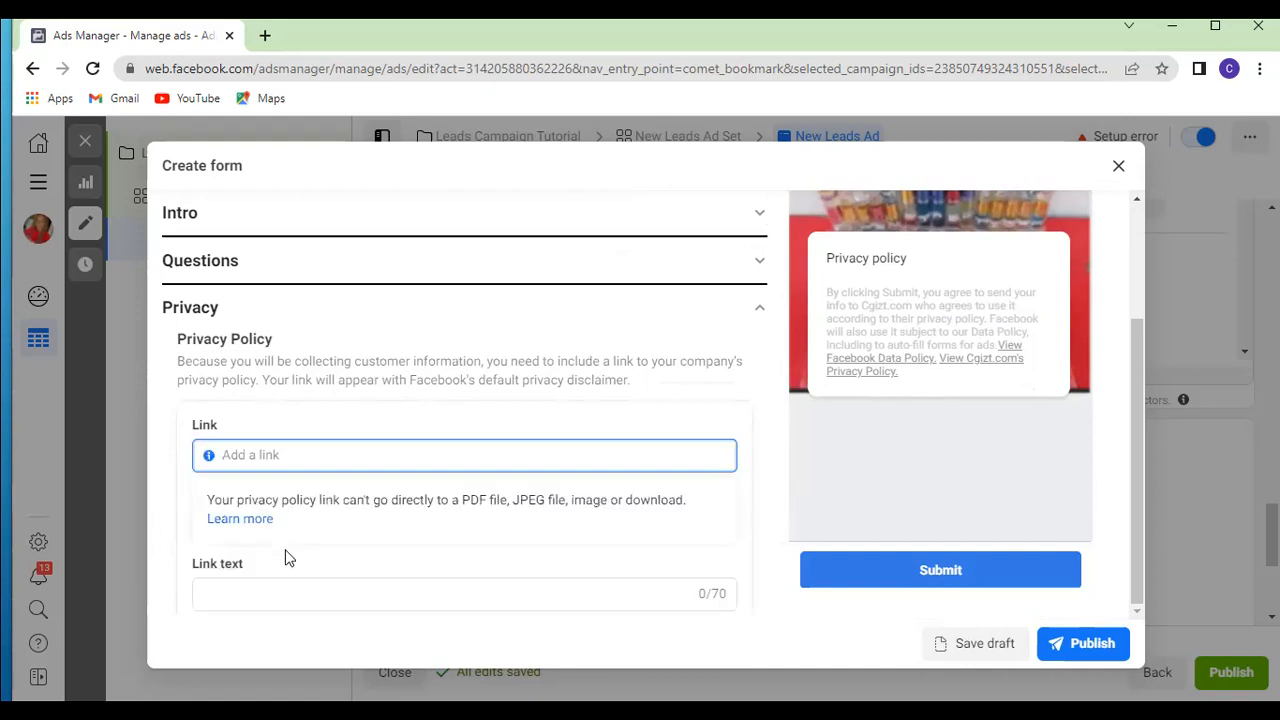
scroll(311, 558, down, 1)
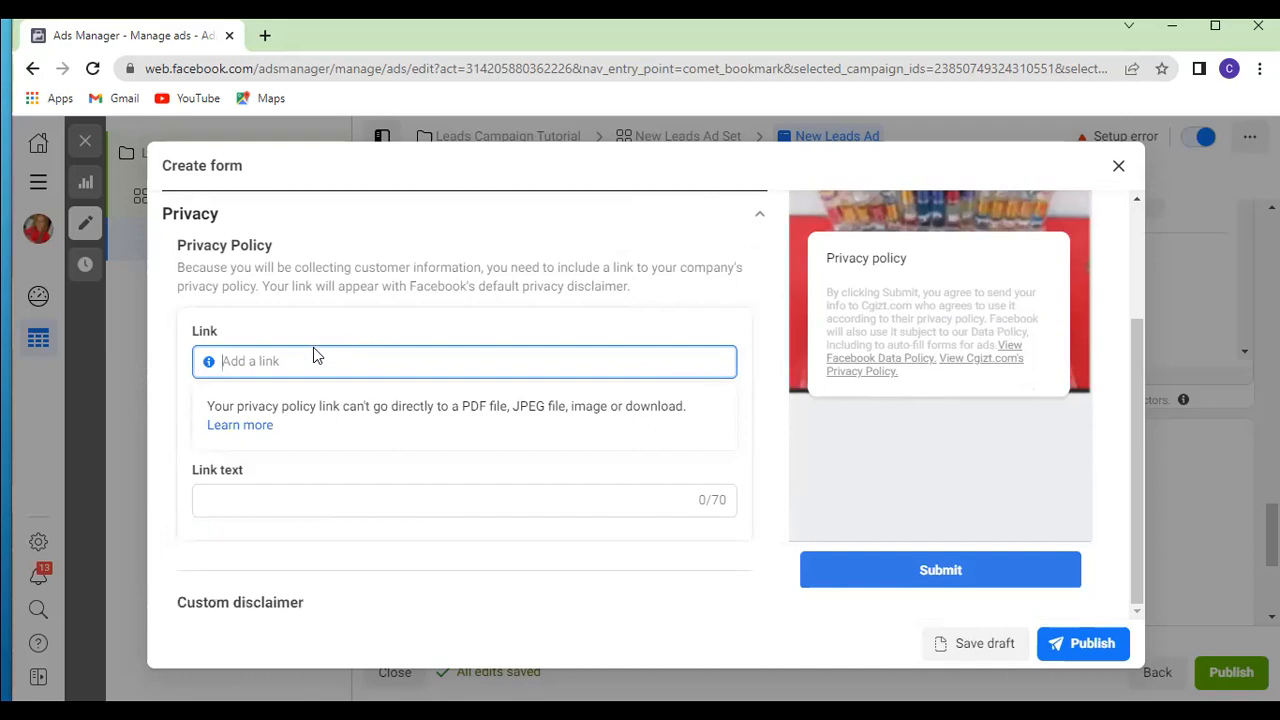
click(287, 500)
scroll(310, 481, down, 1)
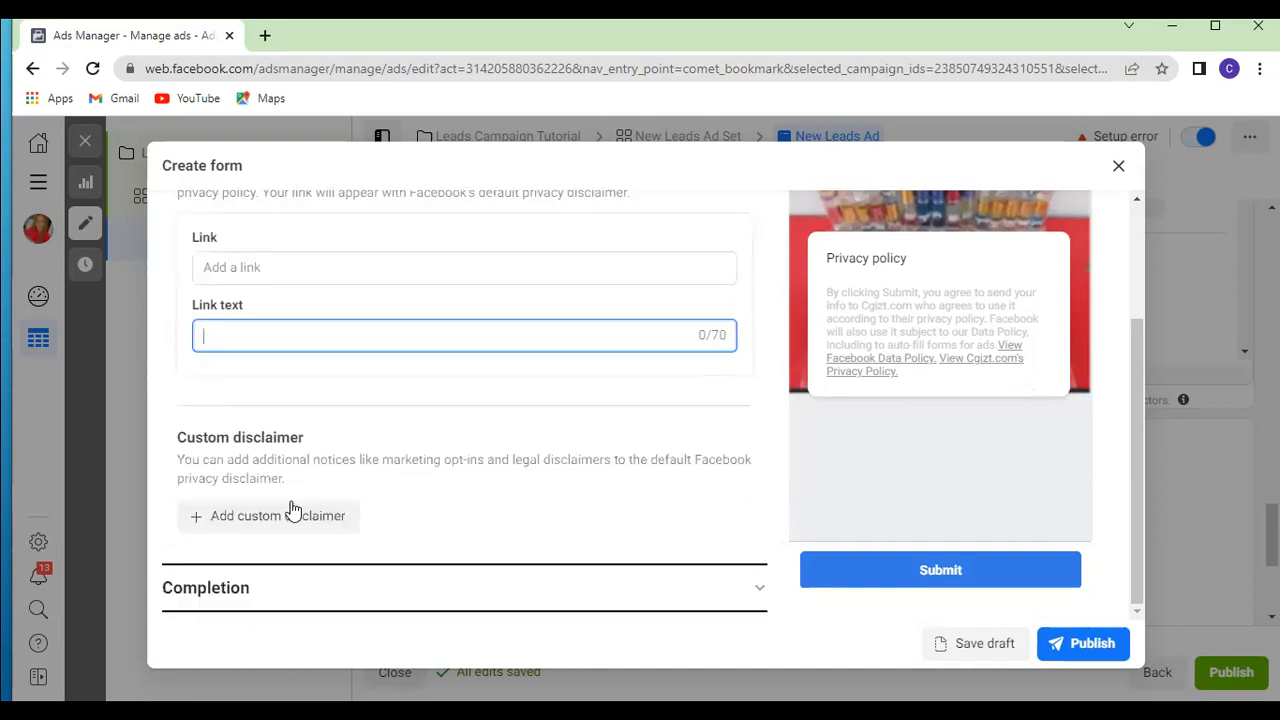
Step: Add a custom disclaimer to the form and title it "Terms and condition for cgizt.com"
click(233, 525)
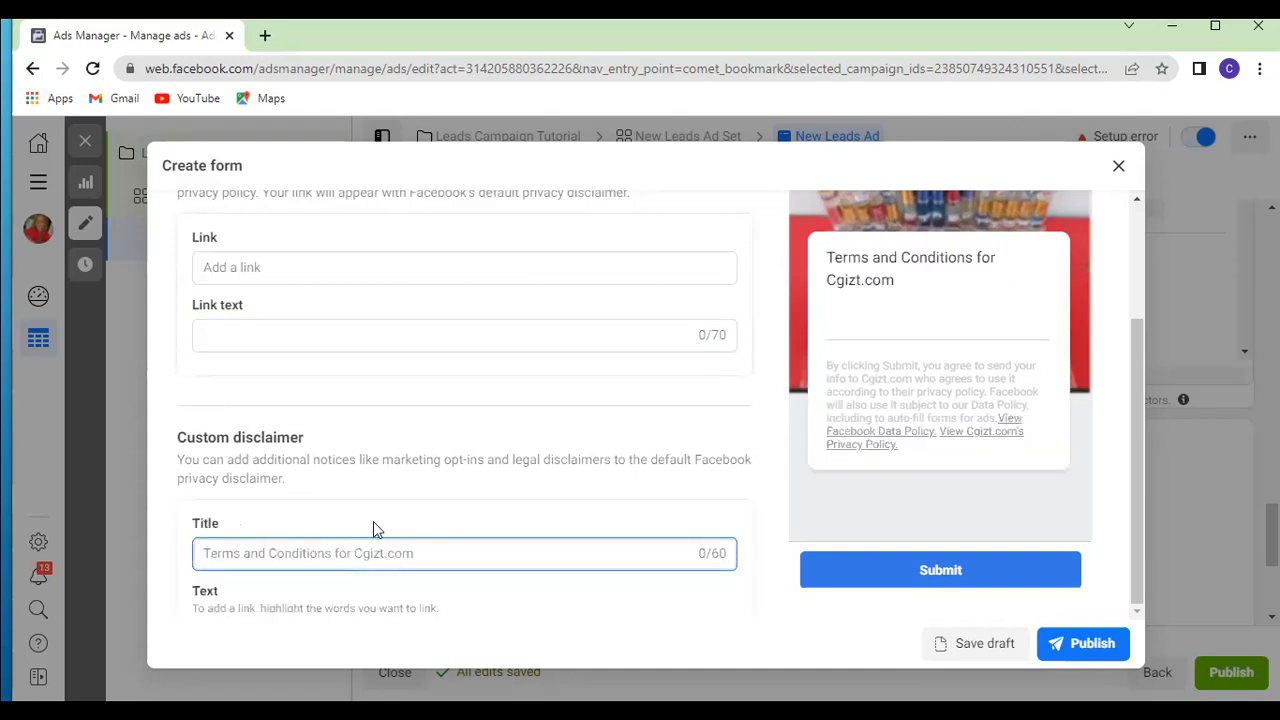
scroll(365, 460, down, 1)
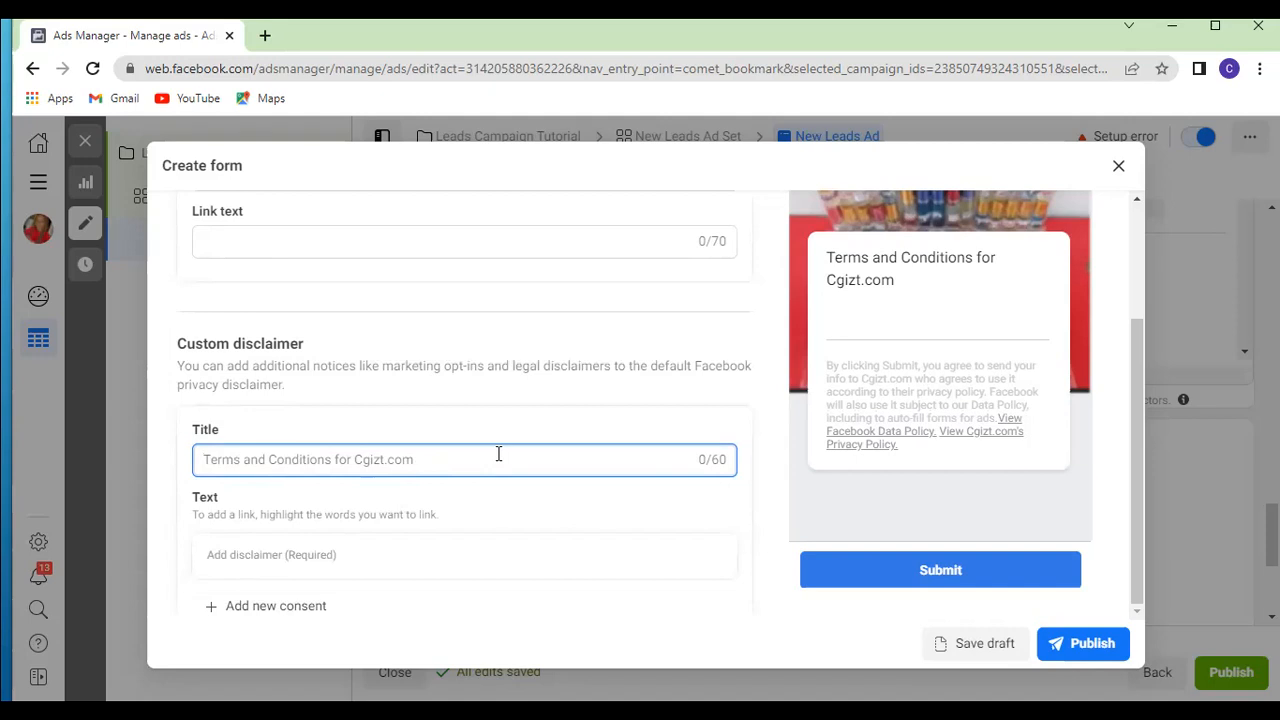
text(T)
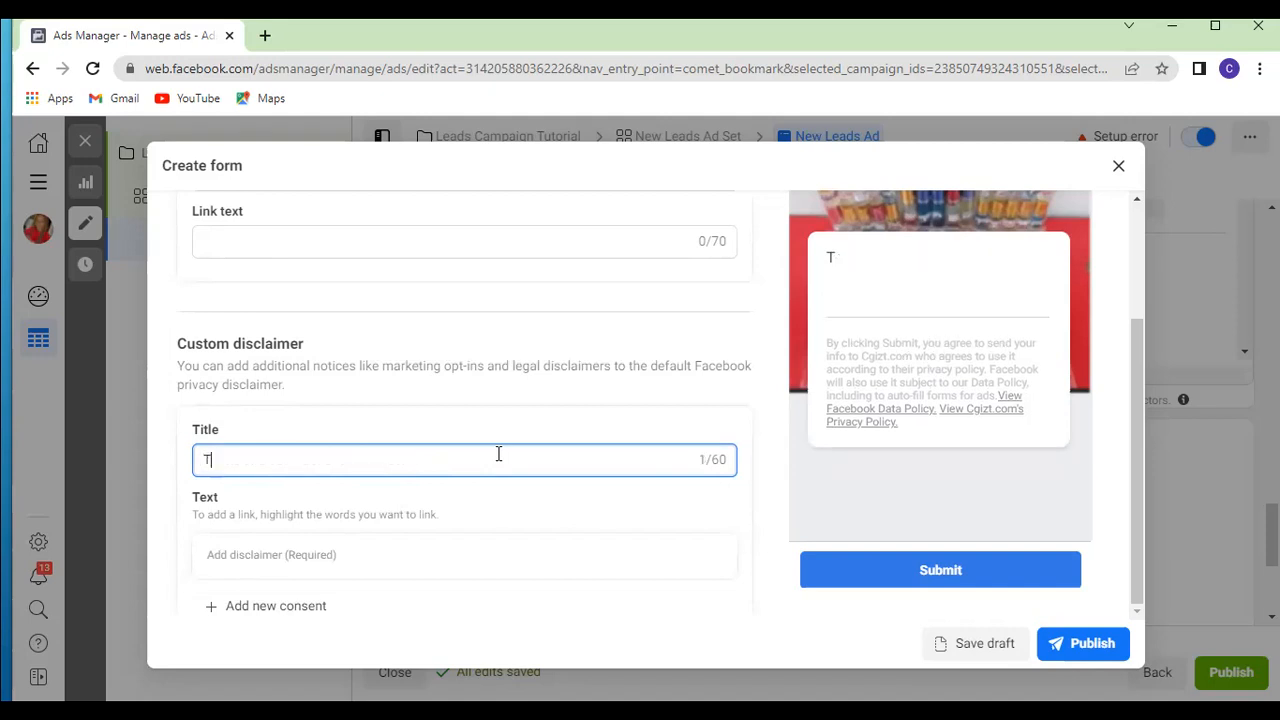
text(erms and)
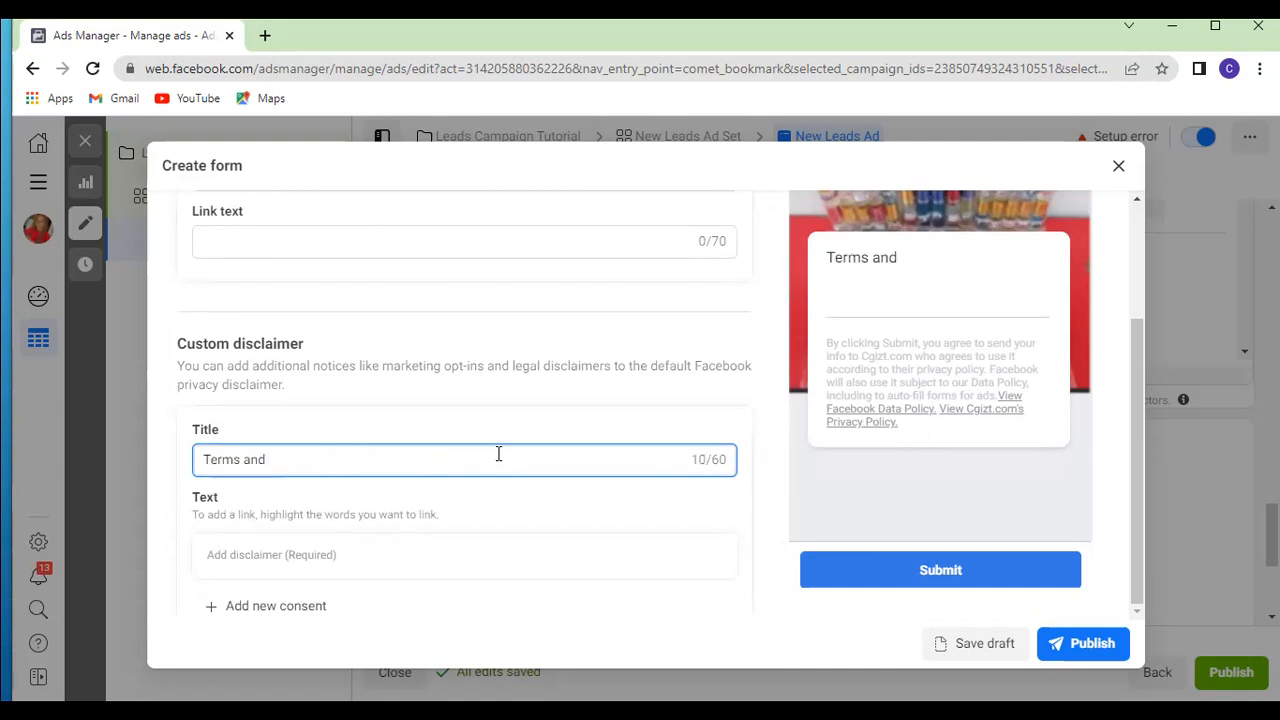
text( condition)
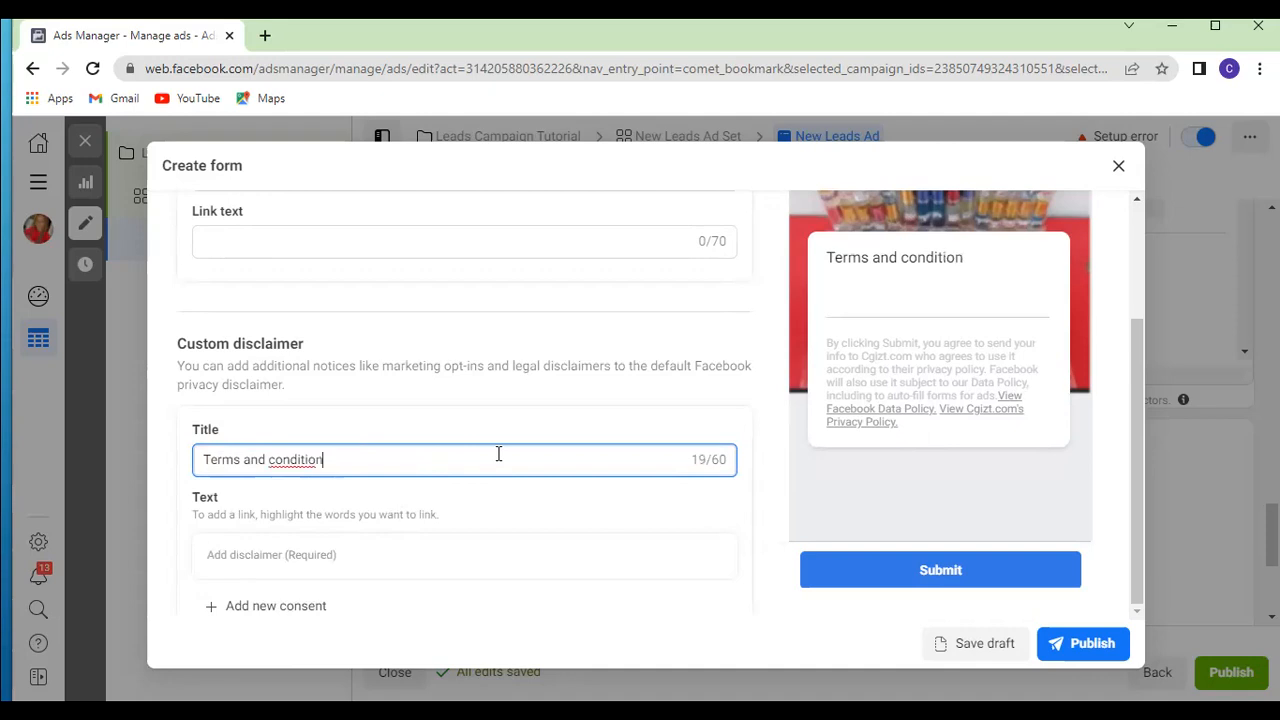
text( for cgiz)
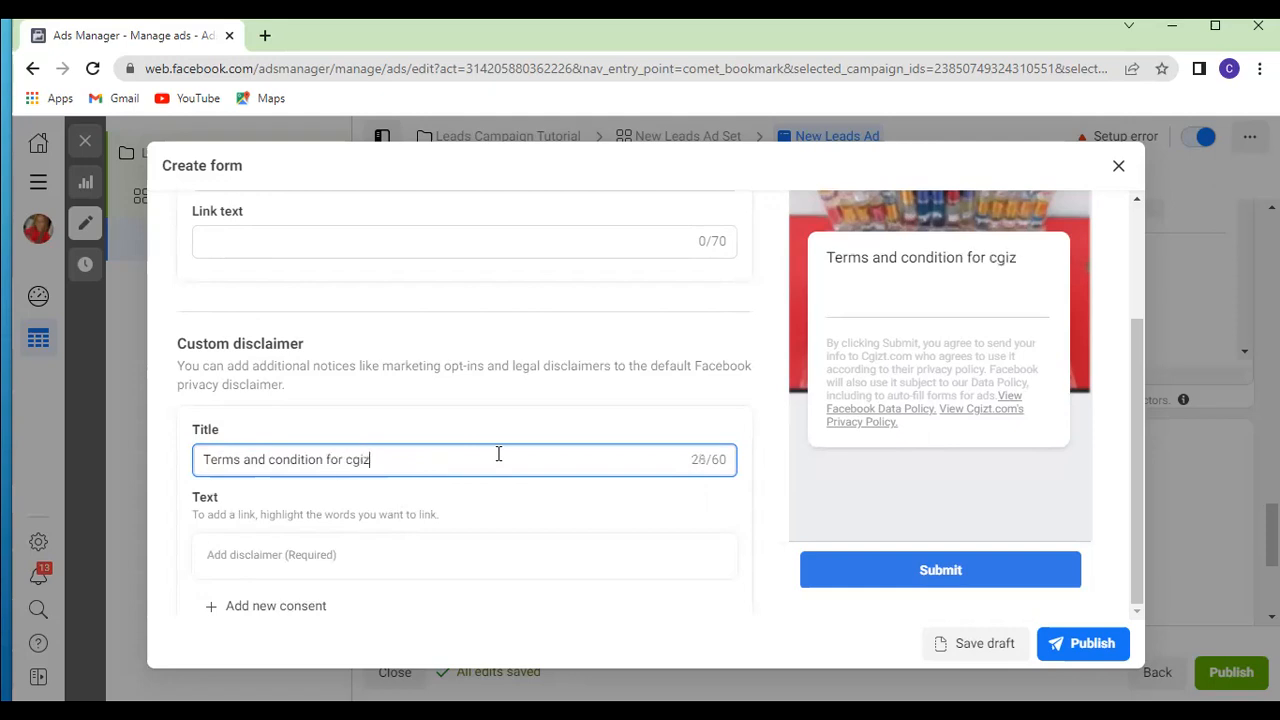
text(t.com)
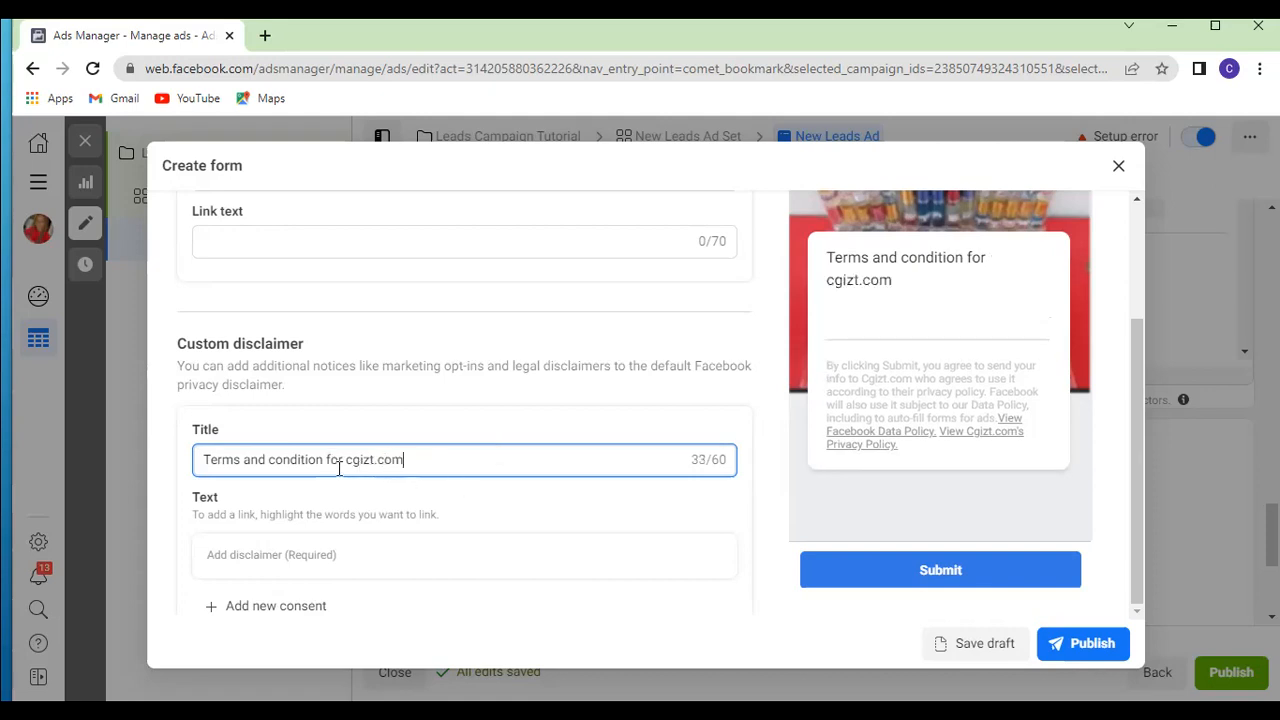
Step: Enter "We promise not to share your details with anyone." as the custom disclaimer's text
scroll(378, 514, down, 1)
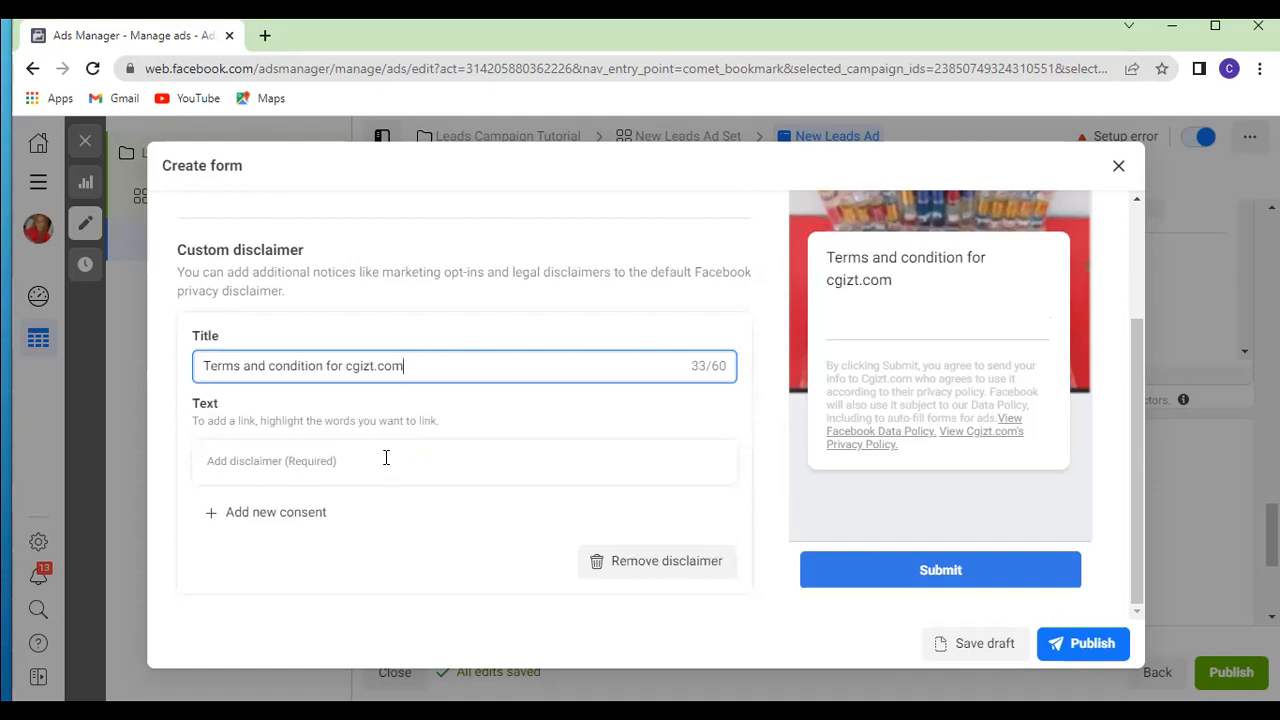
click(344, 461)
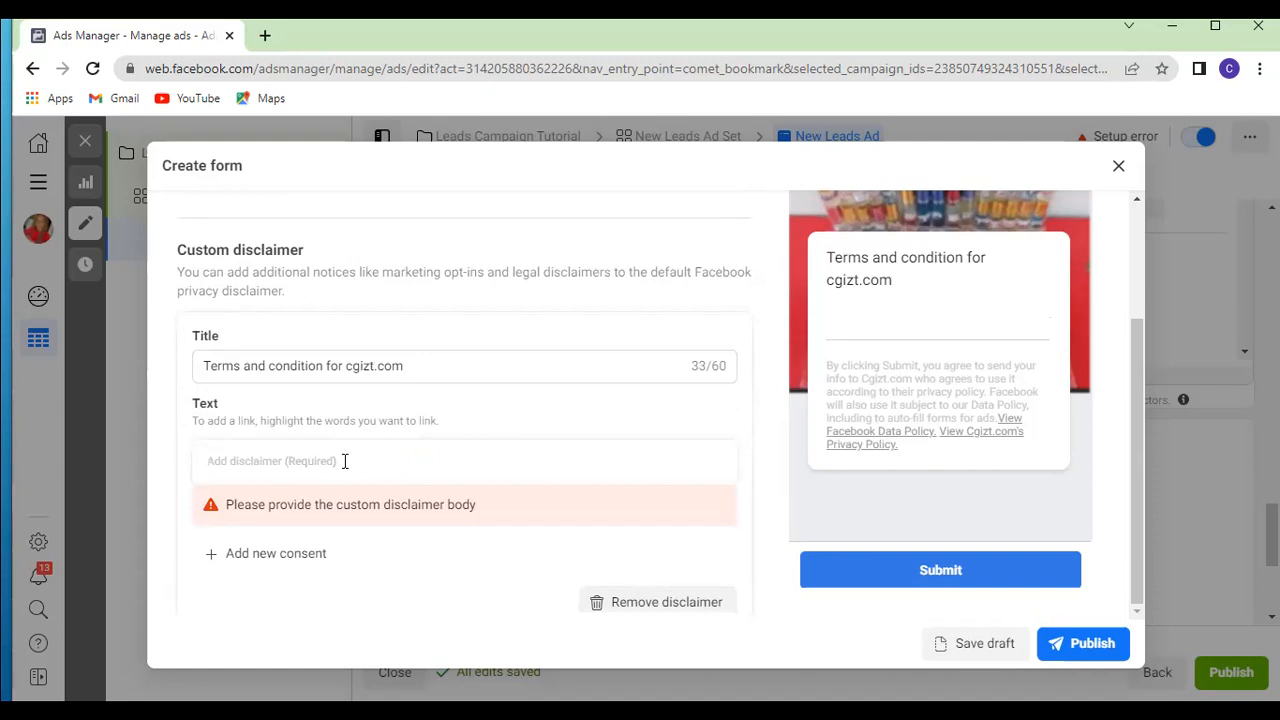
text(We)
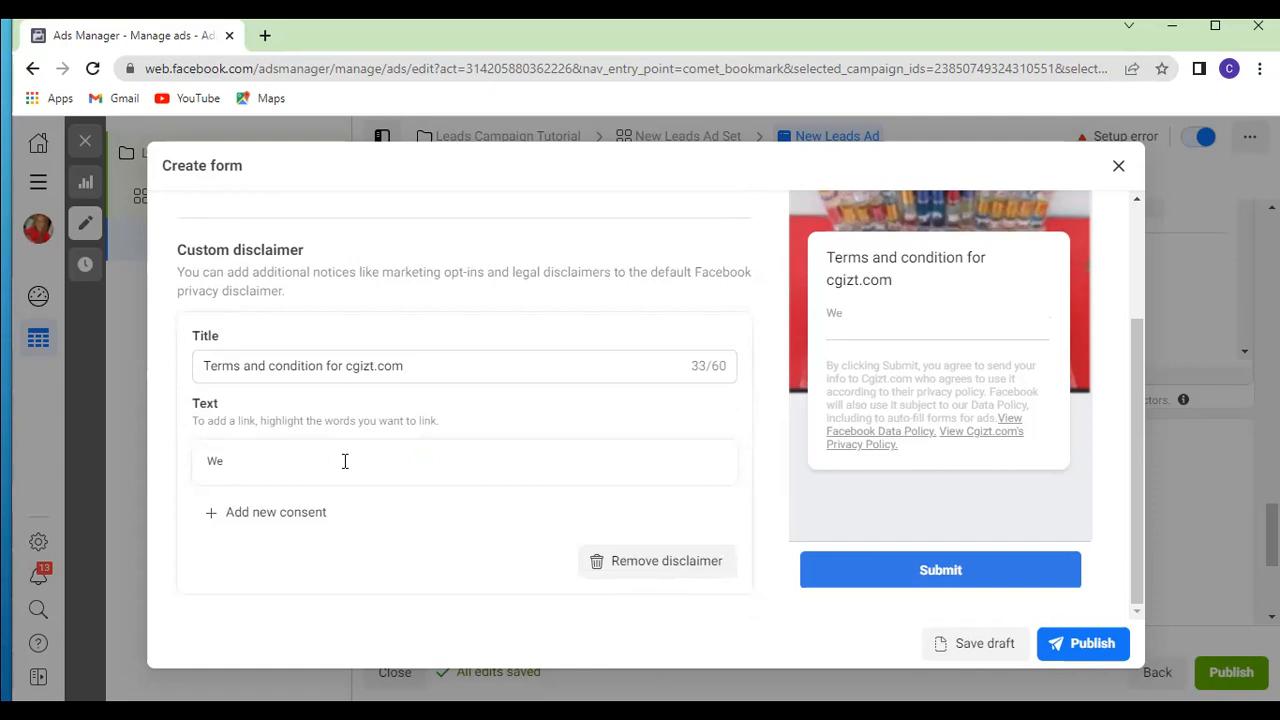
text( promise not to)
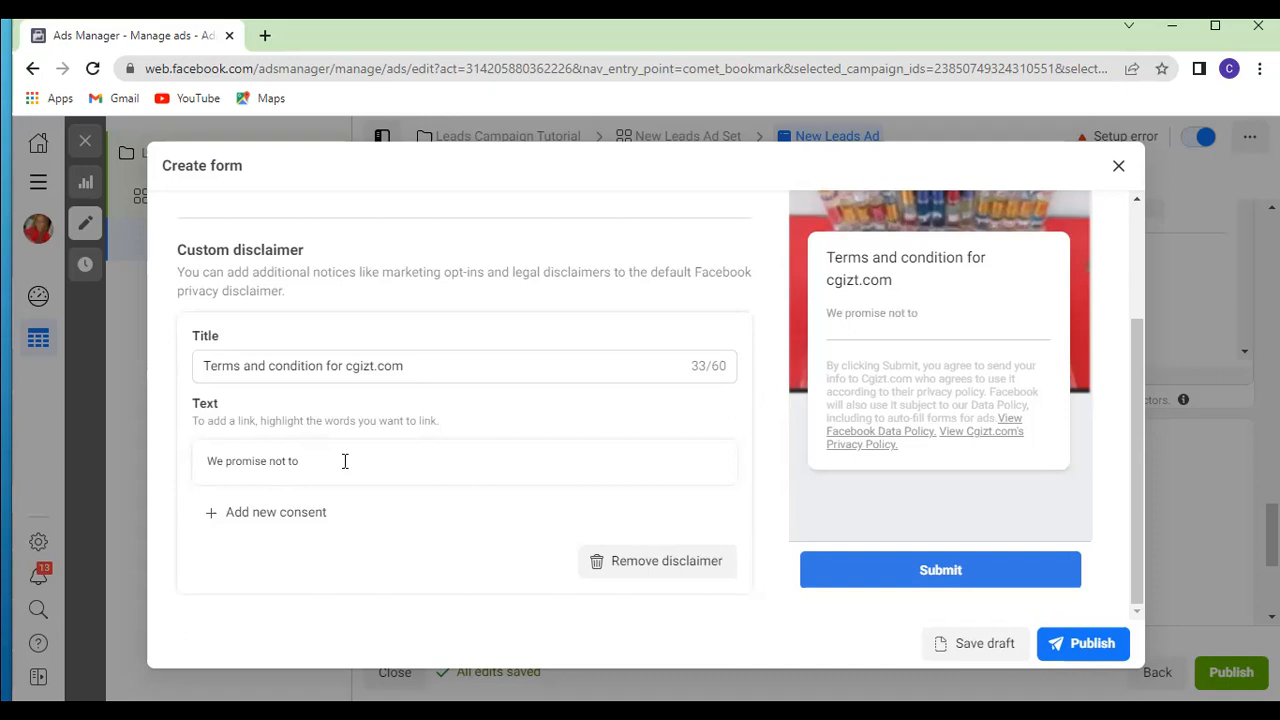
text( share)
text( your in)
key(BackSpace)
key(BackSpace)
key(BackSpace)
text(details with)
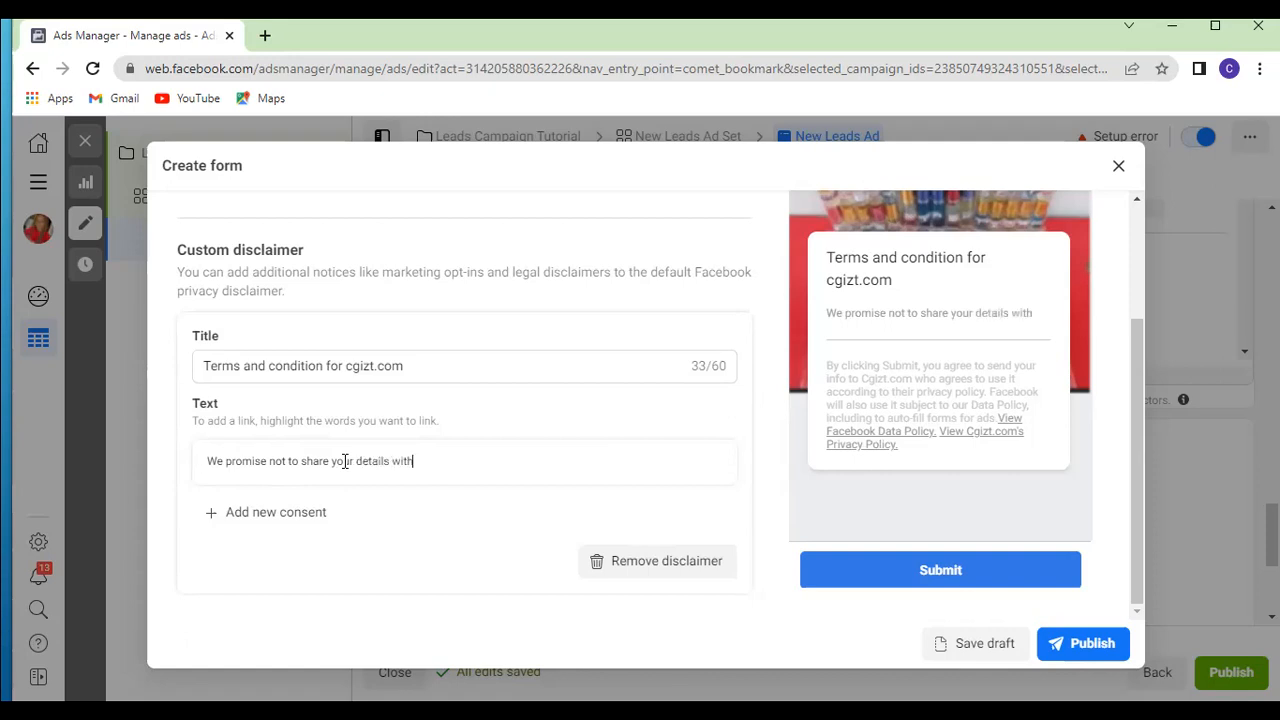
text( any)
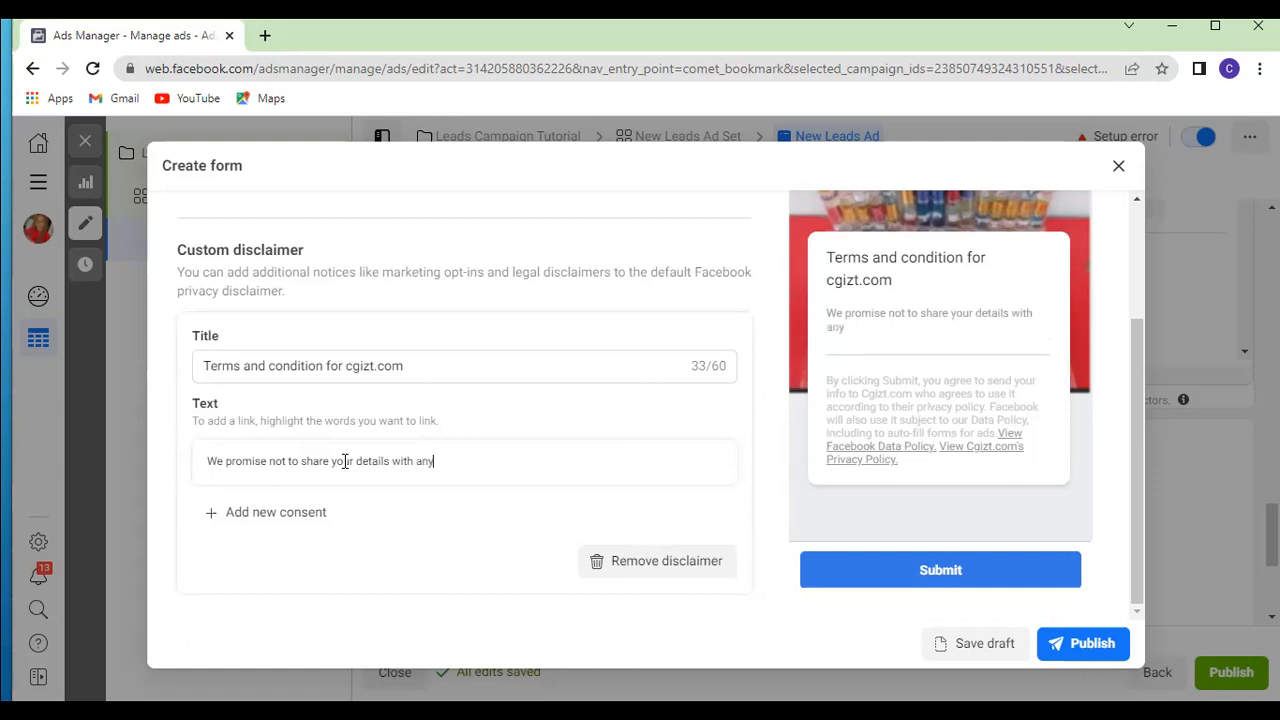
text(one.)
Step: Remove the custom disclaimer from the form's Privacy section
scroll(352, 416, down, 1)
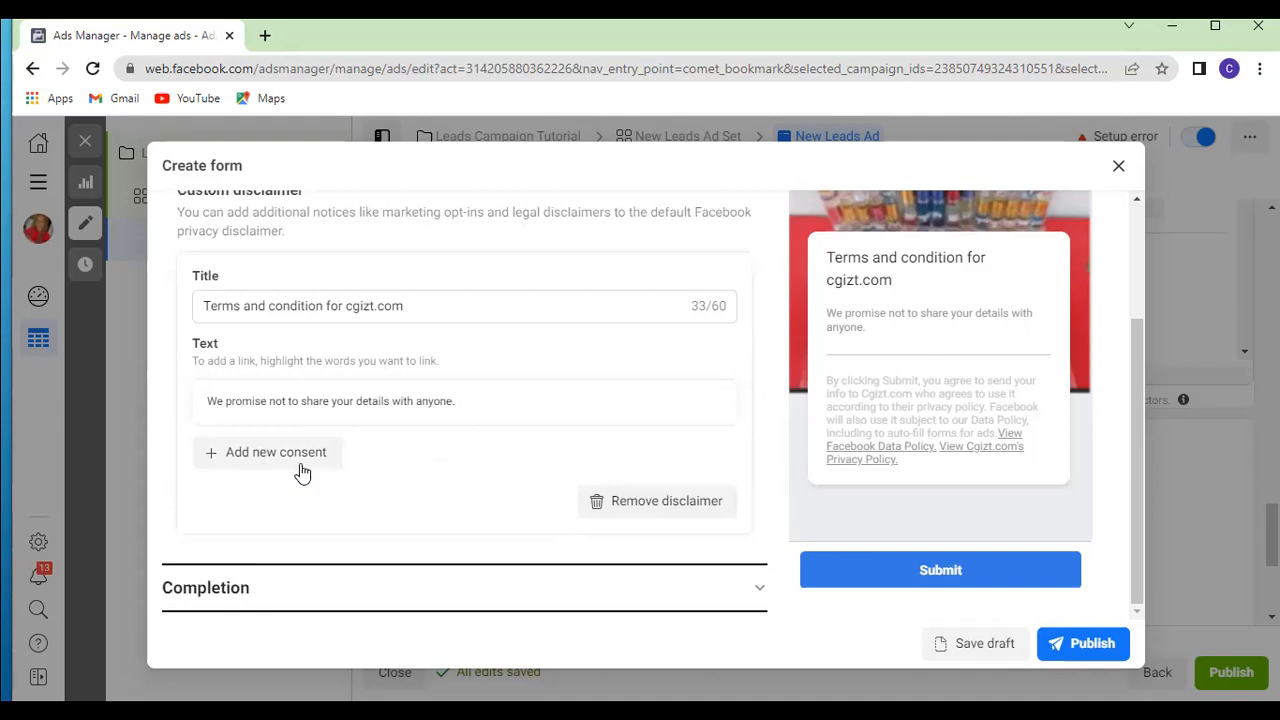
click(596, 504)
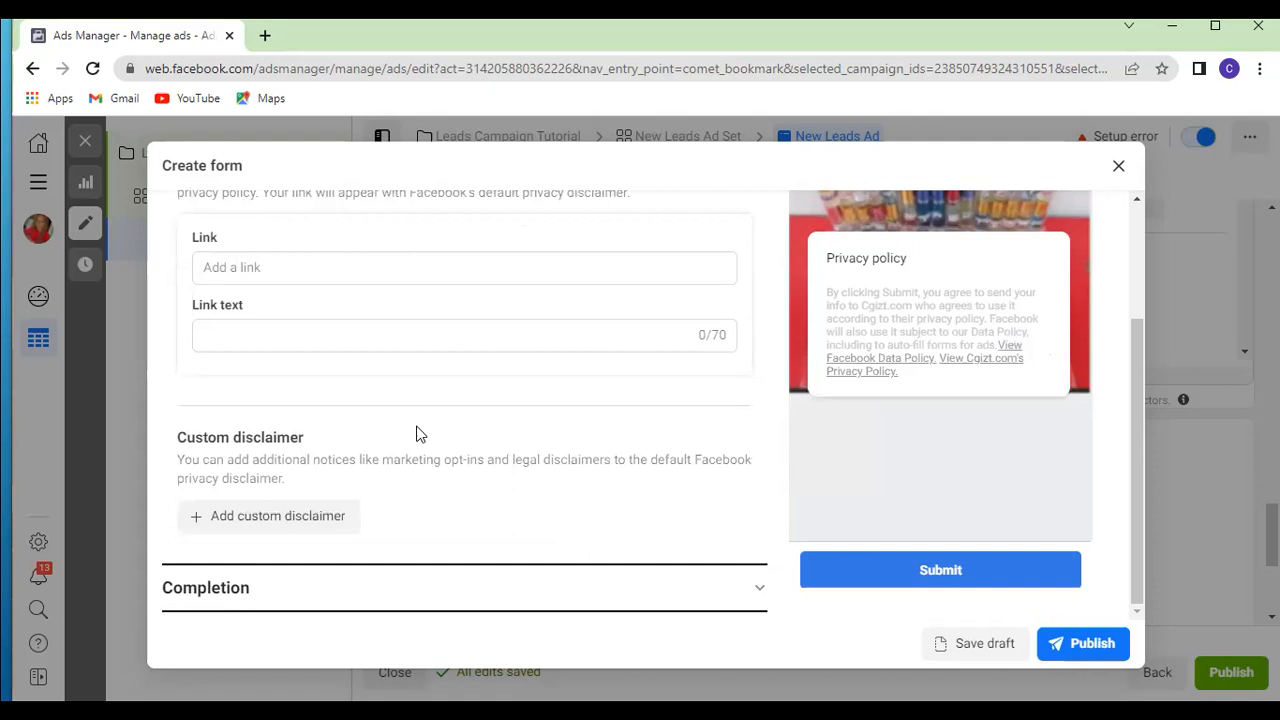
Step: Change the headline of the form's completion message to "Thank you, we will get back to you"
click(276, 592)
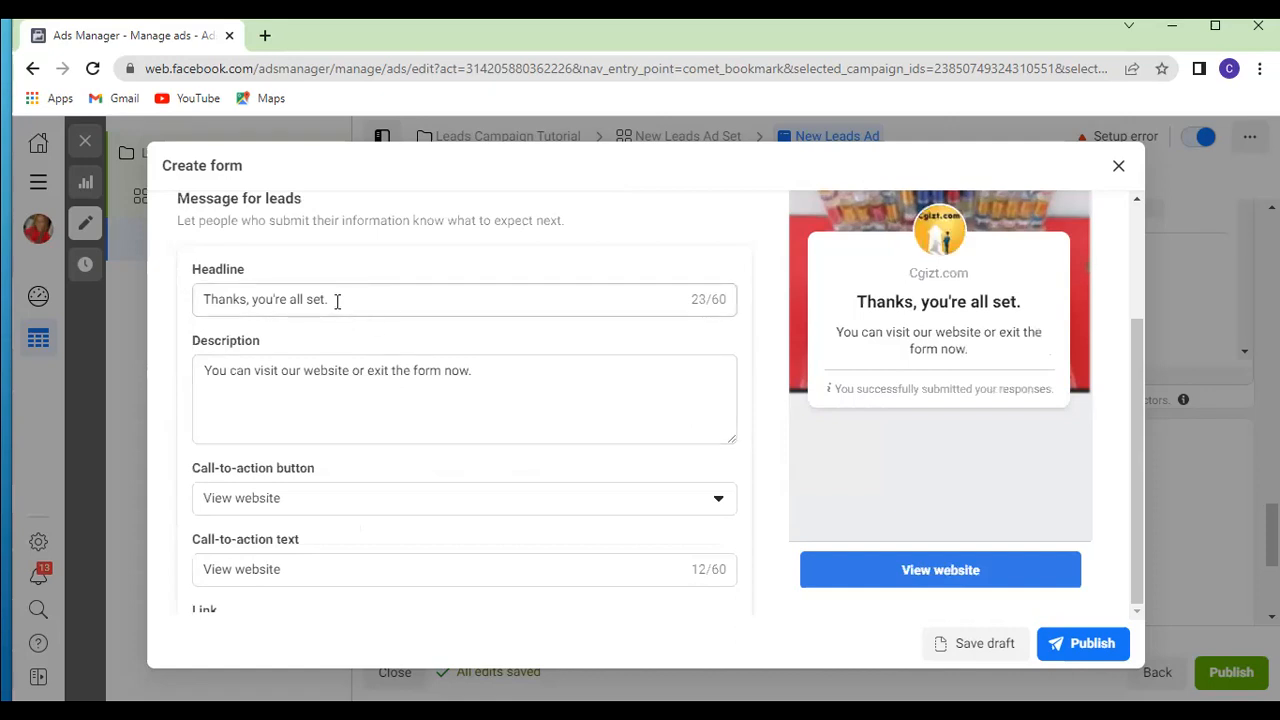
drag(328, 300, 251, 301)
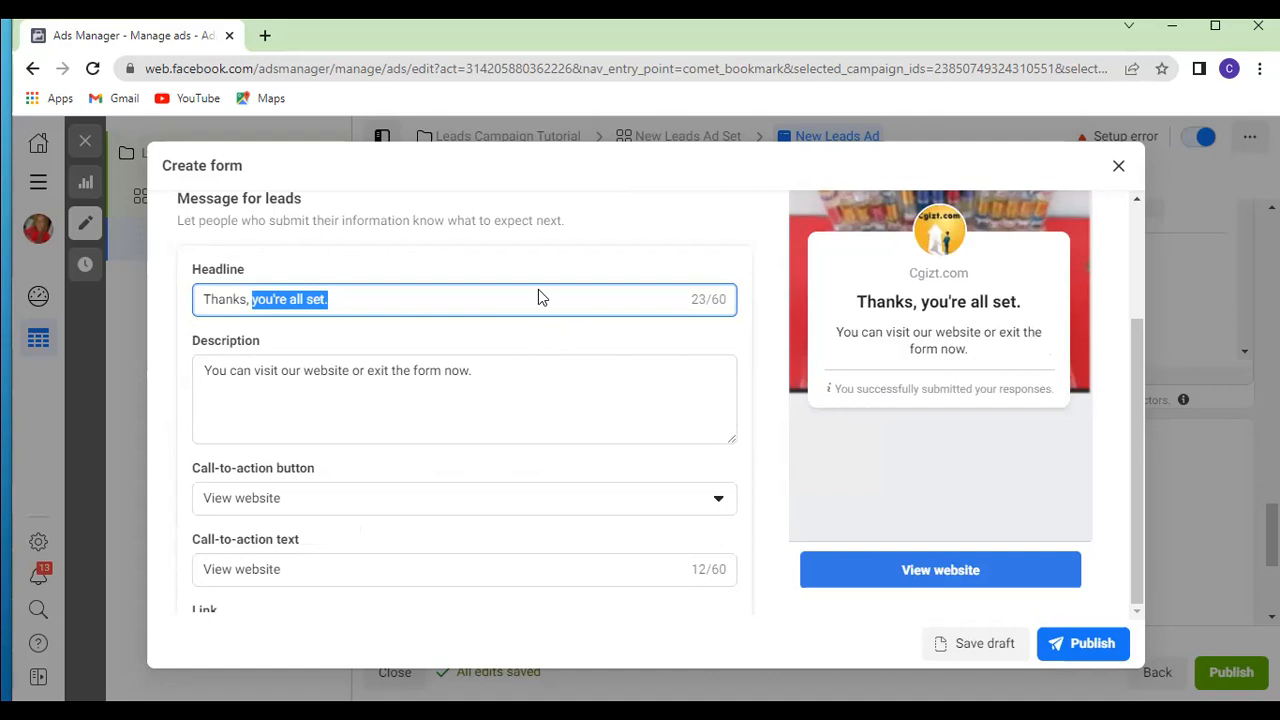
key(BackSpace)
key(BackSpace)
key(BackSpace)
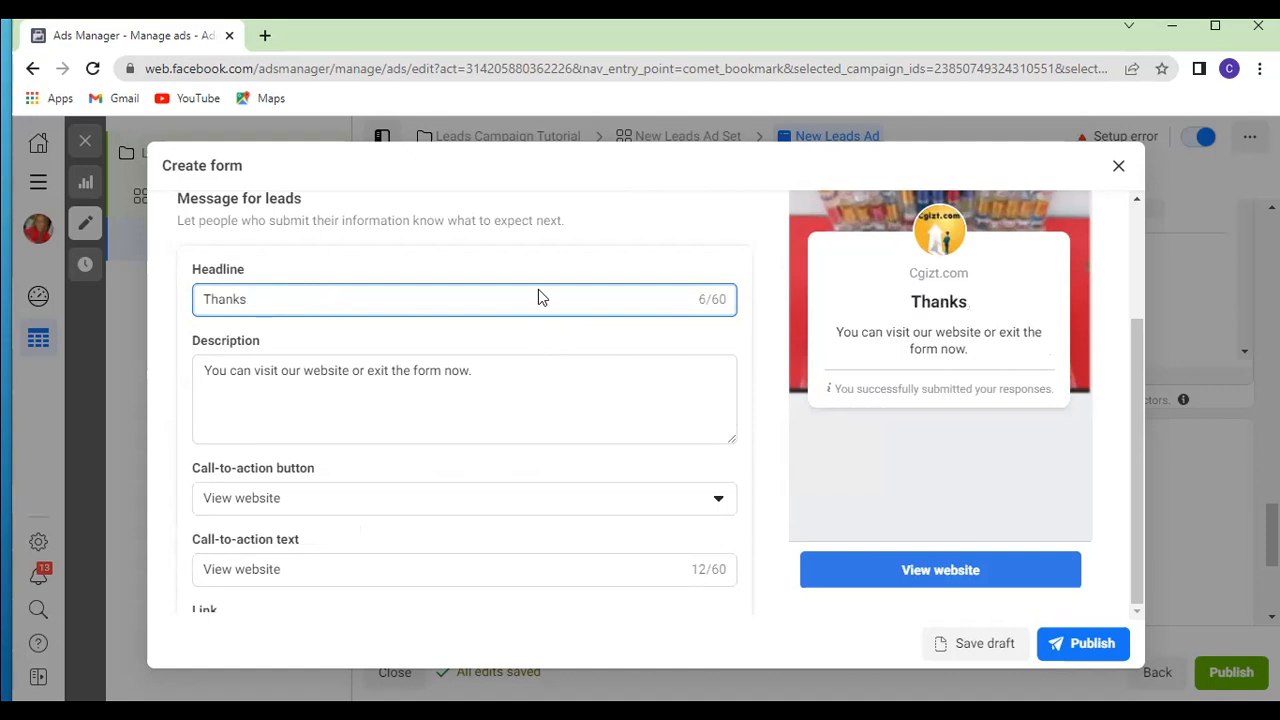
key(BackSpace)
text(you)
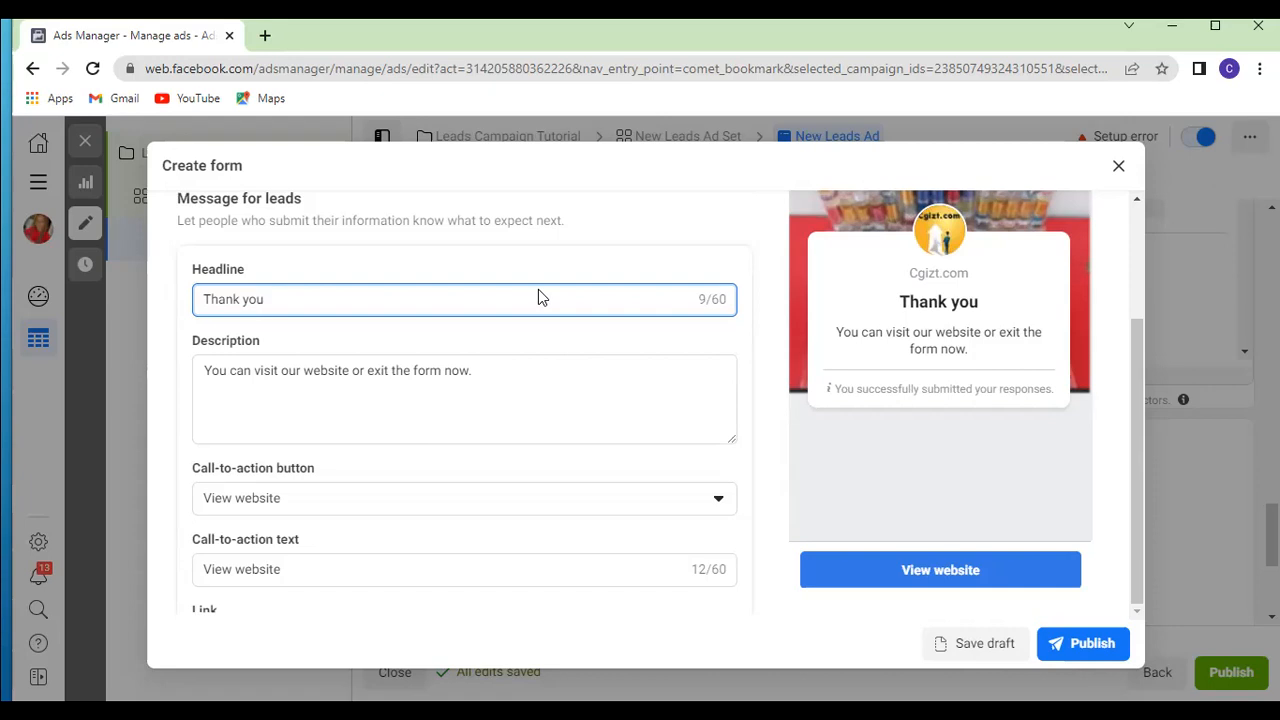
text(, we will )
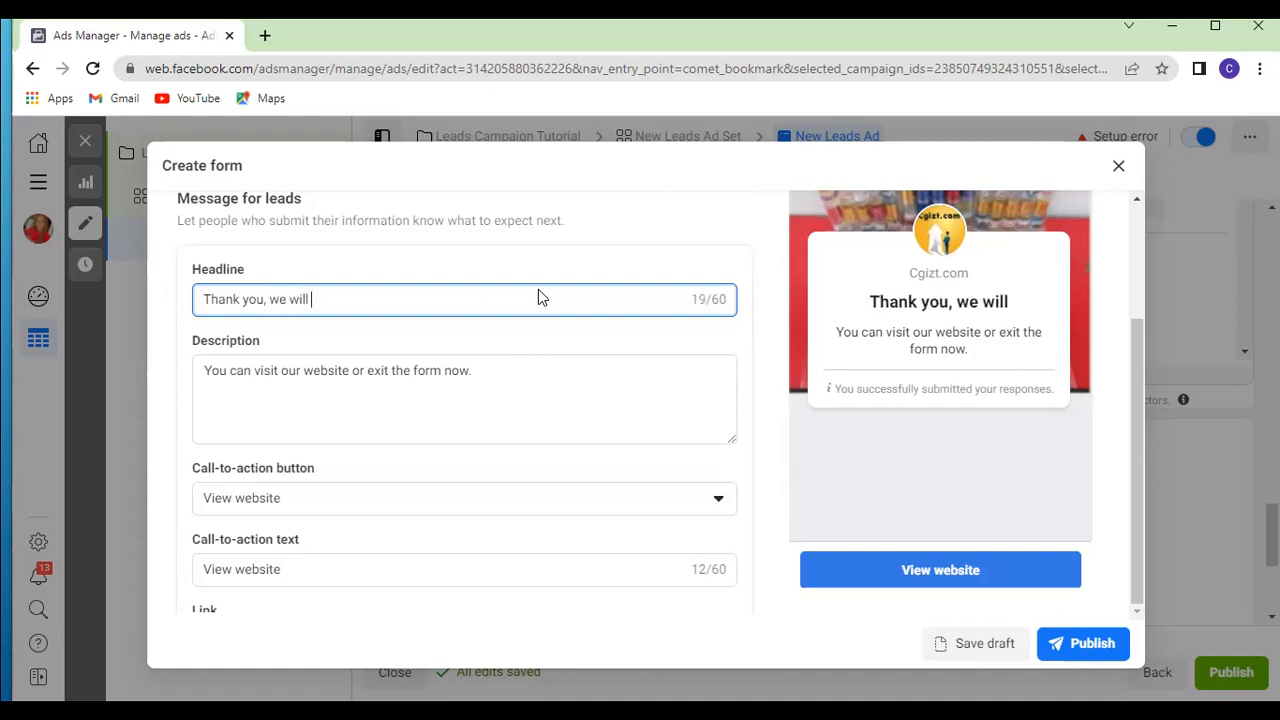
text(getbac)
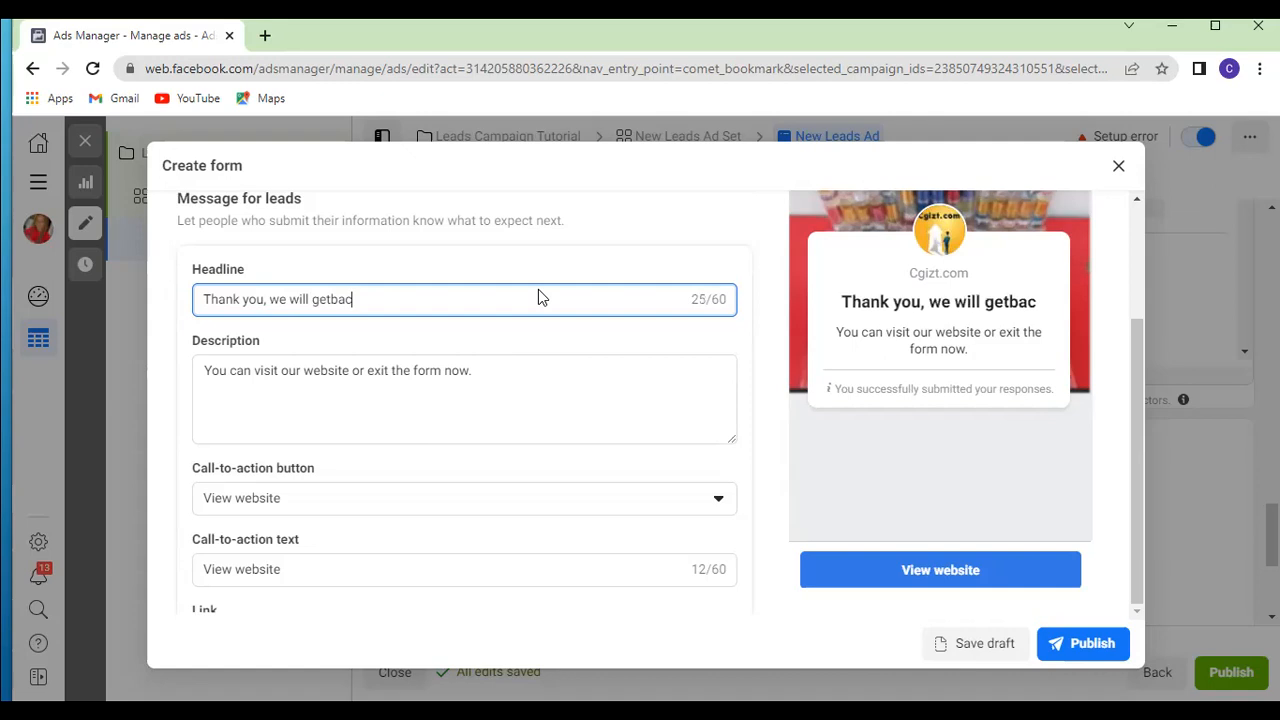
text(k to you)
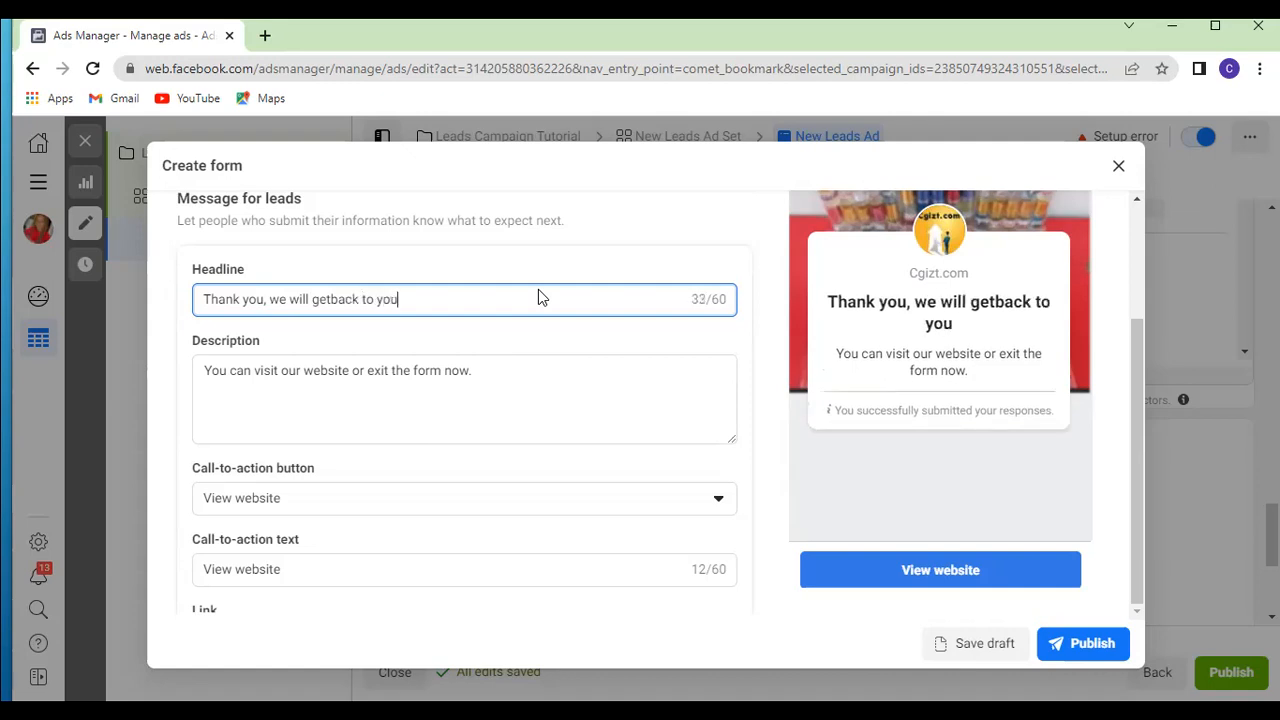
click(331, 299)
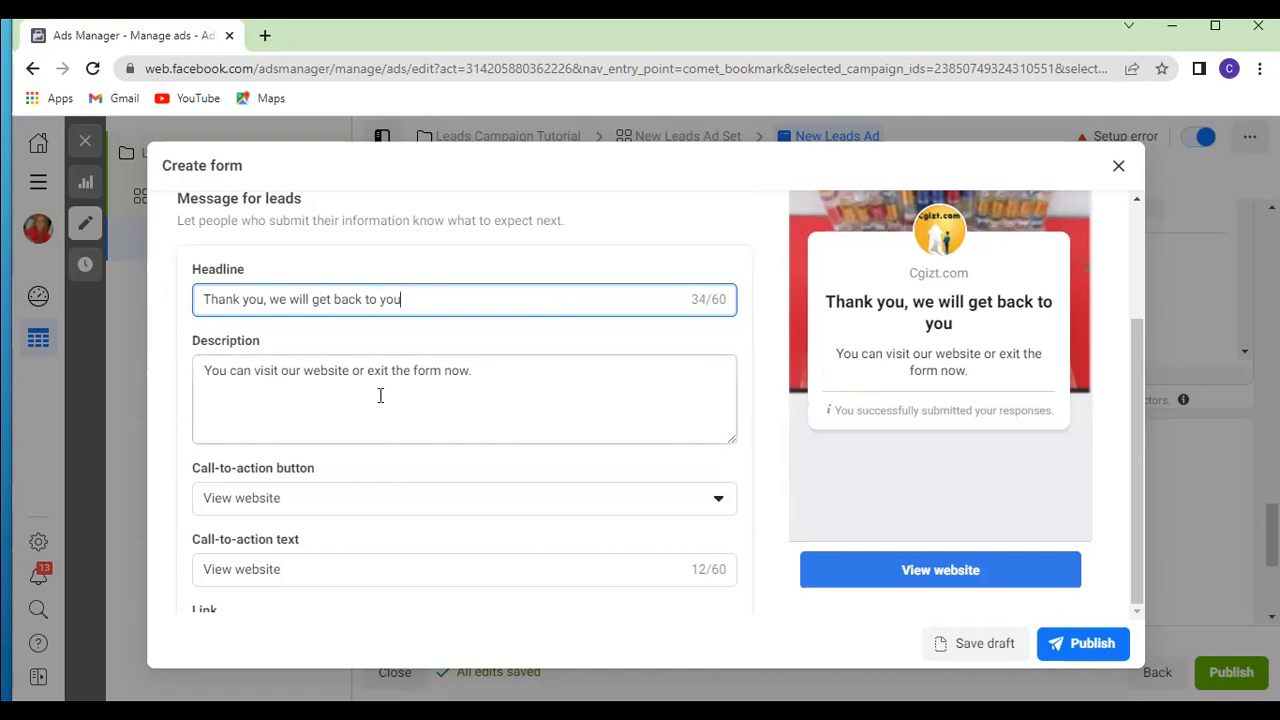
Step: Examine the call-to-action button options and the link field of the form's completion message
scroll(371, 486, down, 1)
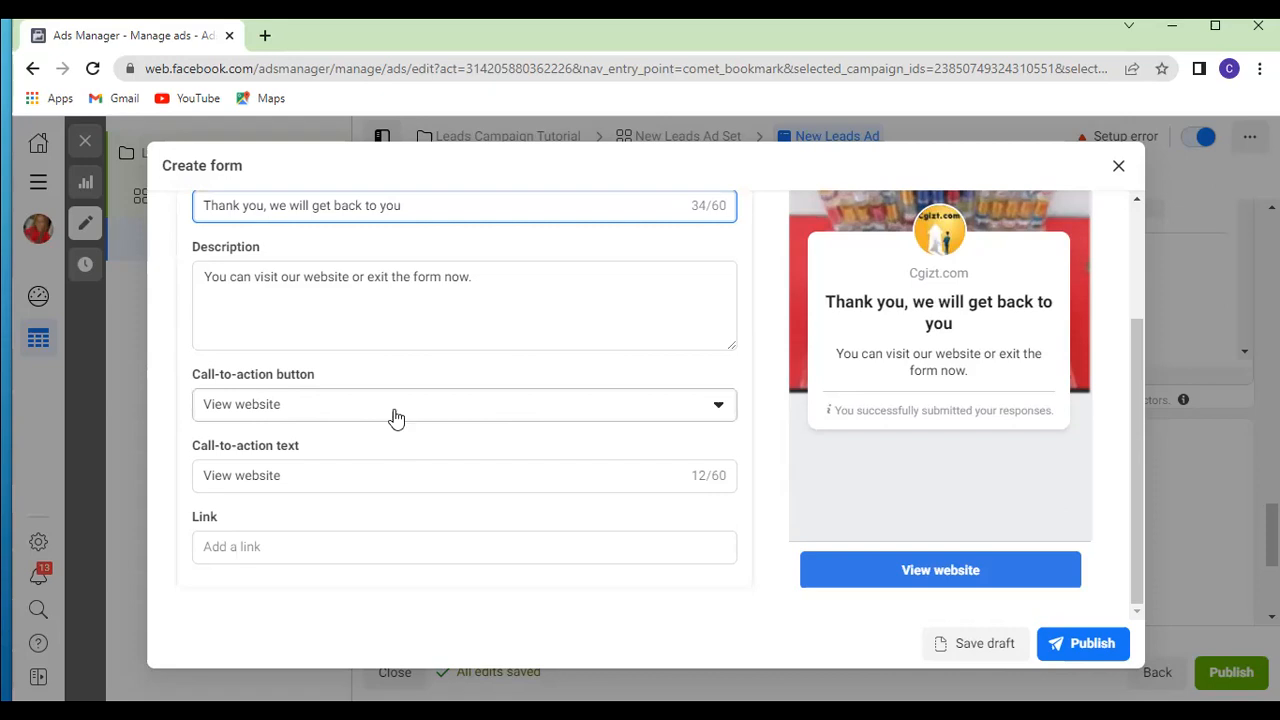
click(670, 405)
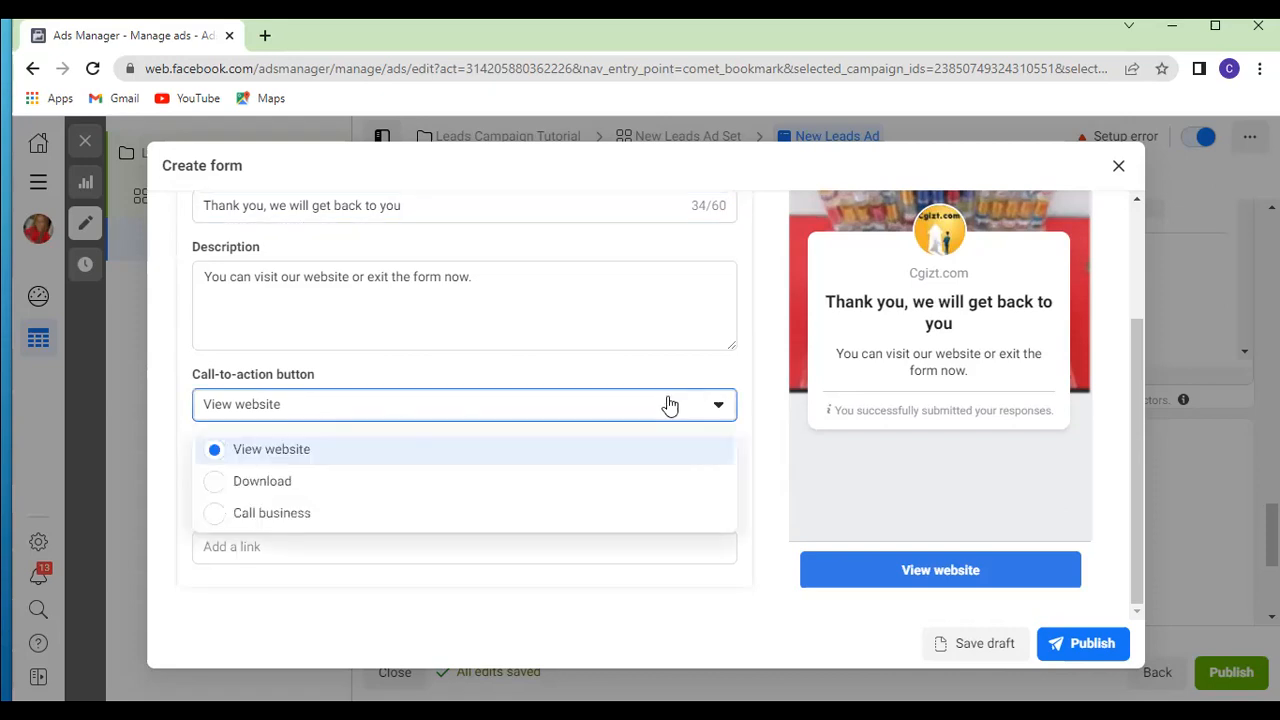
click(571, 417)
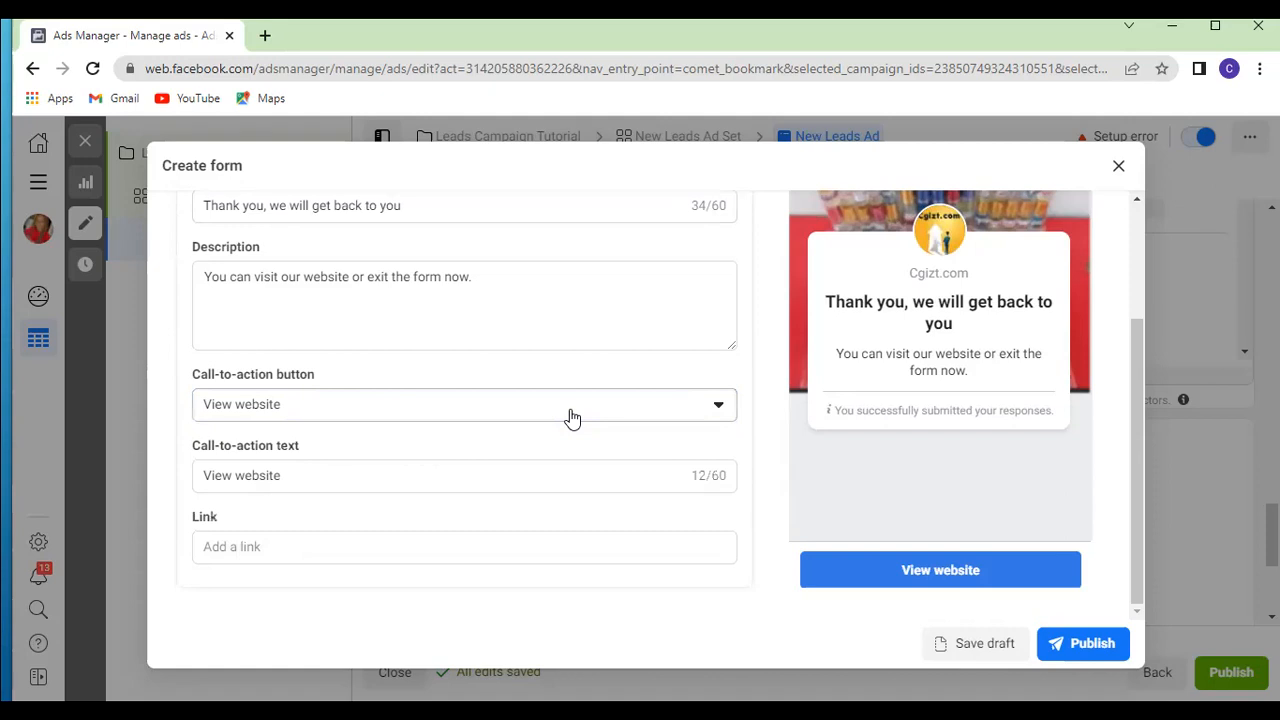
click(474, 545)
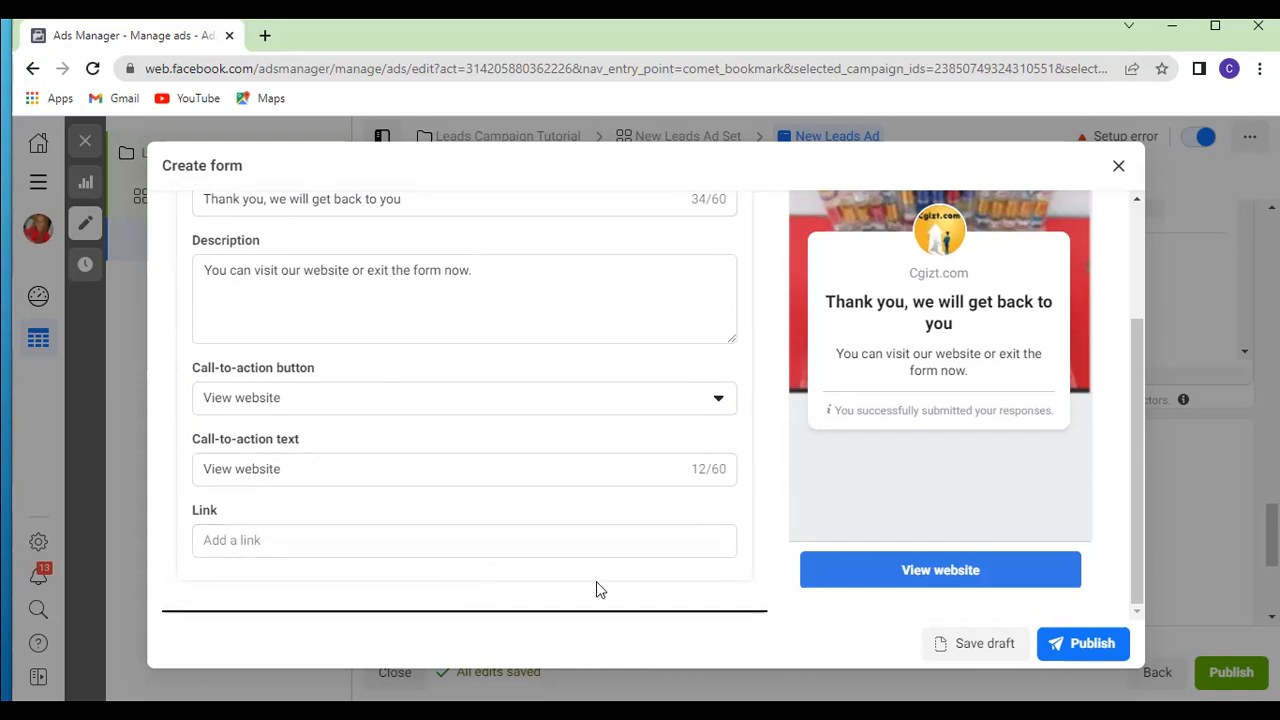
Step: Save the instant form as a draft and close the form editor
click(972, 650)
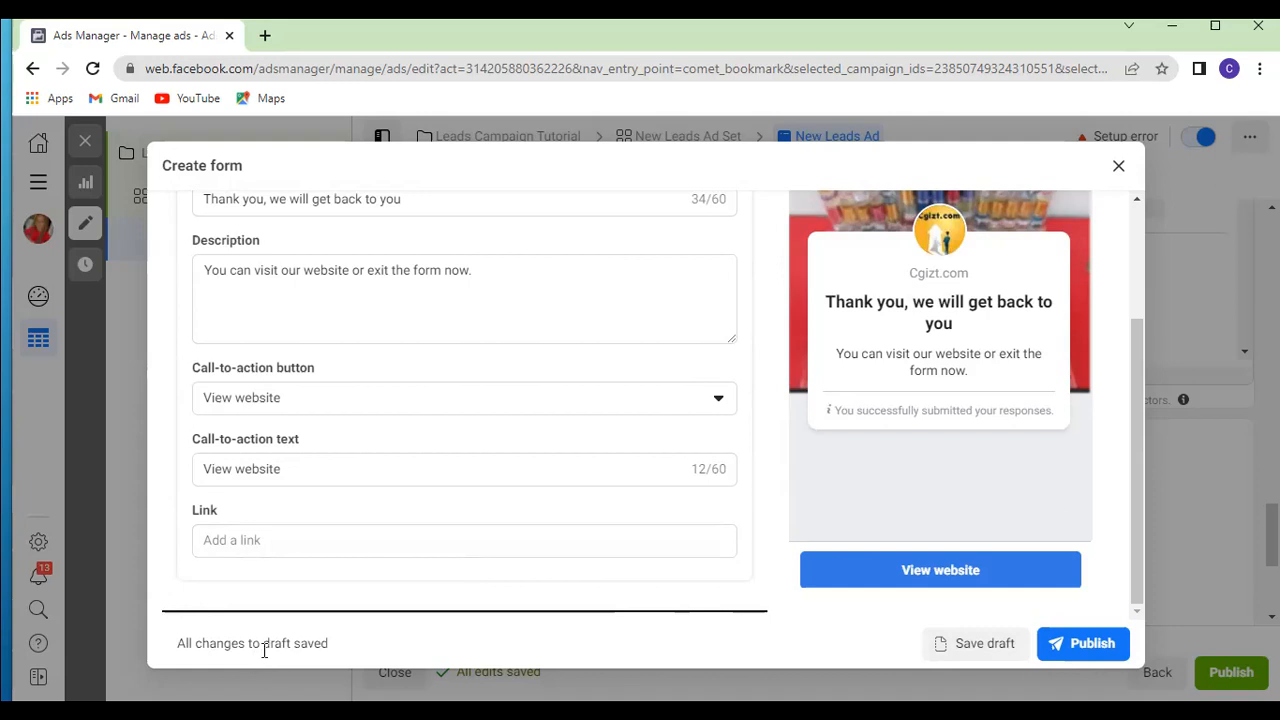
click(1120, 166)
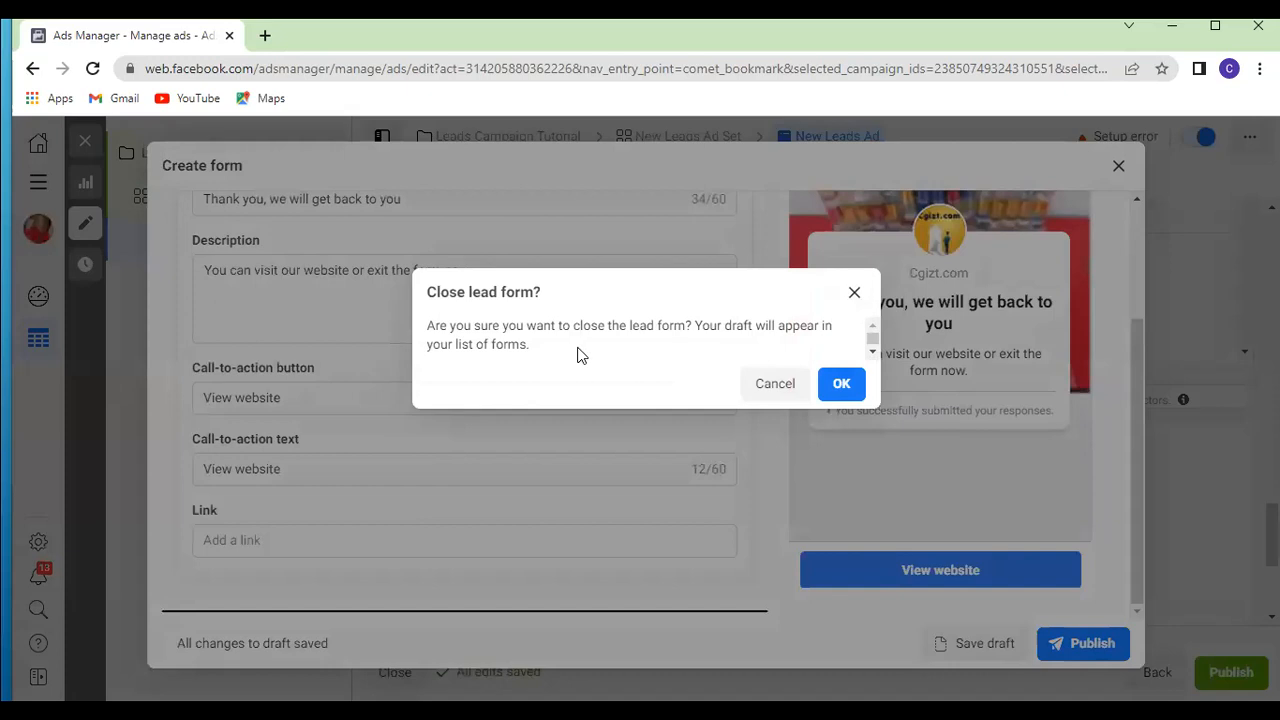
click(843, 388)
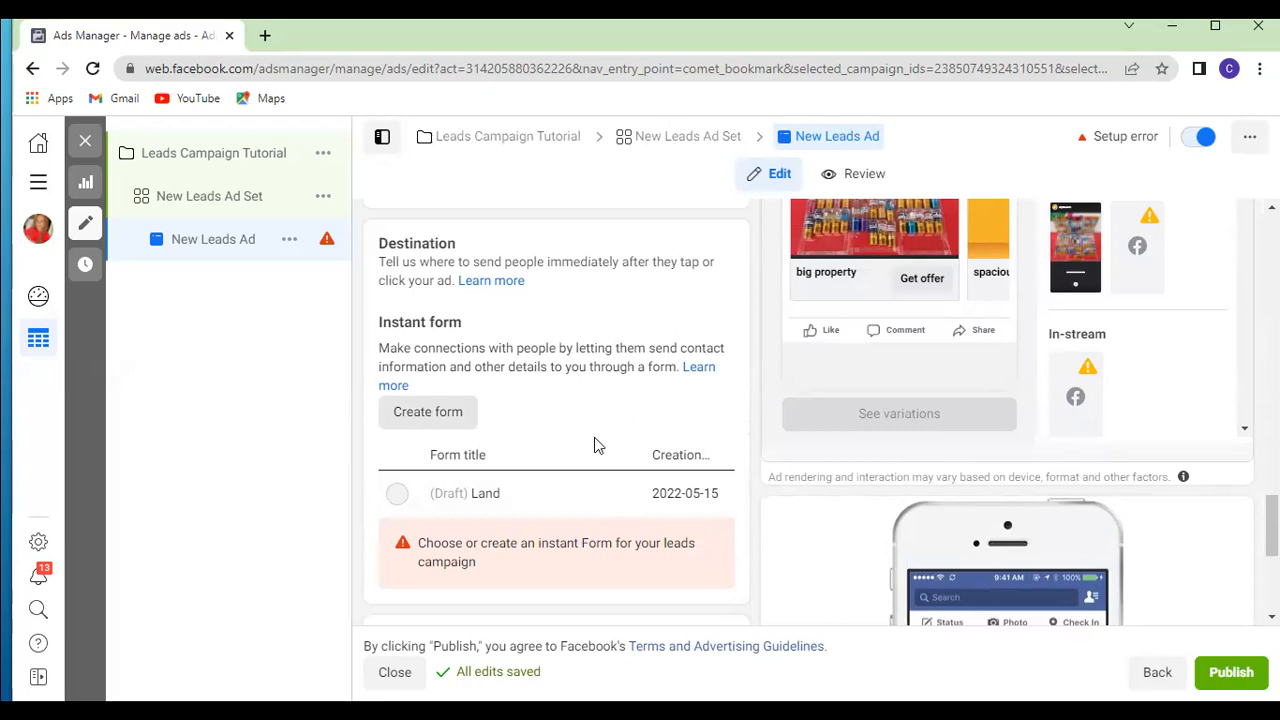
Step: Reopen the draft instant form "Land" for editing and publish it
mouse_move(399, 498)
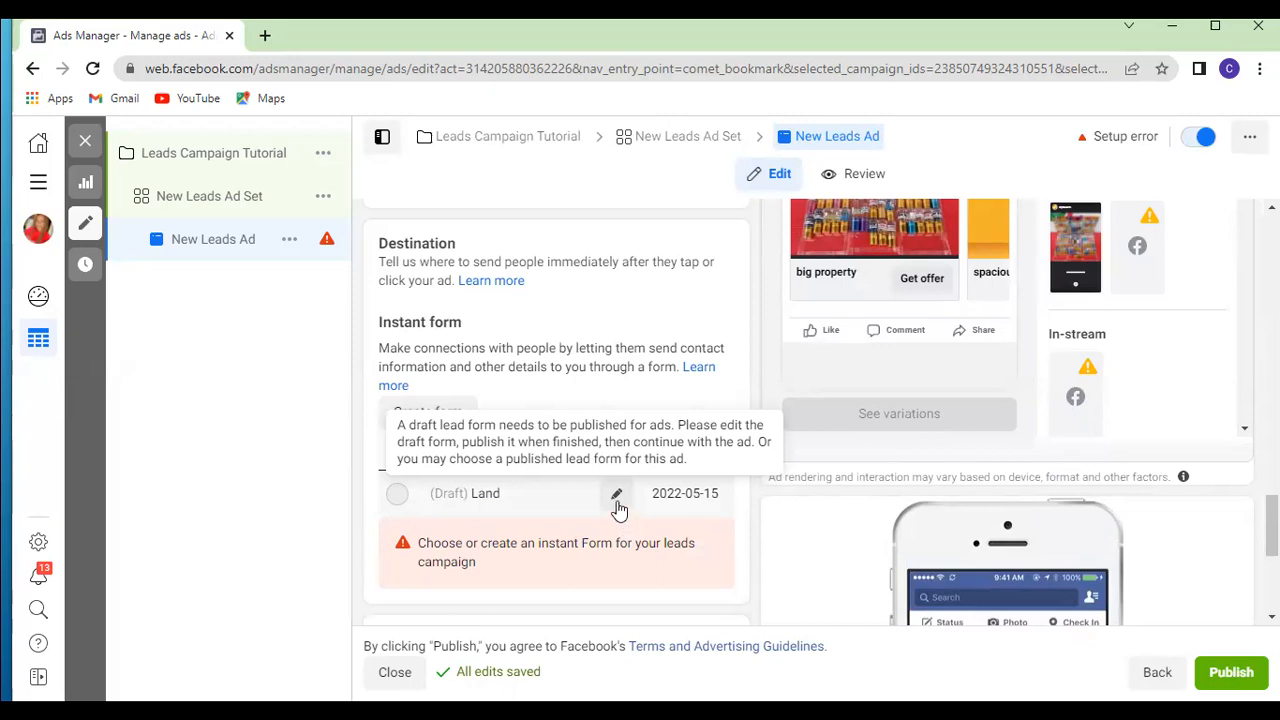
click(617, 497)
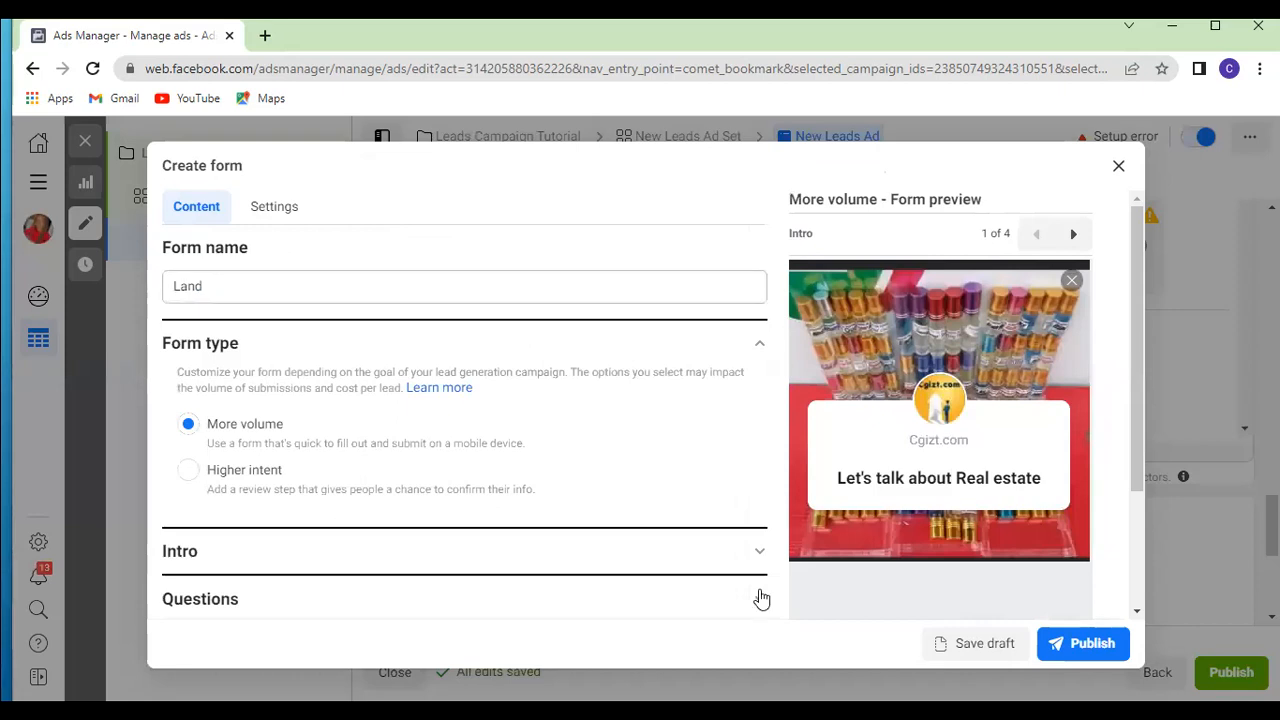
click(1087, 652)
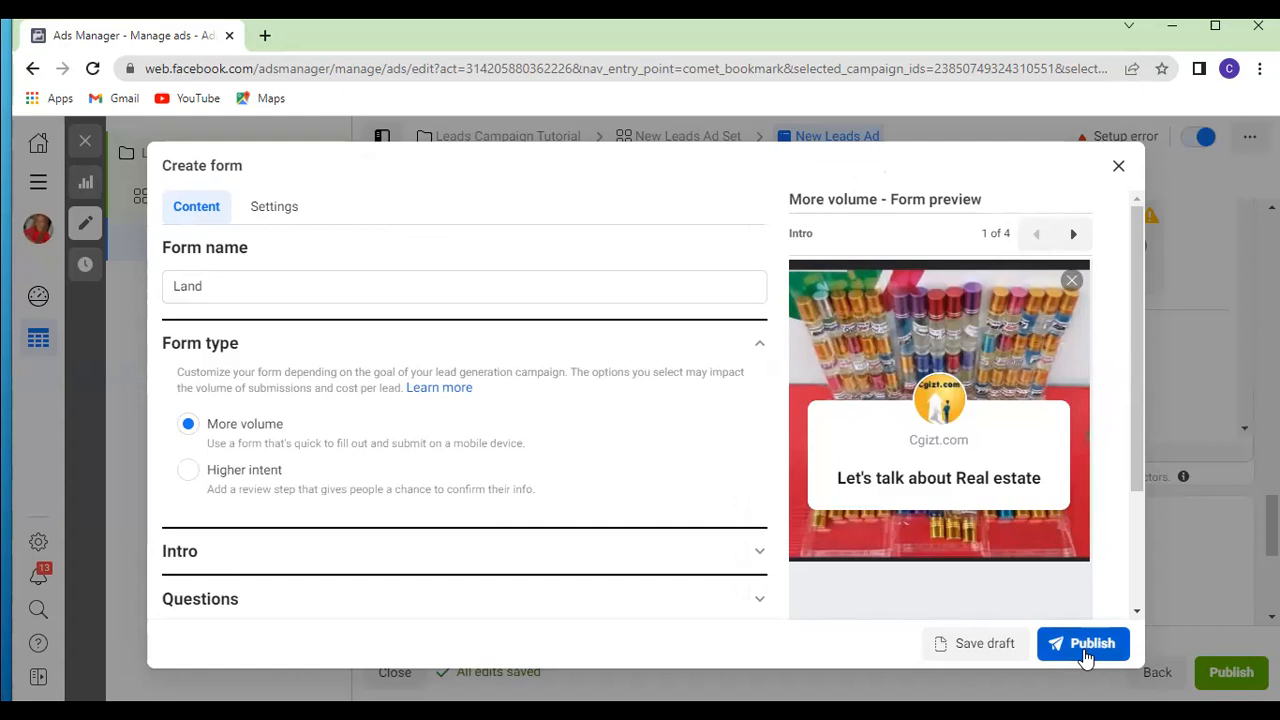